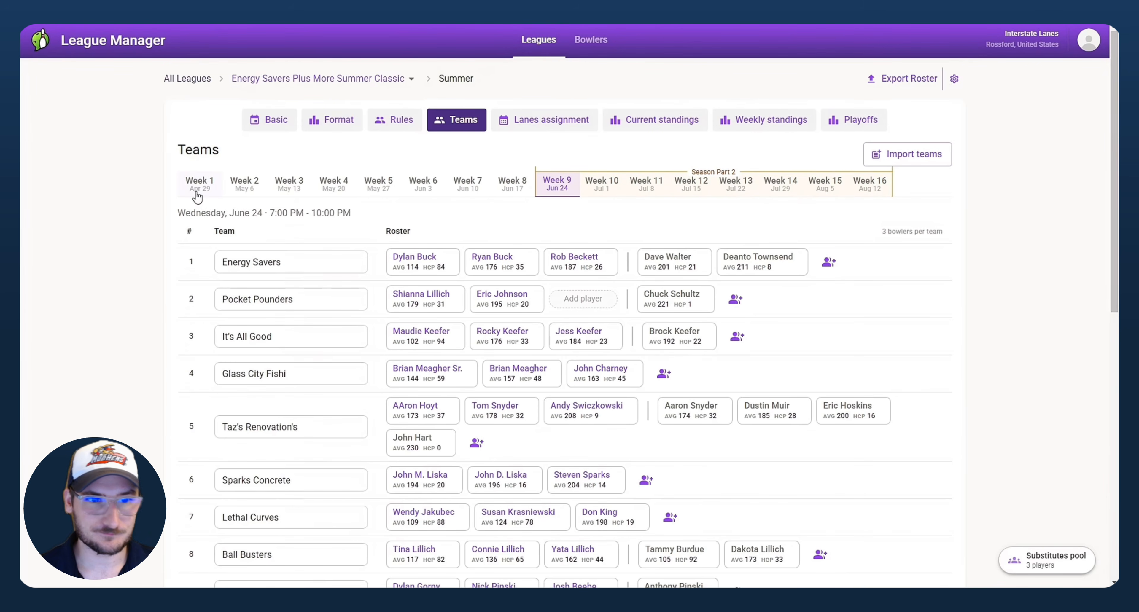
Step: Show the Week 1 (April 29) team rosters and scroll through all 22 teams
click(197, 194)
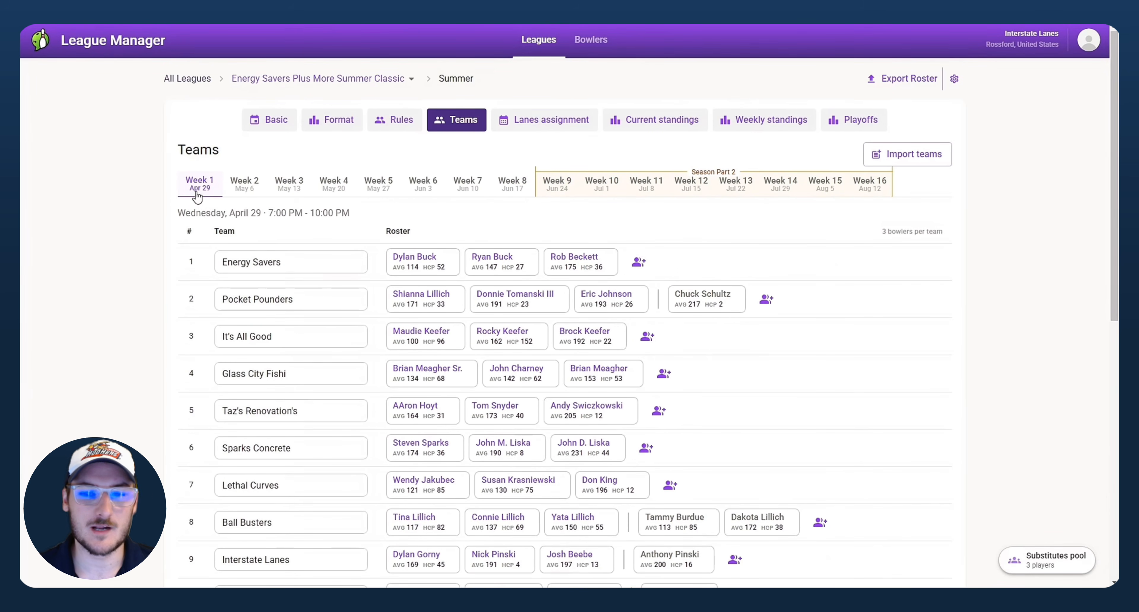
scroll(199, 183, down, 4)
scroll(199, 182, up, 4)
click(272, 256)
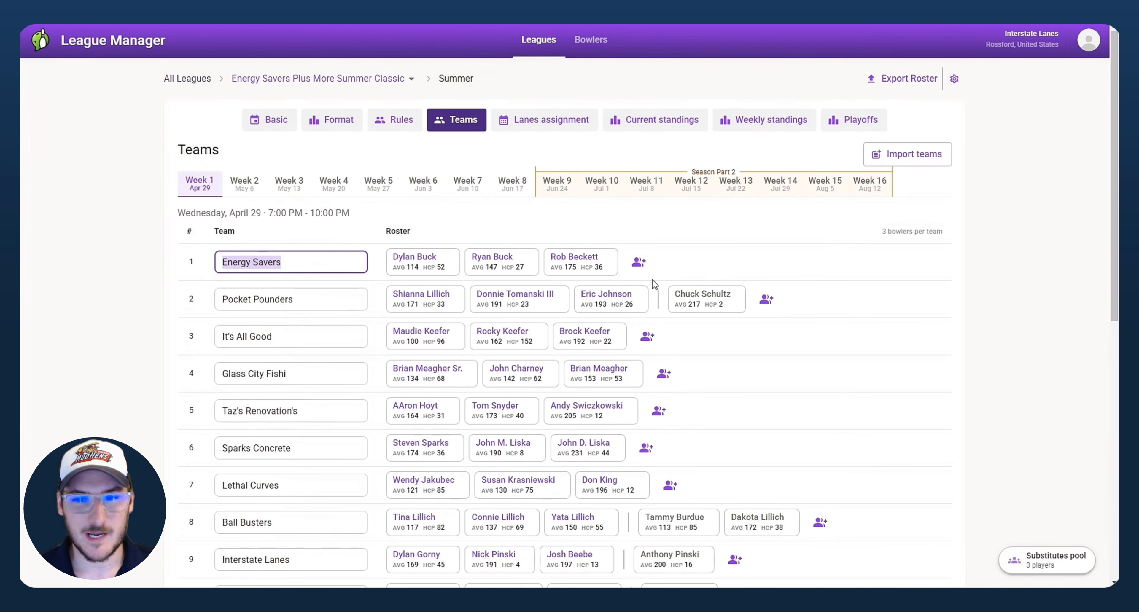
scroll(606, 266, down, 7)
scroll(598, 275, down, 3)
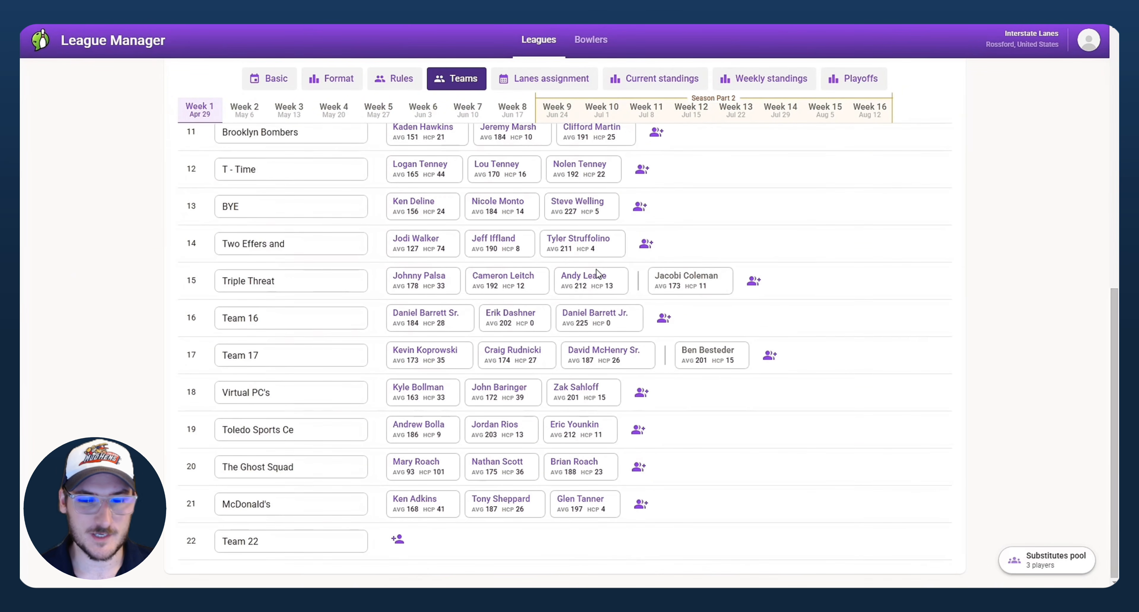
scroll(598, 275, up, 10)
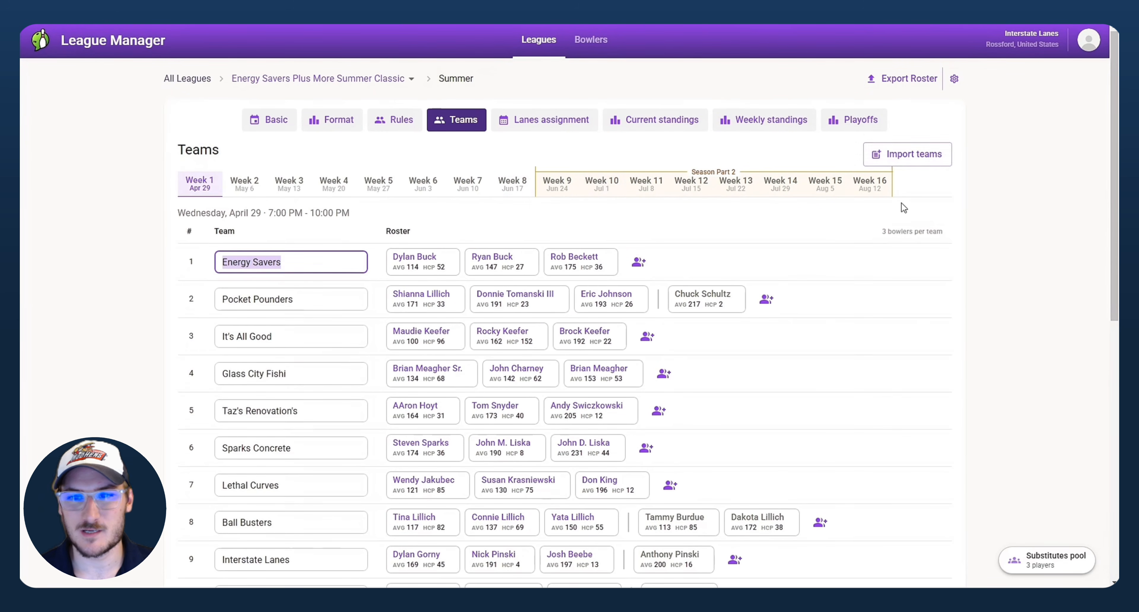
Step: On the Week 9 rosters, move an Energy Savers starter to substitutes and swap a reserve into the lineup
click(562, 187)
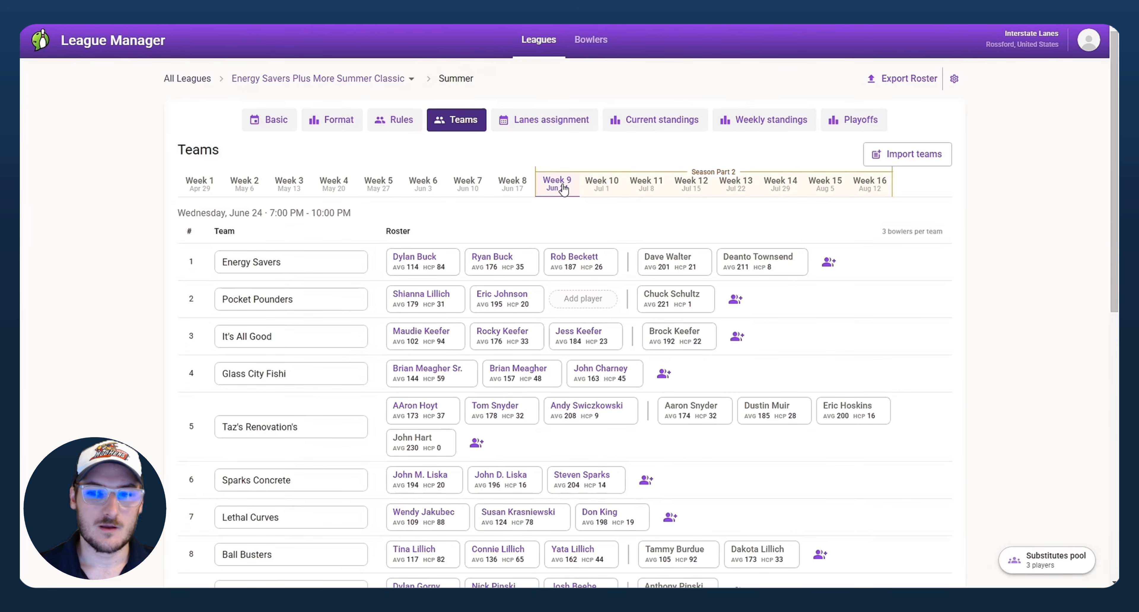
scroll(644, 223, down, 10)
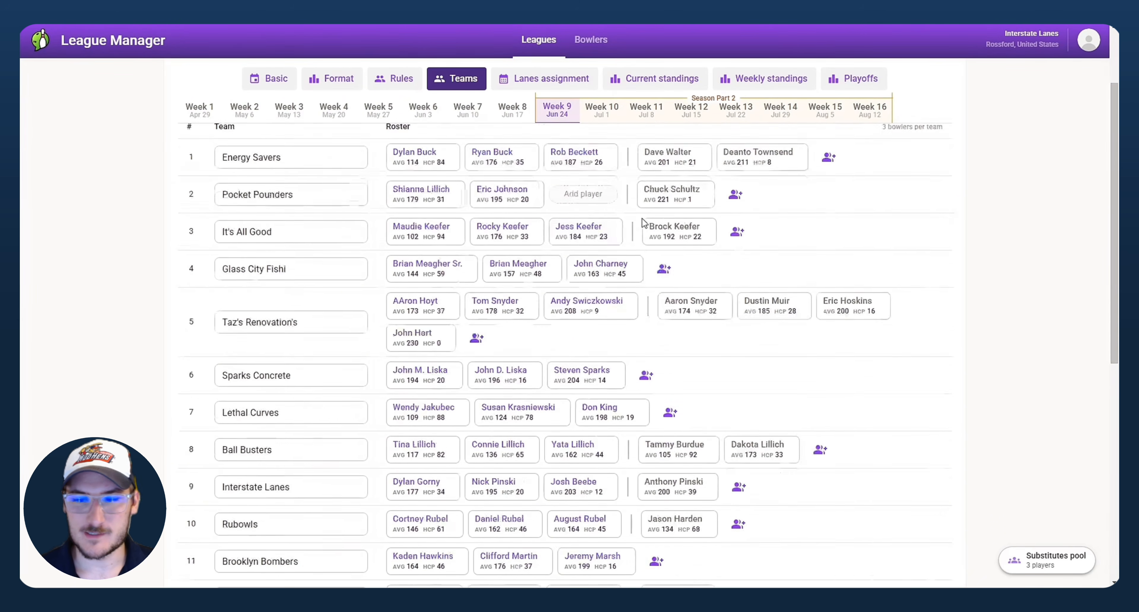
scroll(643, 222, up, 10)
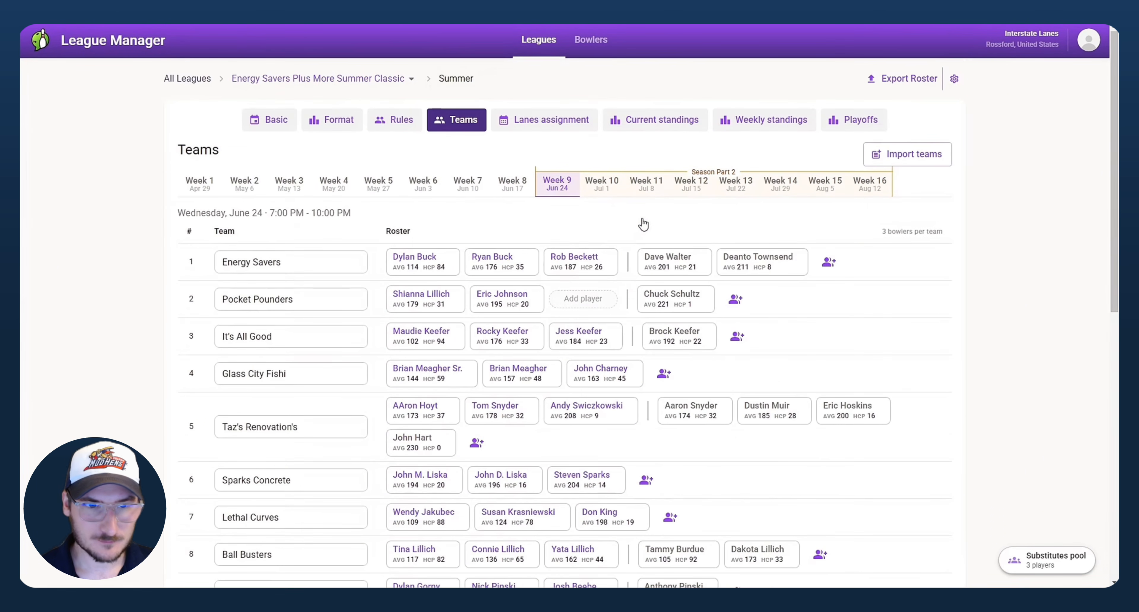
drag(349, 262, 152, 272)
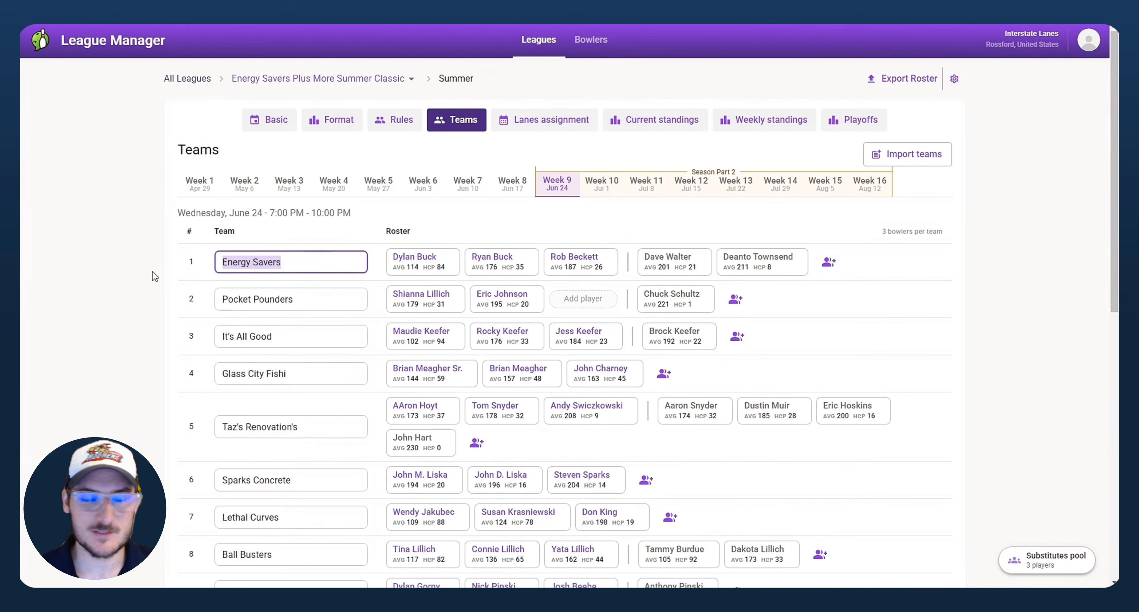
click(128, 273)
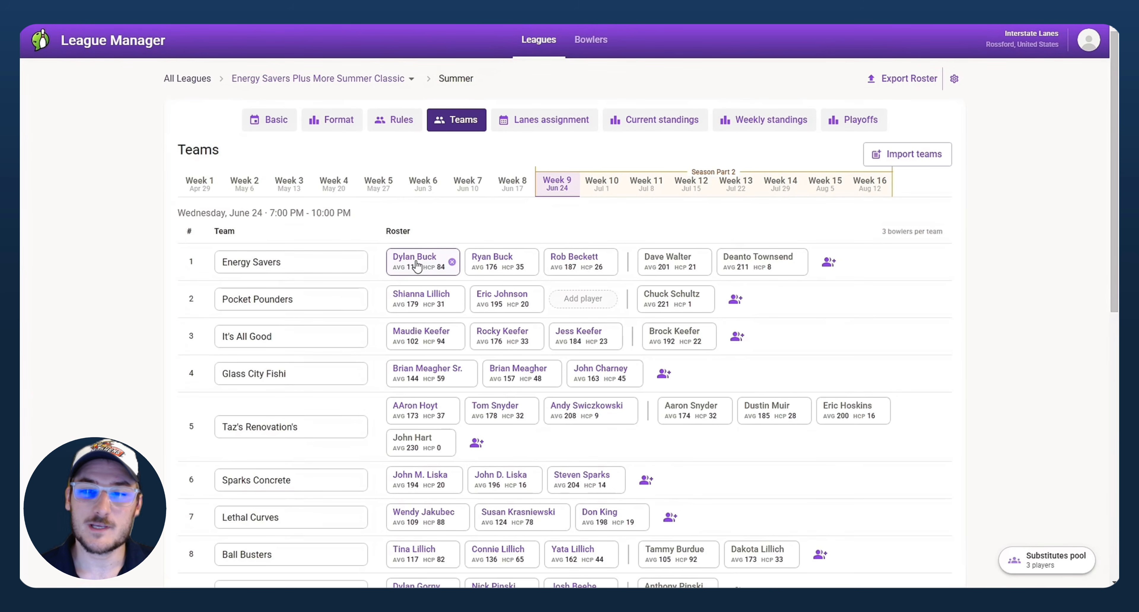
drag(418, 256, 584, 260)
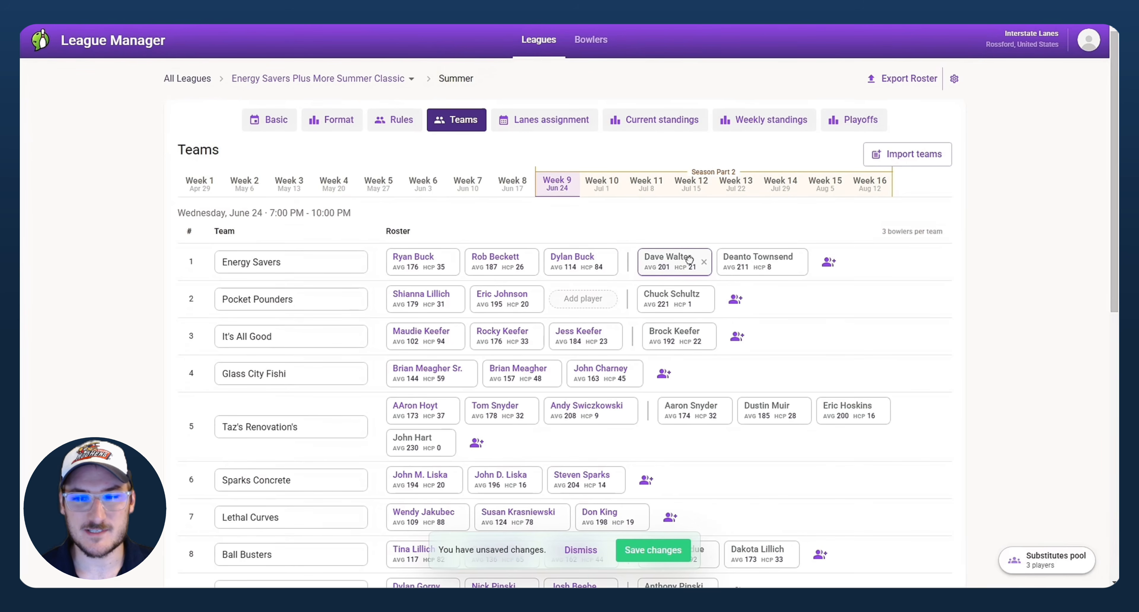
drag(689, 260, 583, 260)
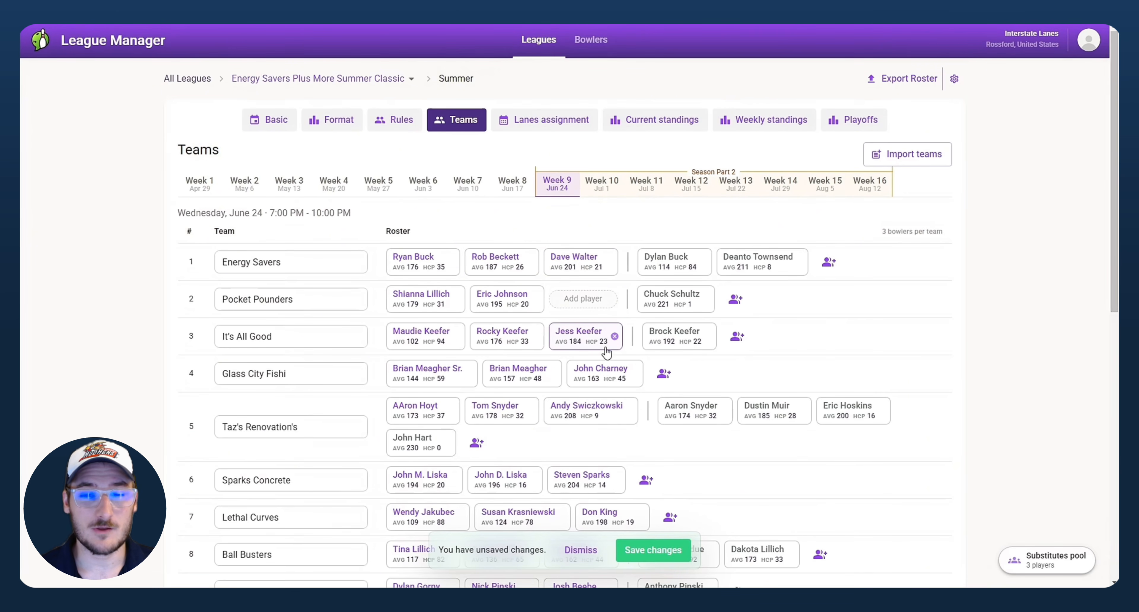
Step: Try applying the Energy Savers lineup change for 3 weeks, then cancel and dismiss the unsaved changes
click(656, 553)
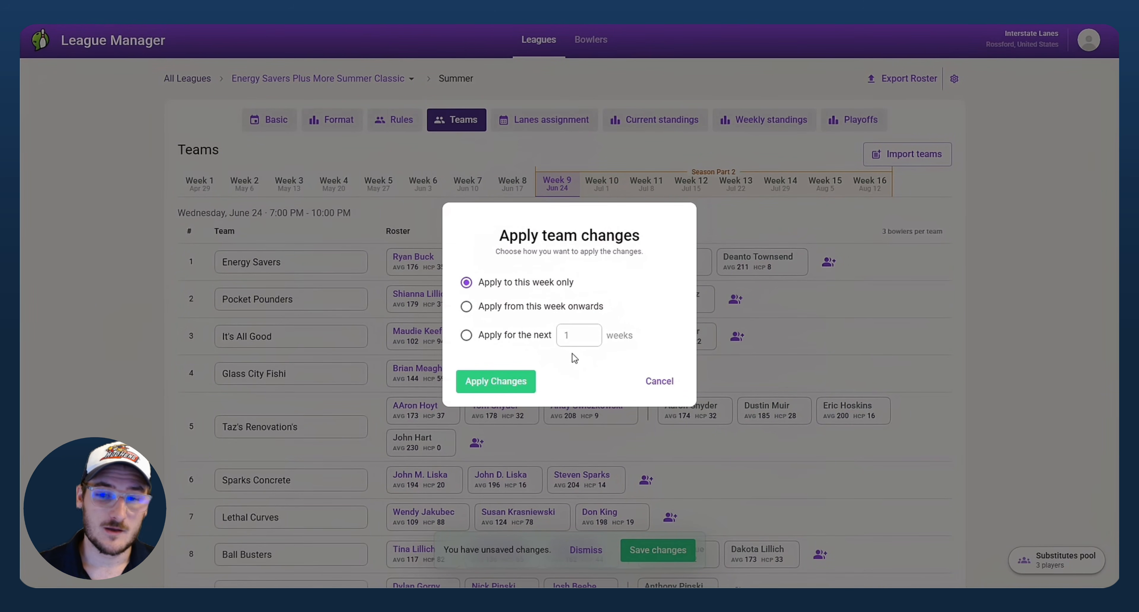
click(547, 316)
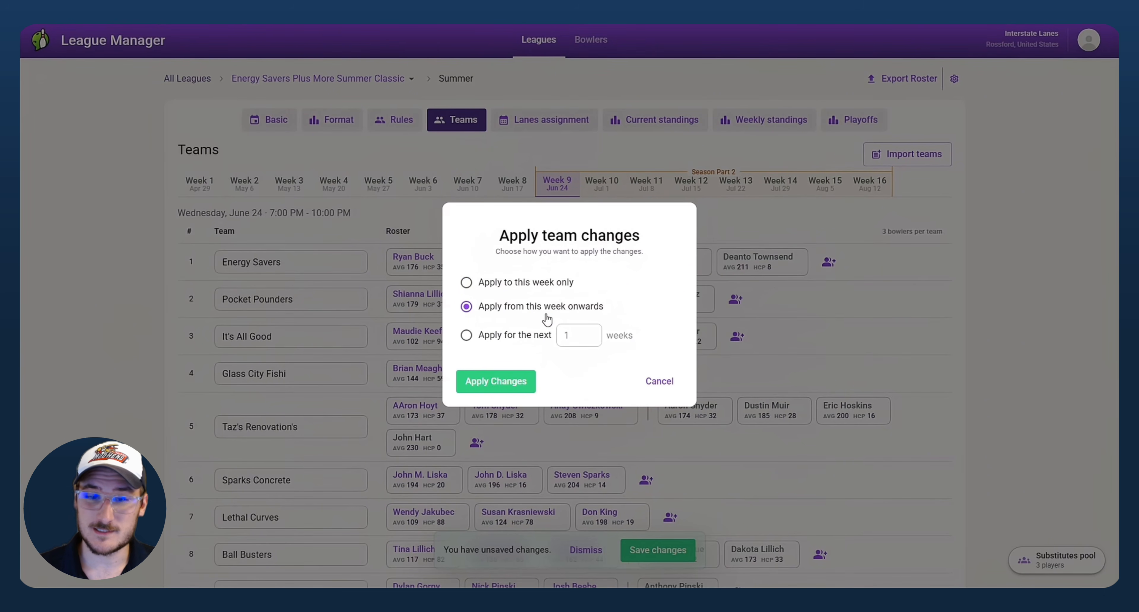
click(515, 336)
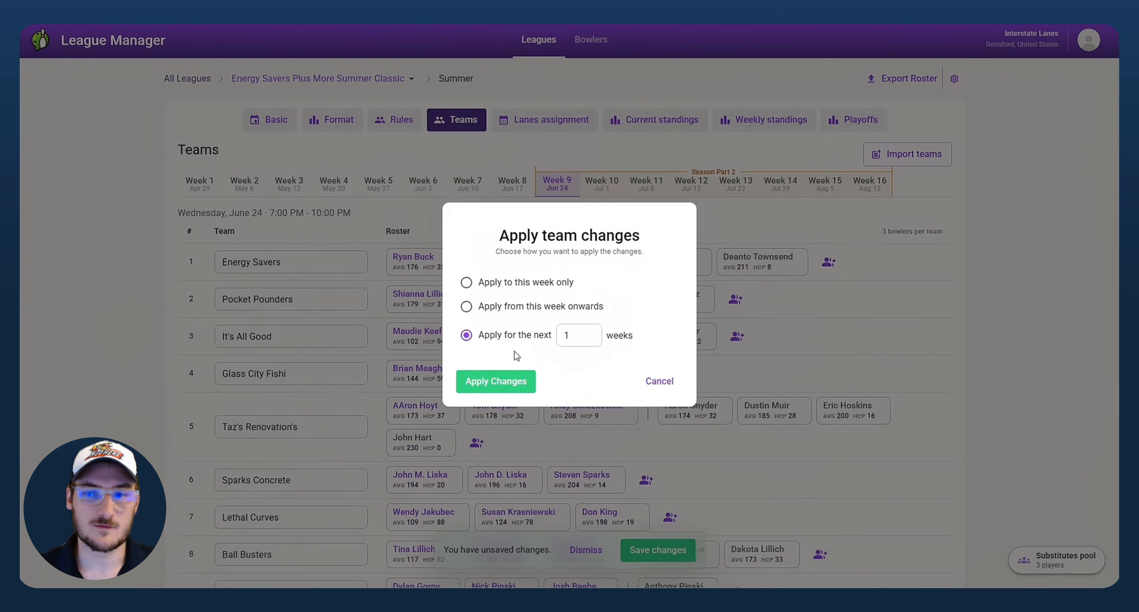
drag(576, 335, 551, 341)
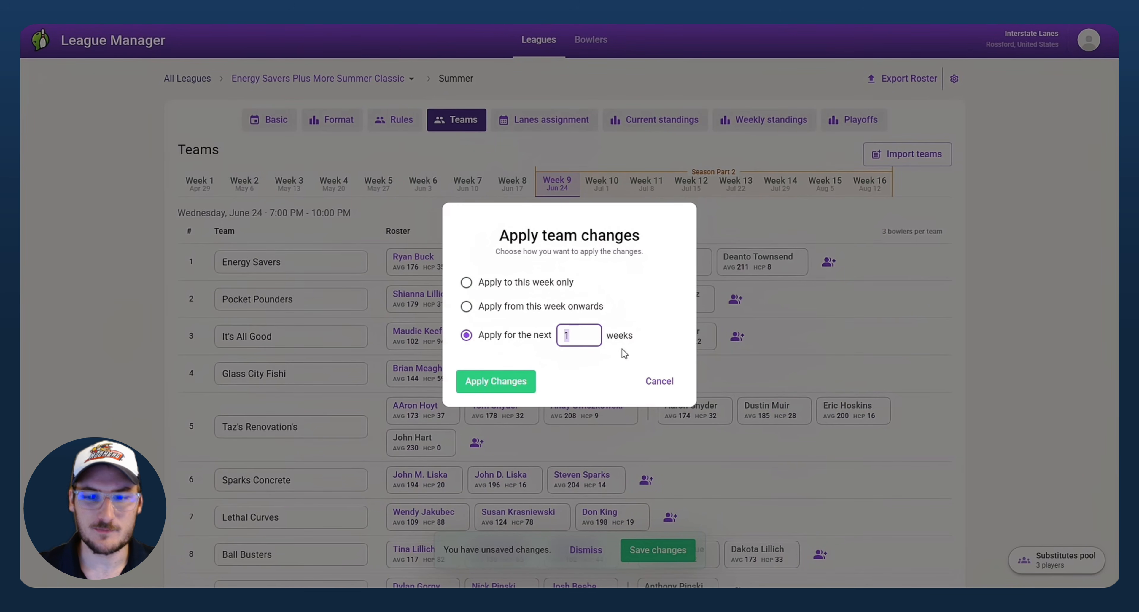
text(3)
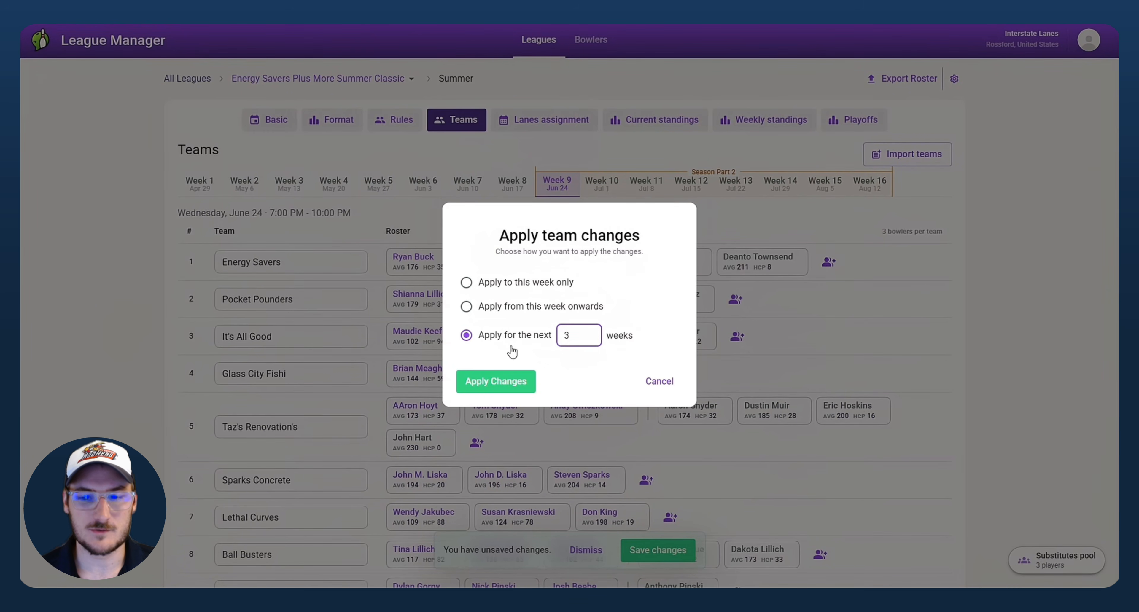
click(657, 386)
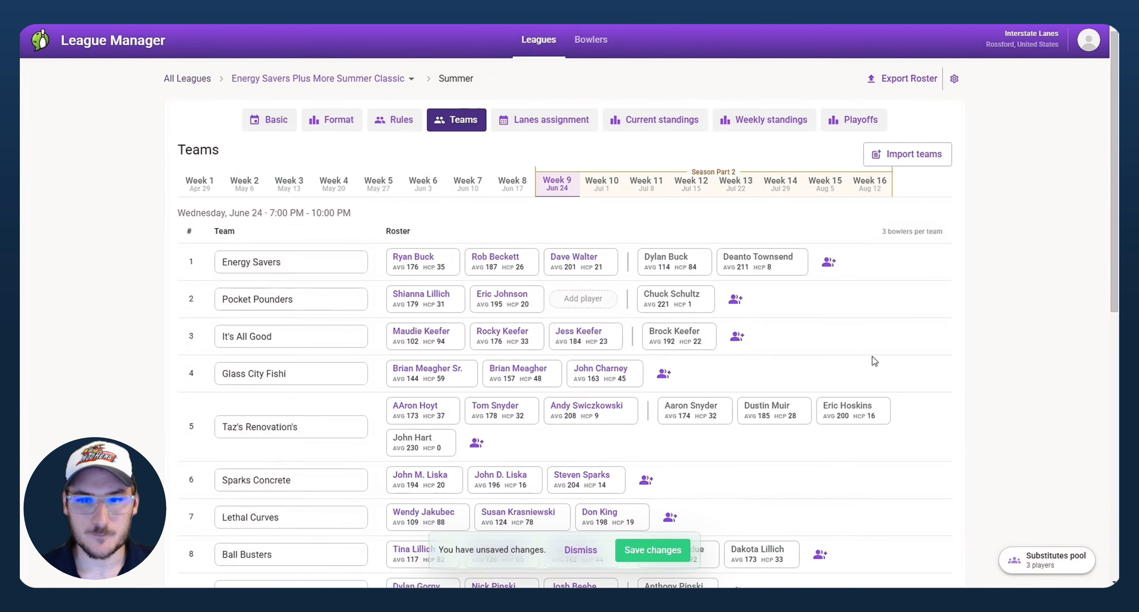
click(573, 551)
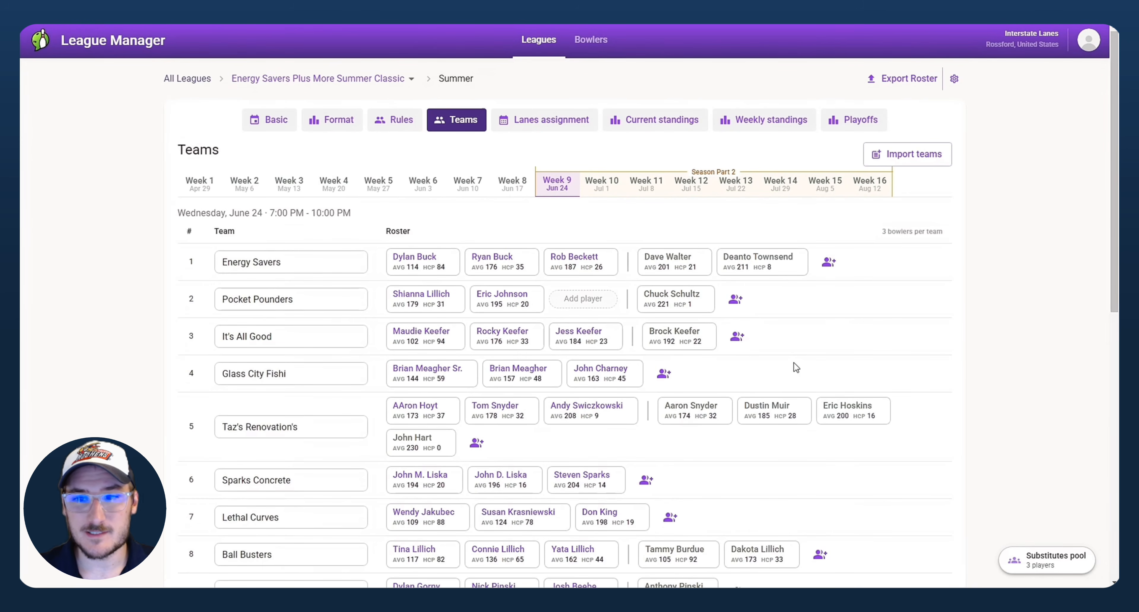
Step: Add an existing player as an Energy Savers substitute with a new USBC-ID and Senior Men category
click(828, 265)
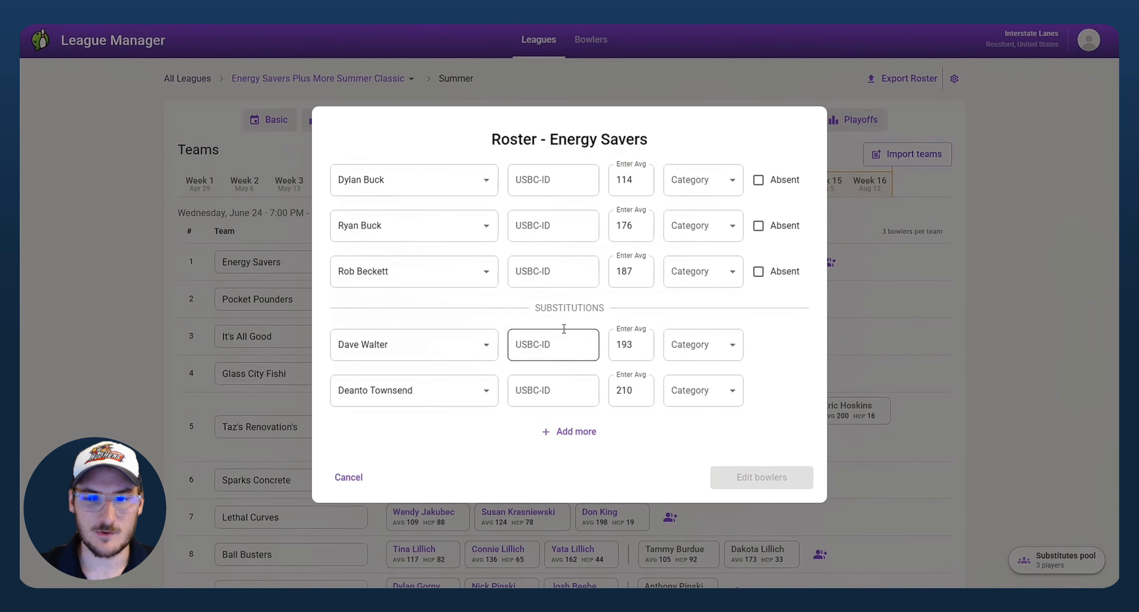
click(574, 438)
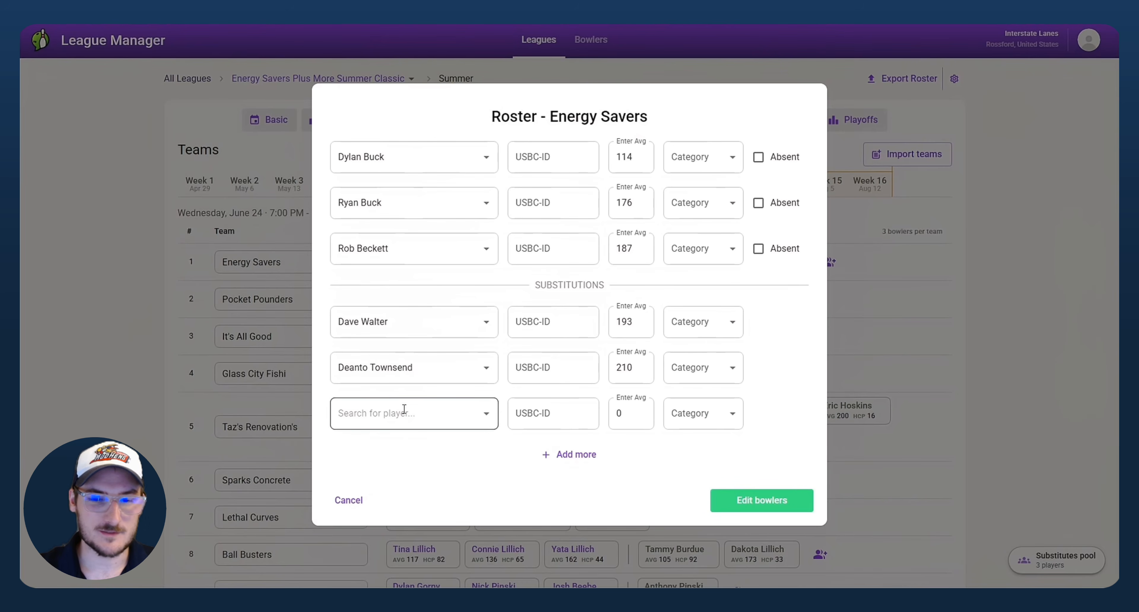
click(404, 409)
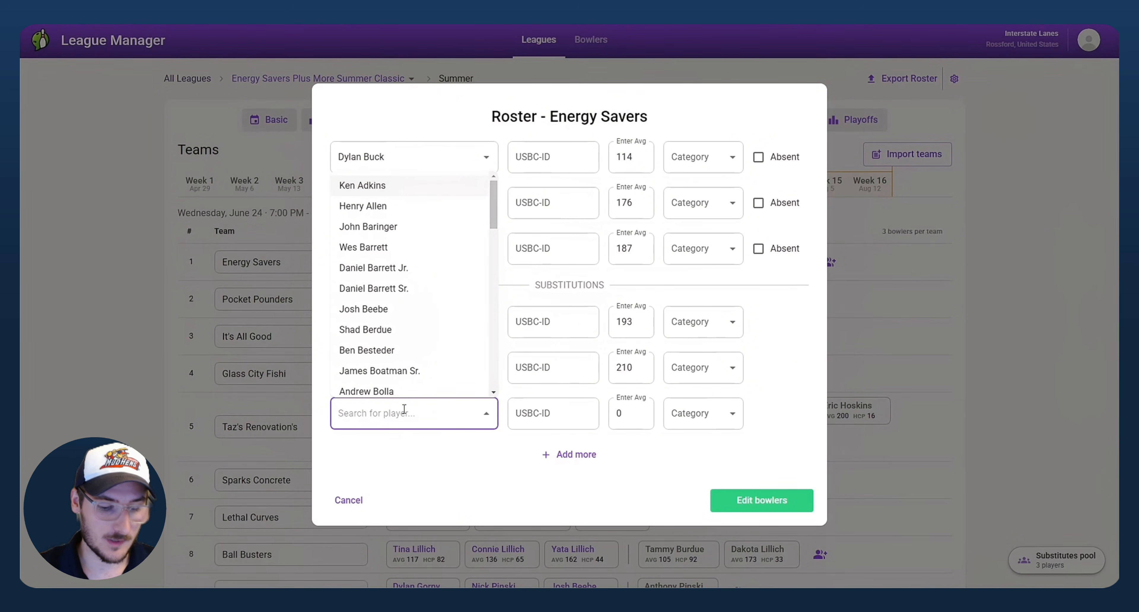
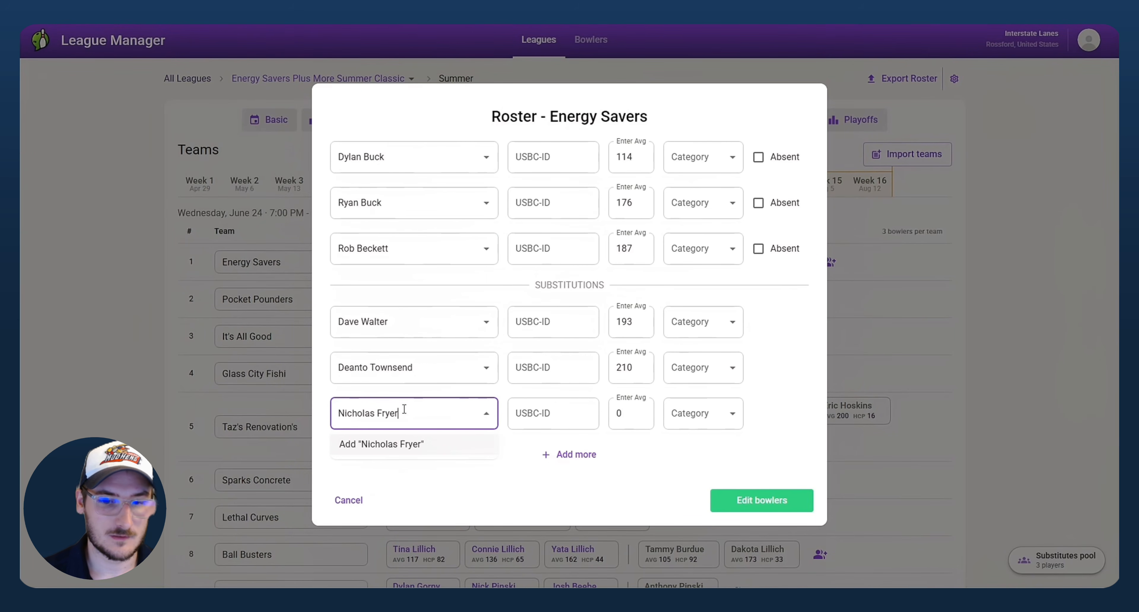
click(379, 444)
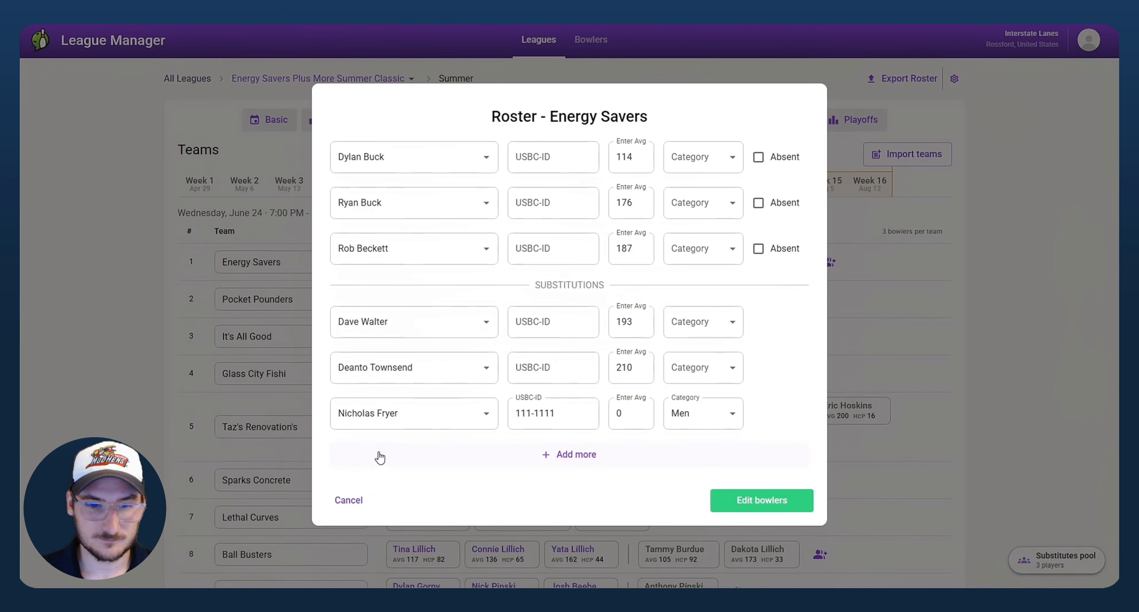
click(551, 420)
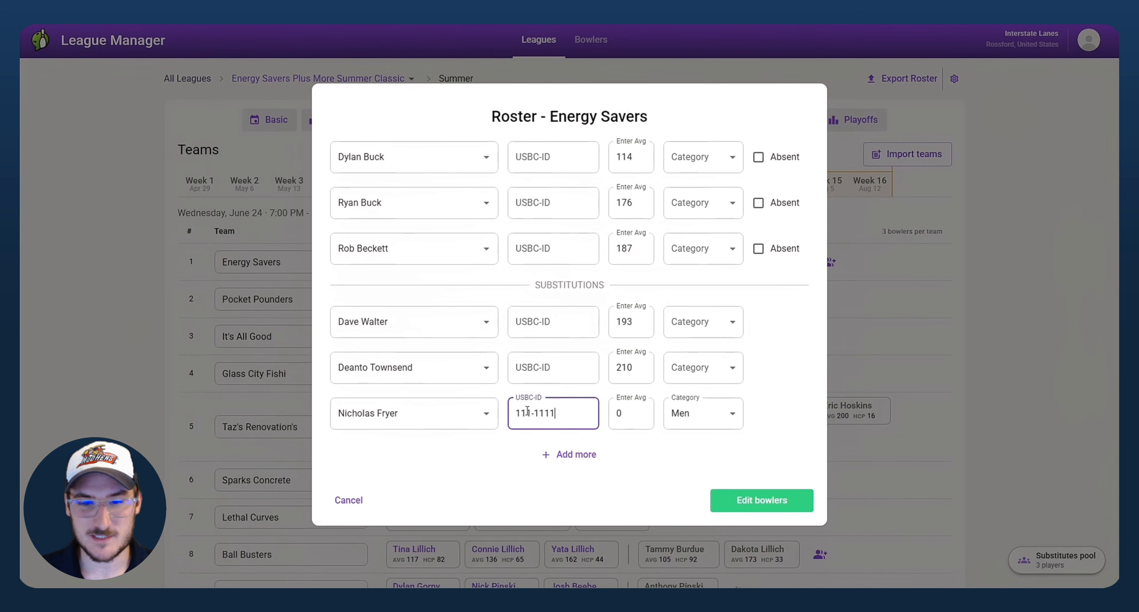
drag(568, 412, 422, 405)
text(123-4567)
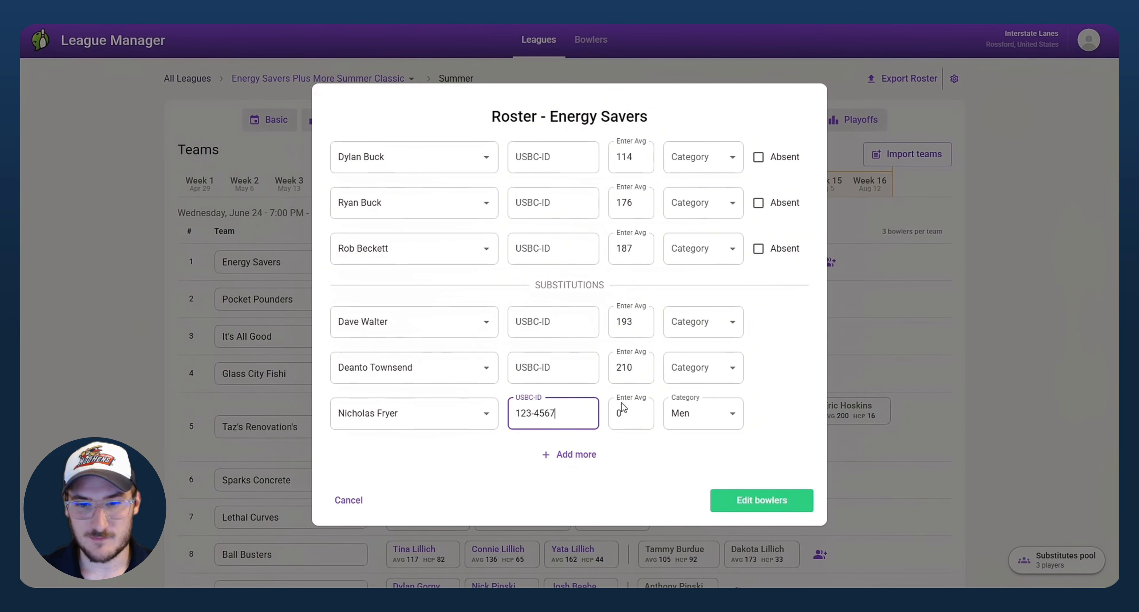
click(624, 413)
click(732, 415)
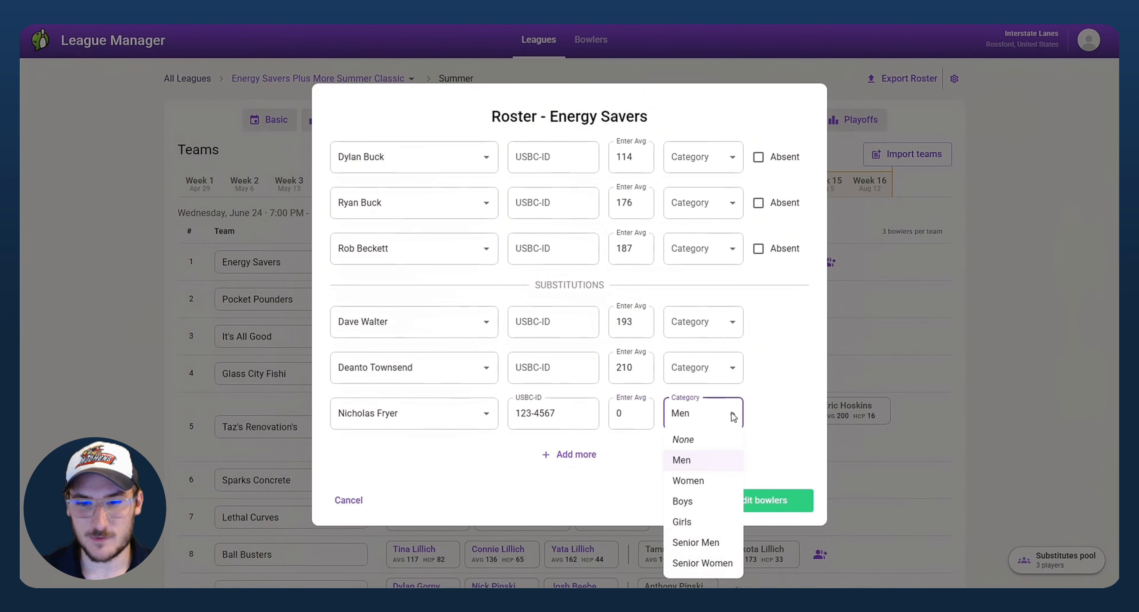
click(694, 542)
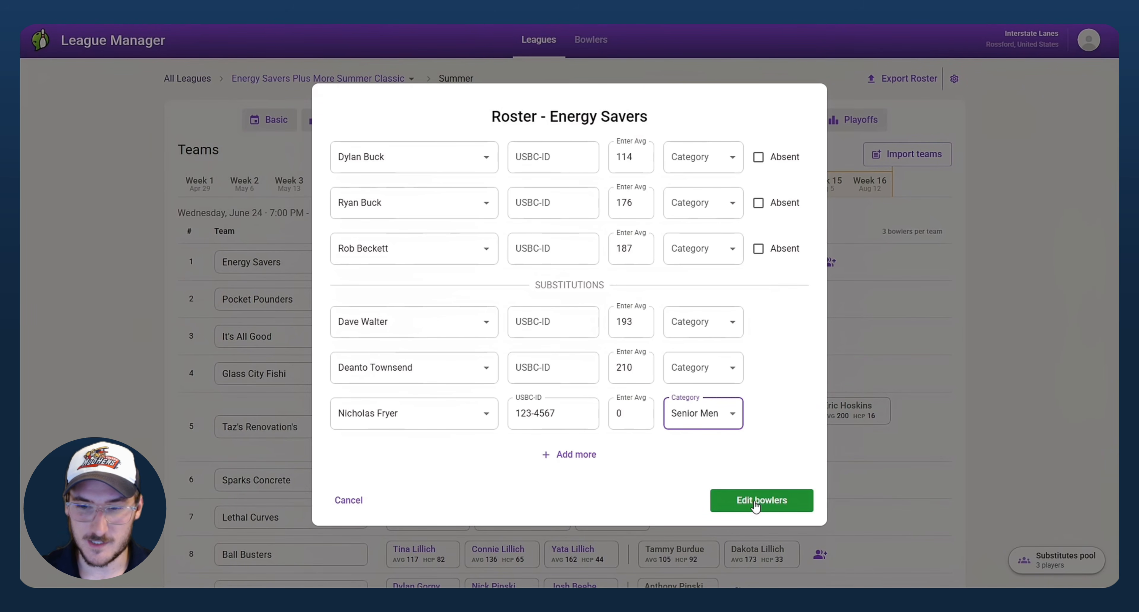
Step: Create a second substitute from a typed name with a 156 average and Men category, and apply the roster
click(572, 455)
click(394, 431)
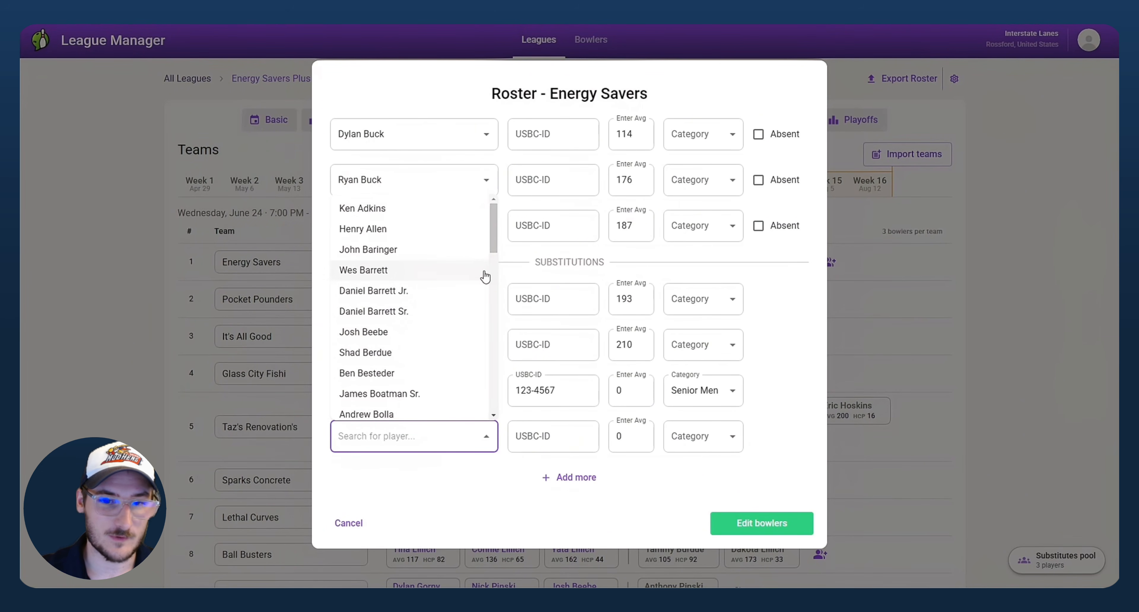
scroll(485, 276, down, 15)
drag(493, 382, 504, 183)
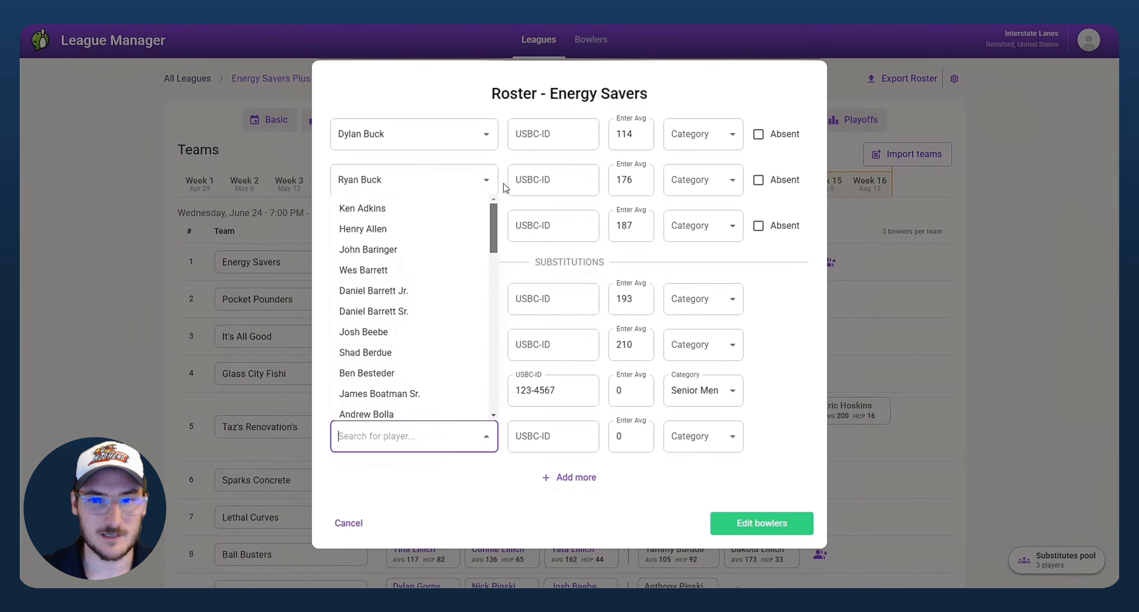
click(381, 446)
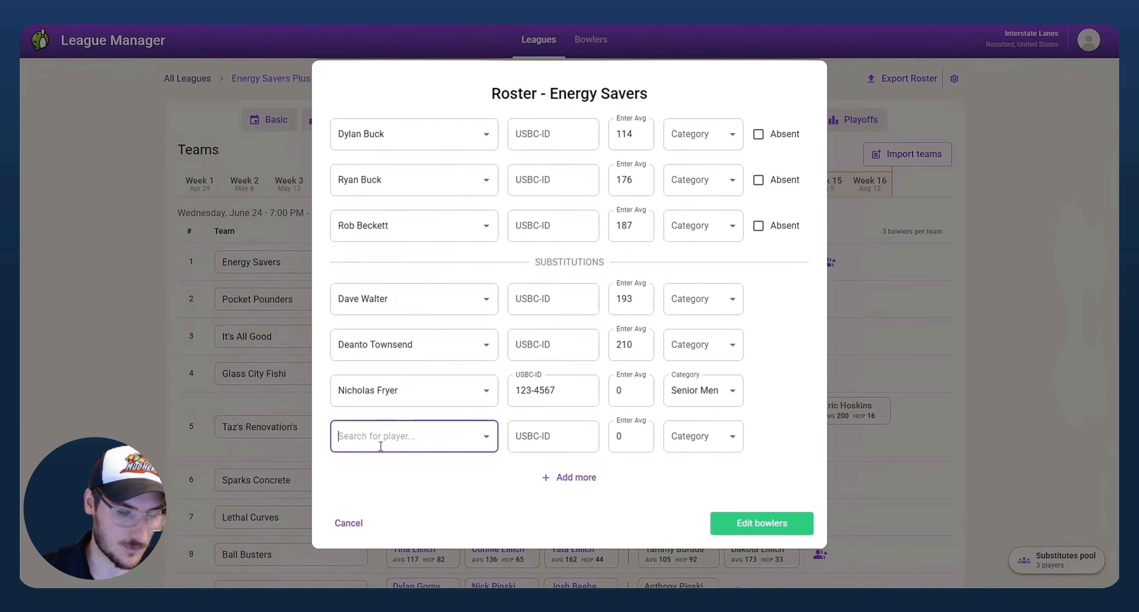
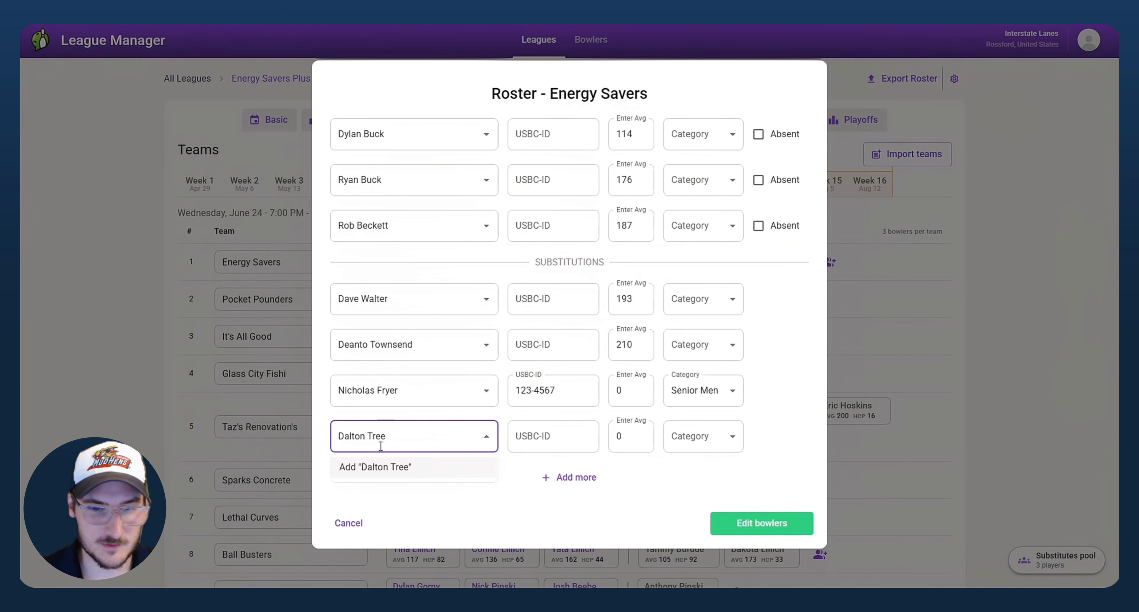
click(376, 468)
click(635, 438)
drag(636, 440, 592, 437)
text(156)
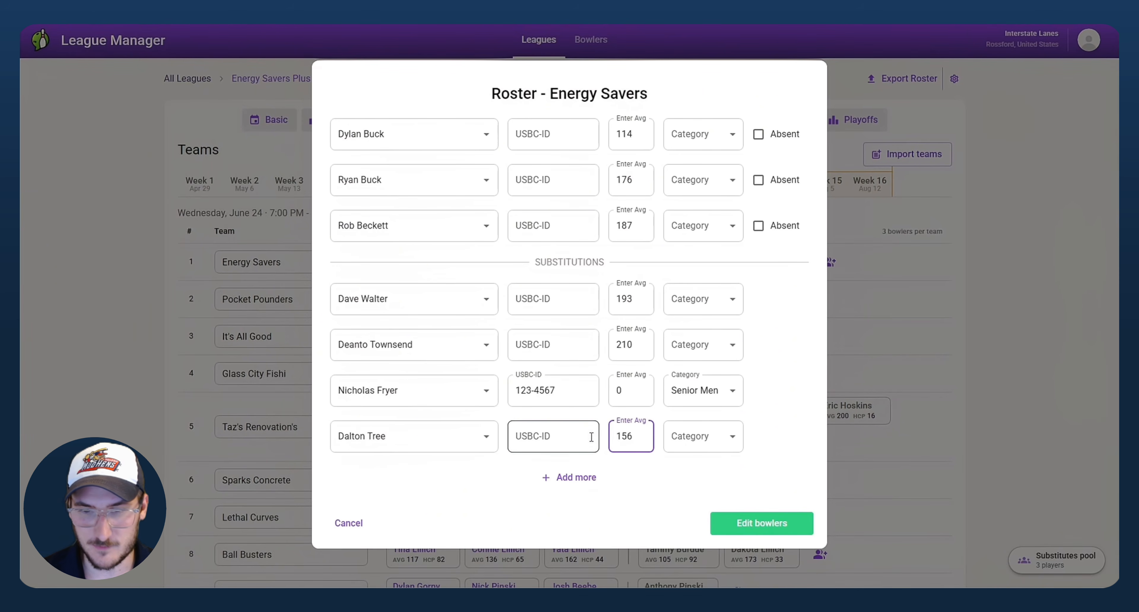
click(722, 437)
click(710, 462)
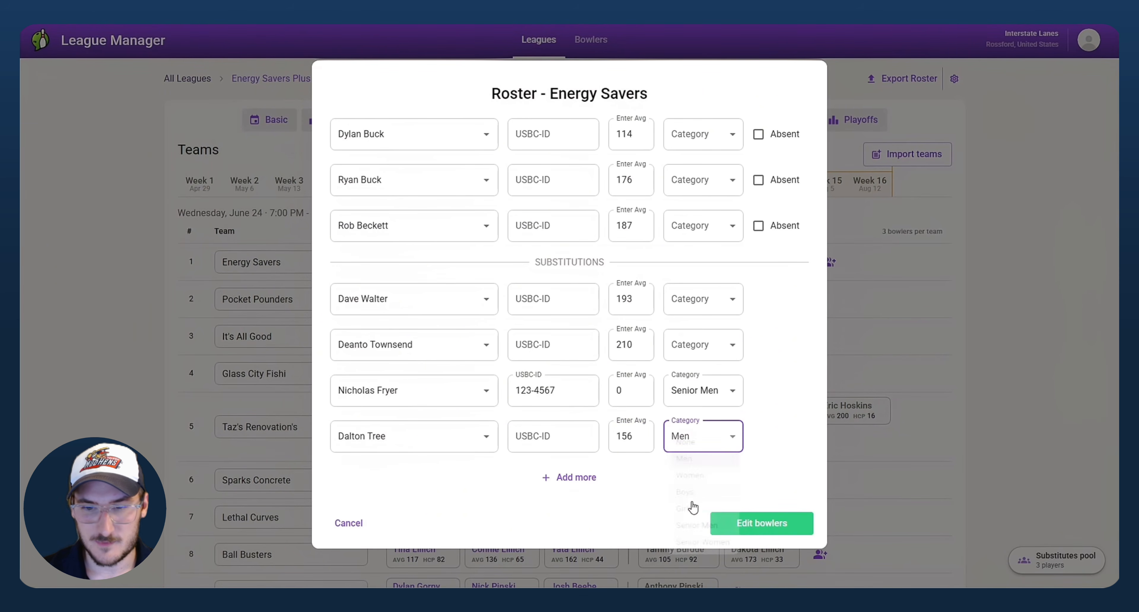
click(762, 523)
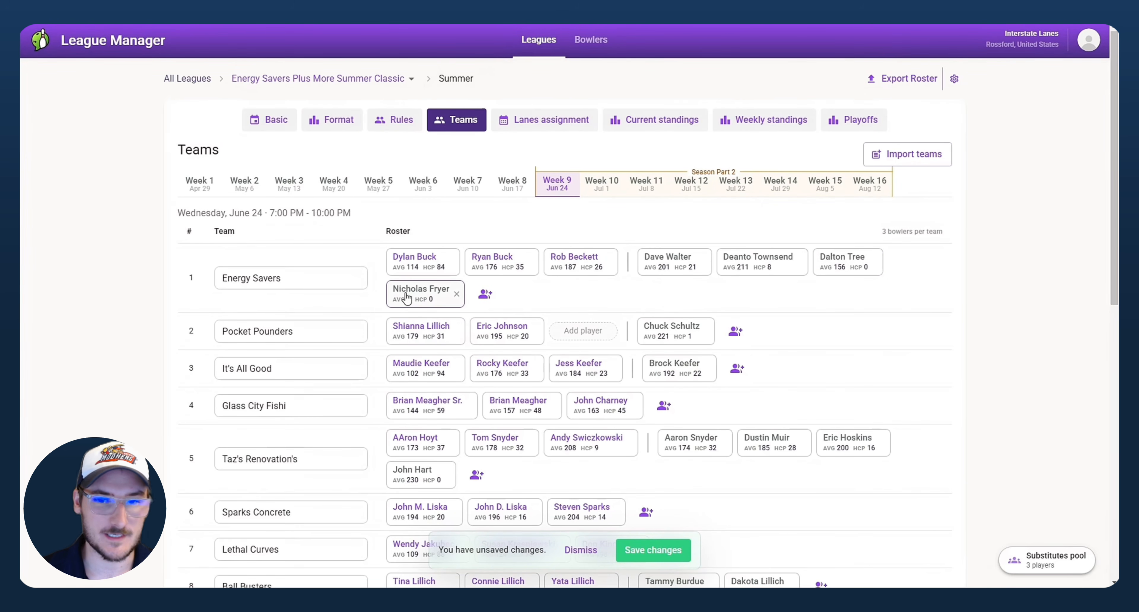
Step: Remove one new substitute from the team, delete the other from the bowling center, and dismiss the changes
drag(419, 301, 421, 265)
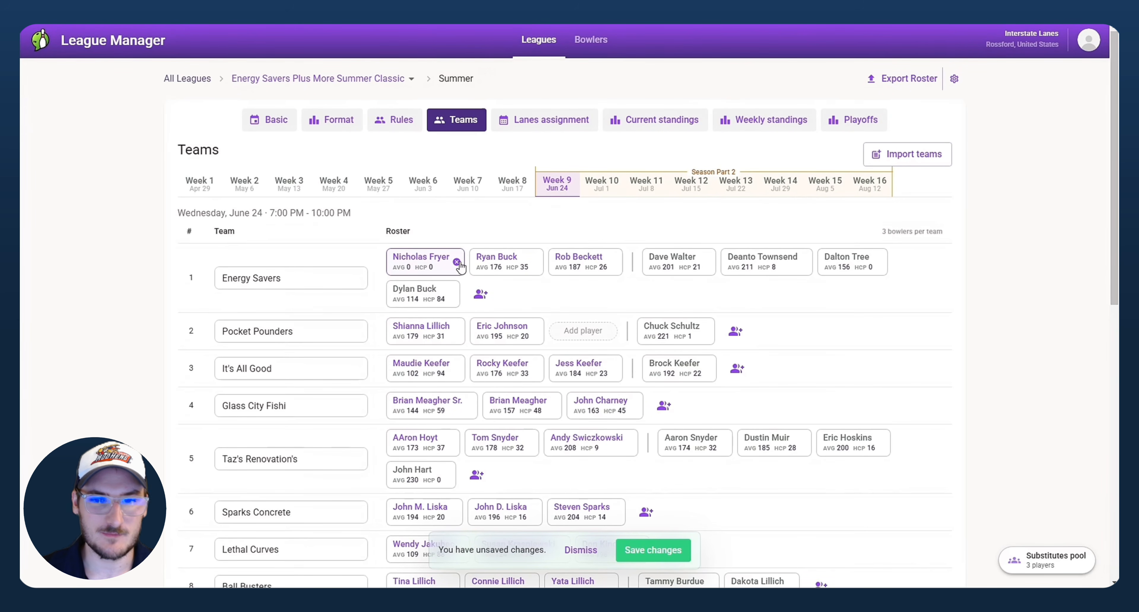
click(456, 262)
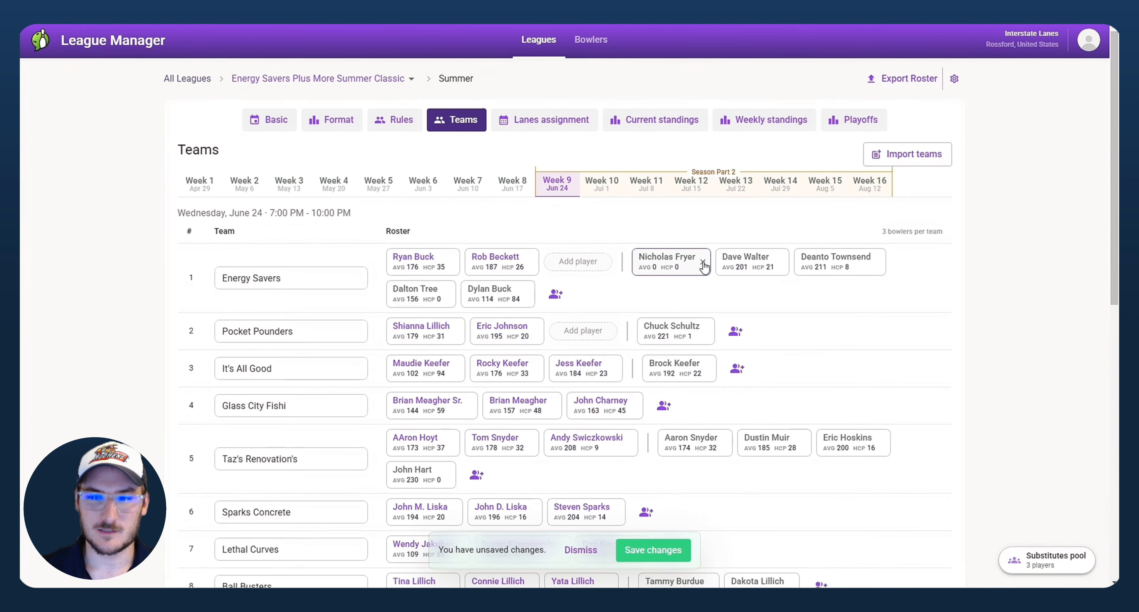
click(703, 265)
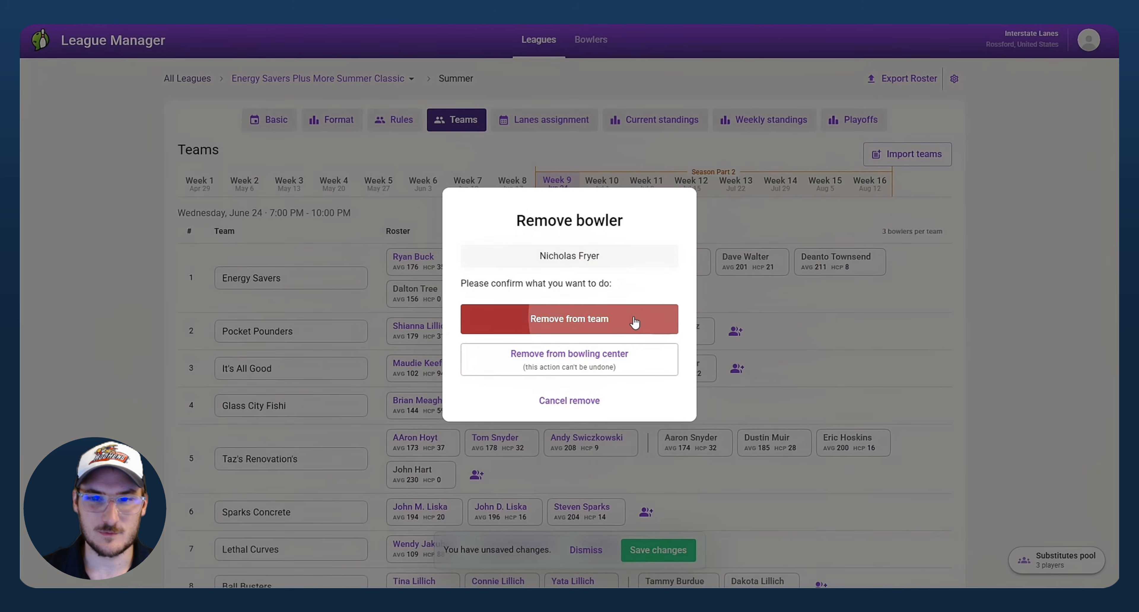
click(570, 317)
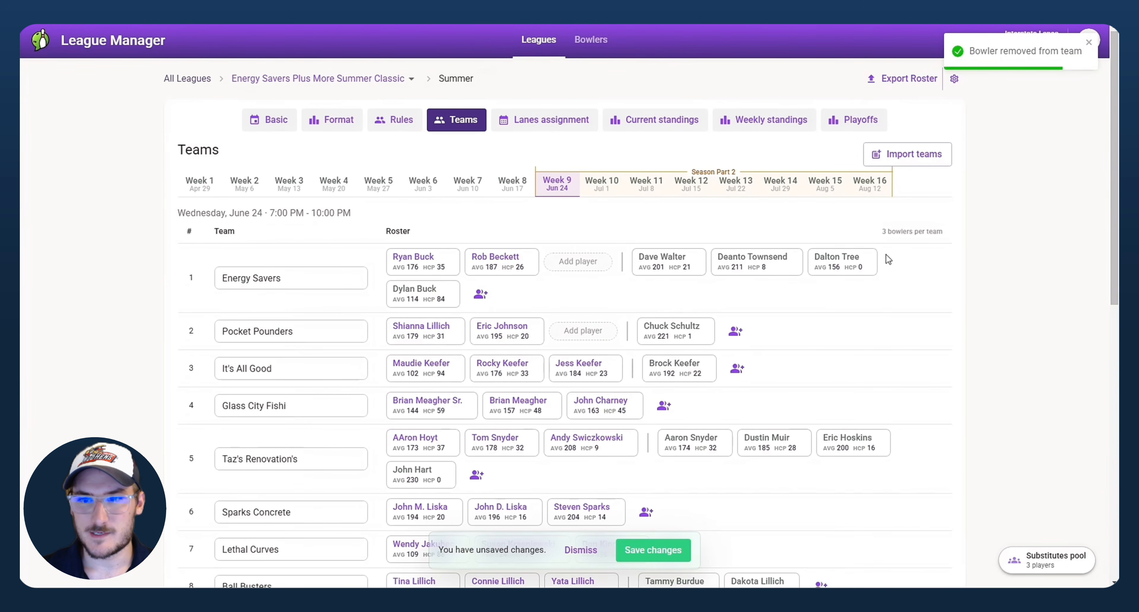
click(869, 262)
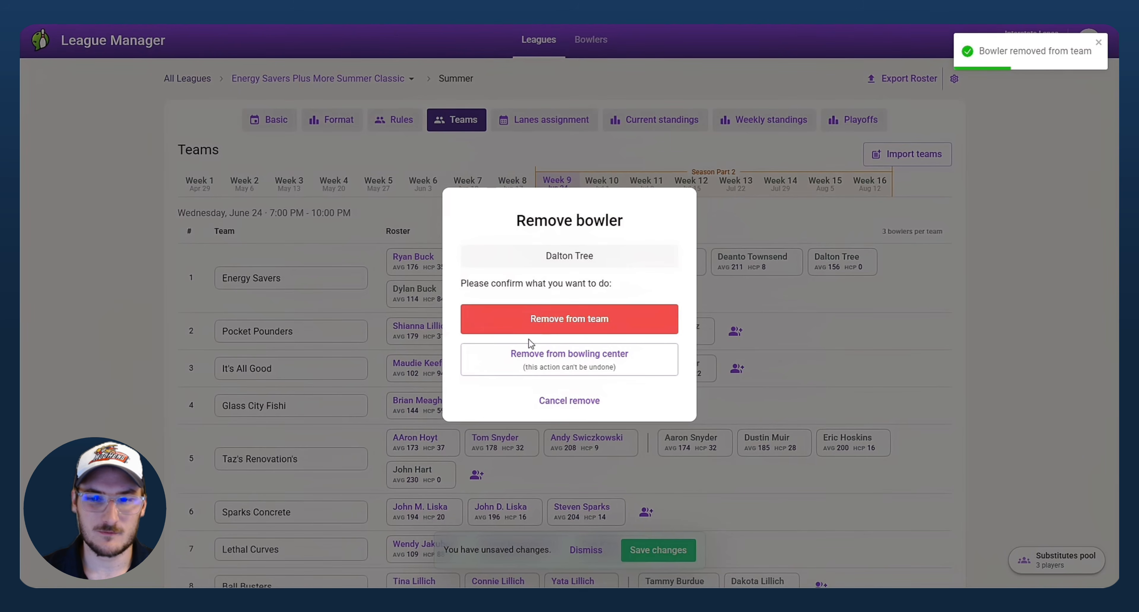
click(552, 369)
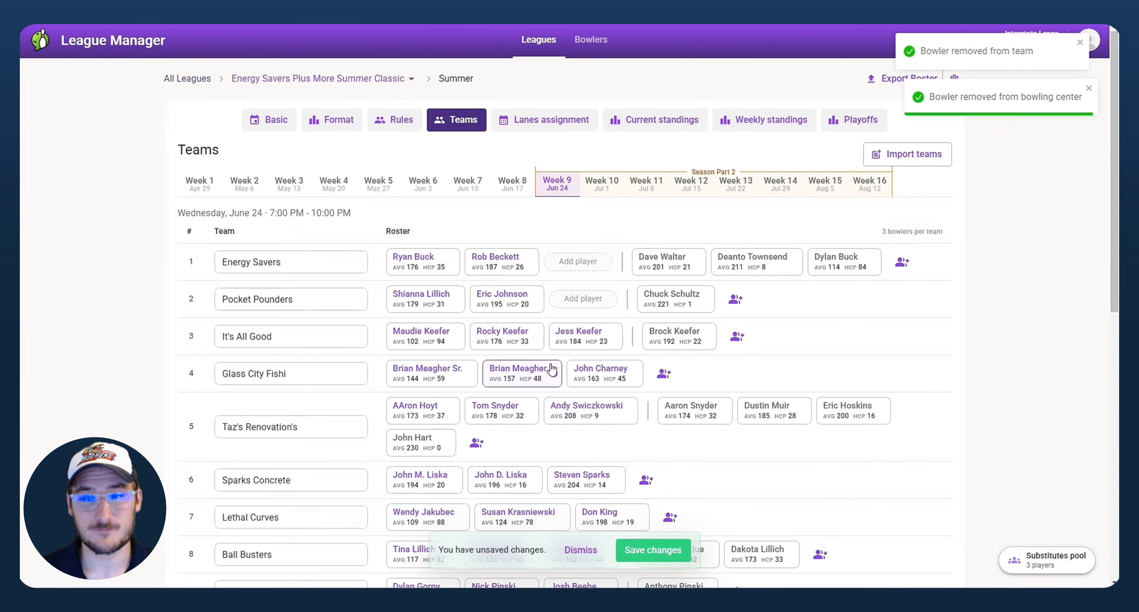
click(580, 550)
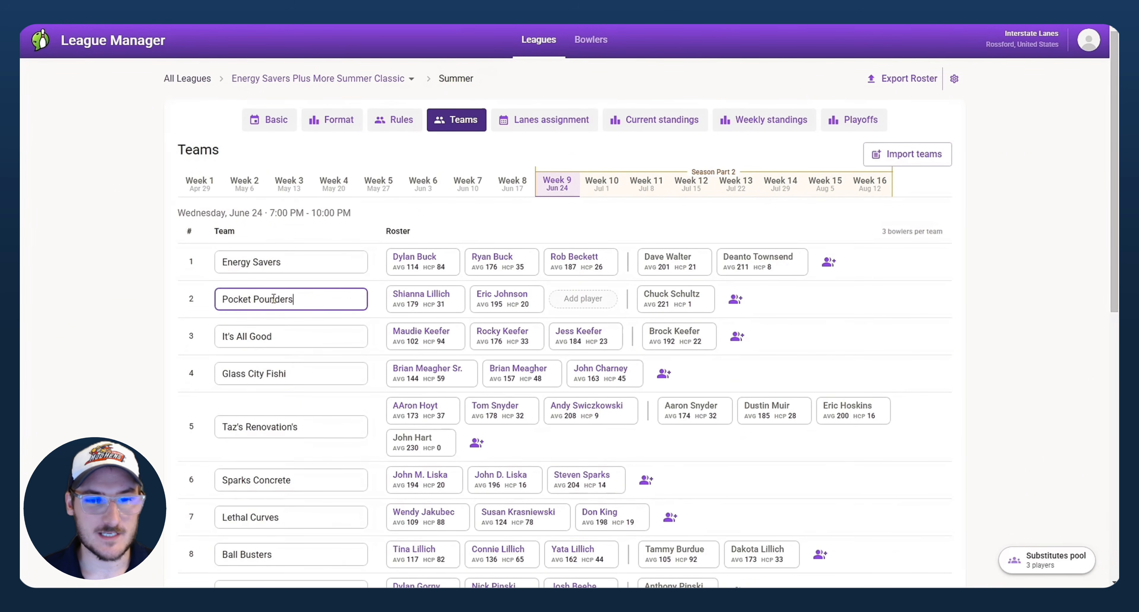
drag(336, 299, 134, 296)
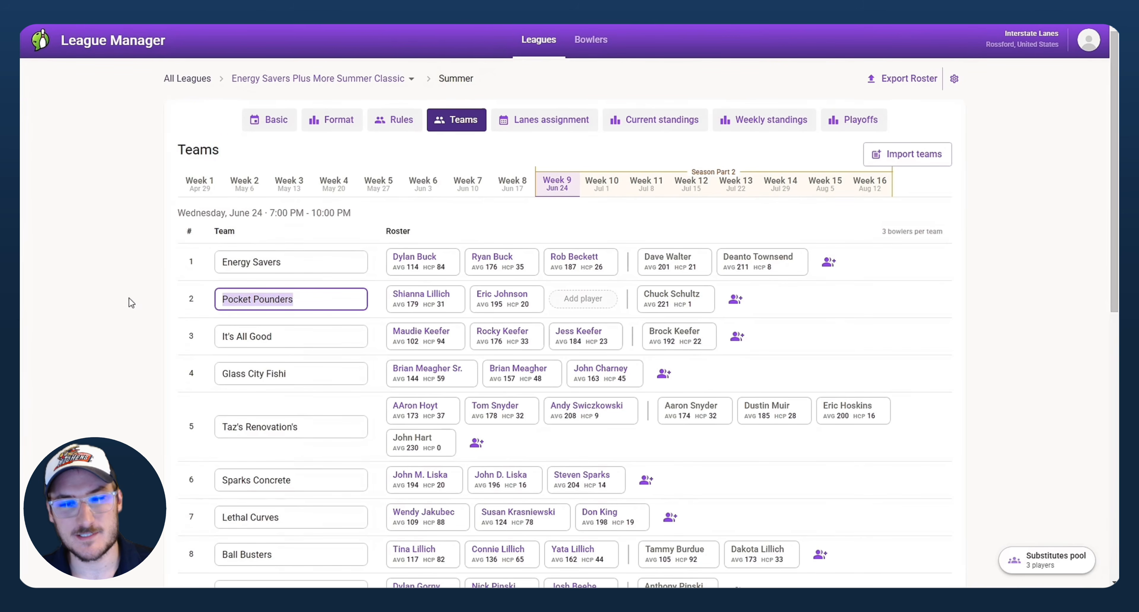
click(623, 297)
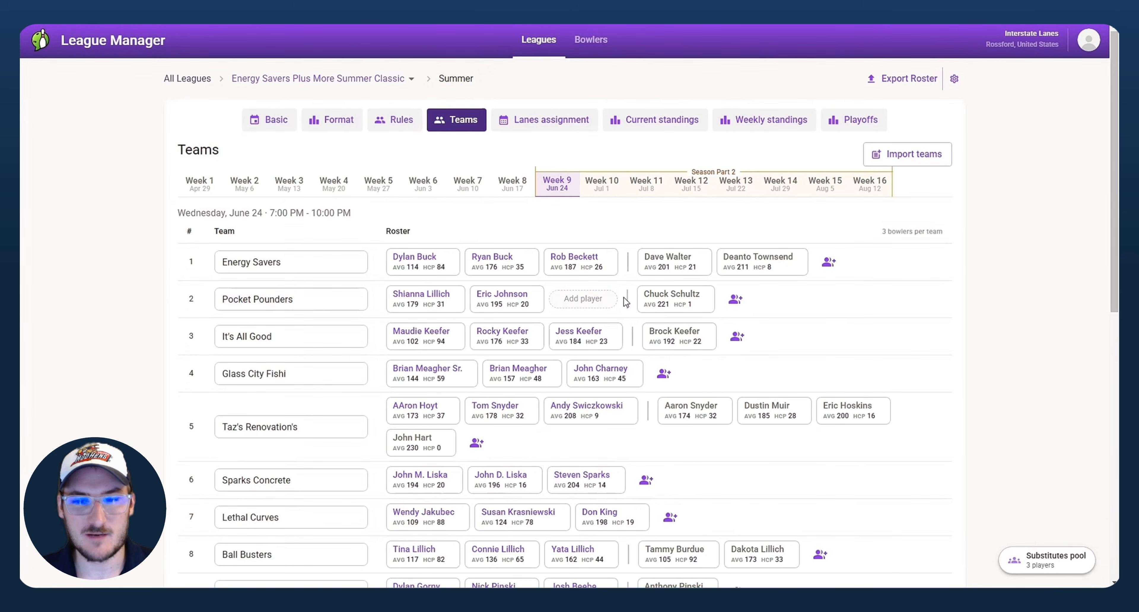
click(585, 307)
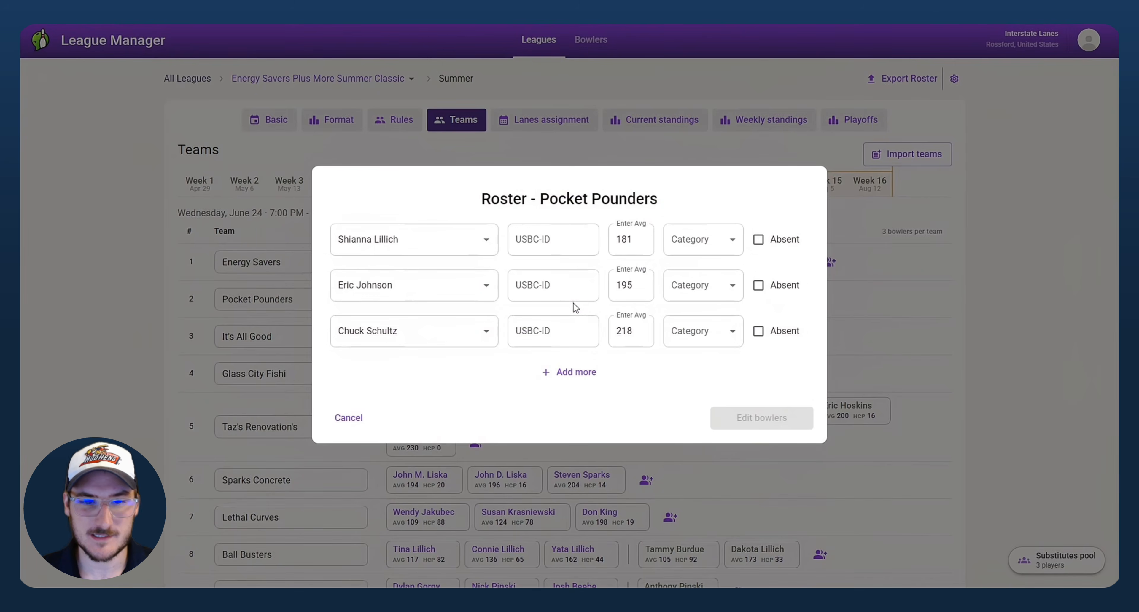
click(348, 419)
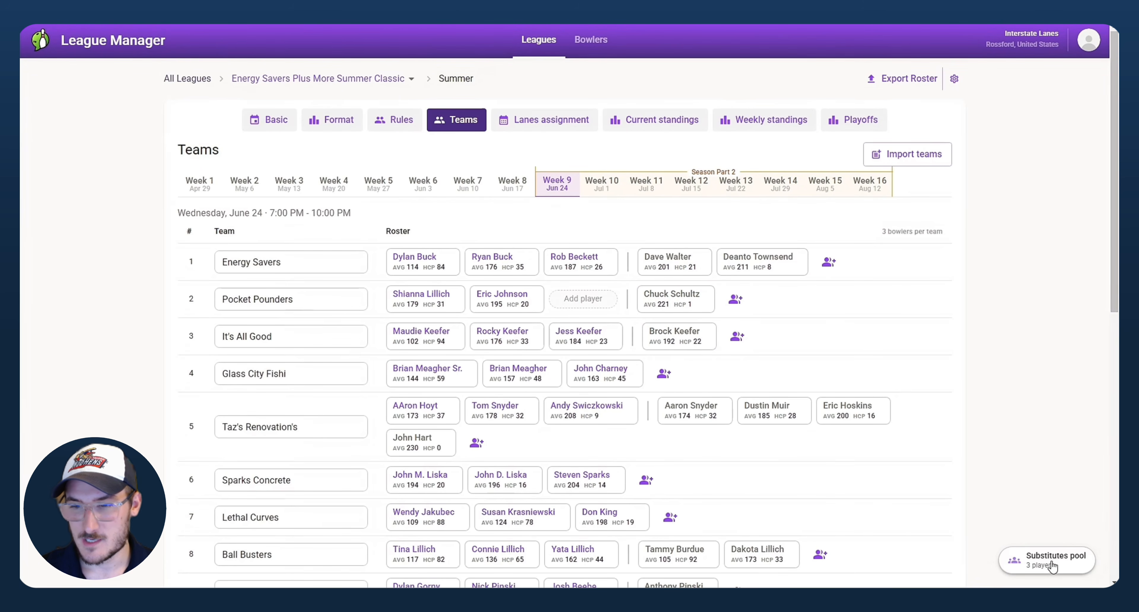
Step: Open the substitutes pool and start adding a new player through the player name search
click(1075, 566)
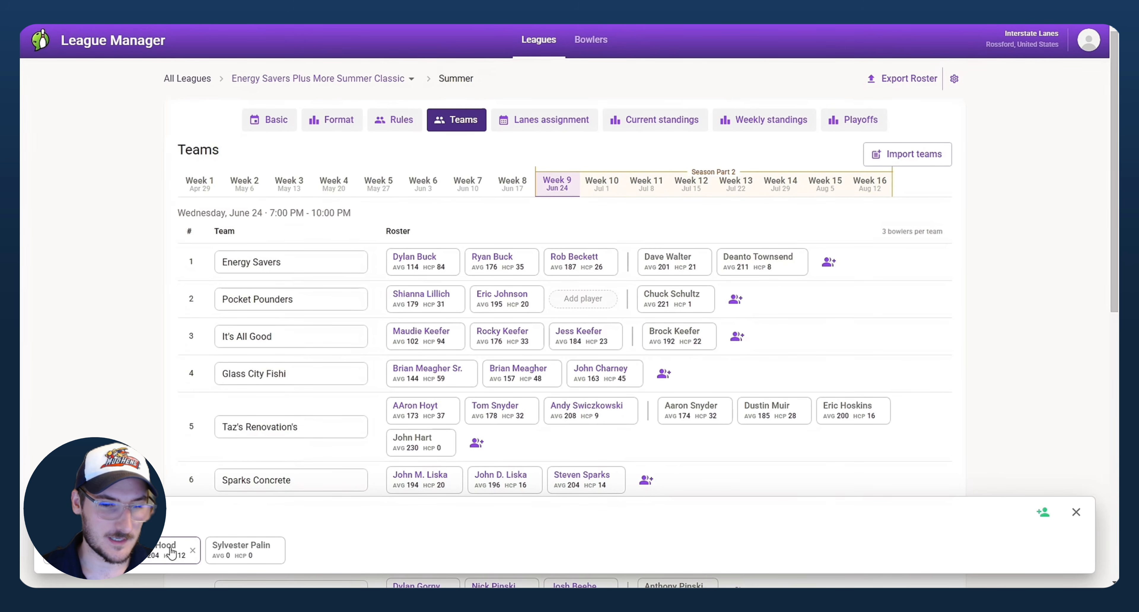
click(1047, 517)
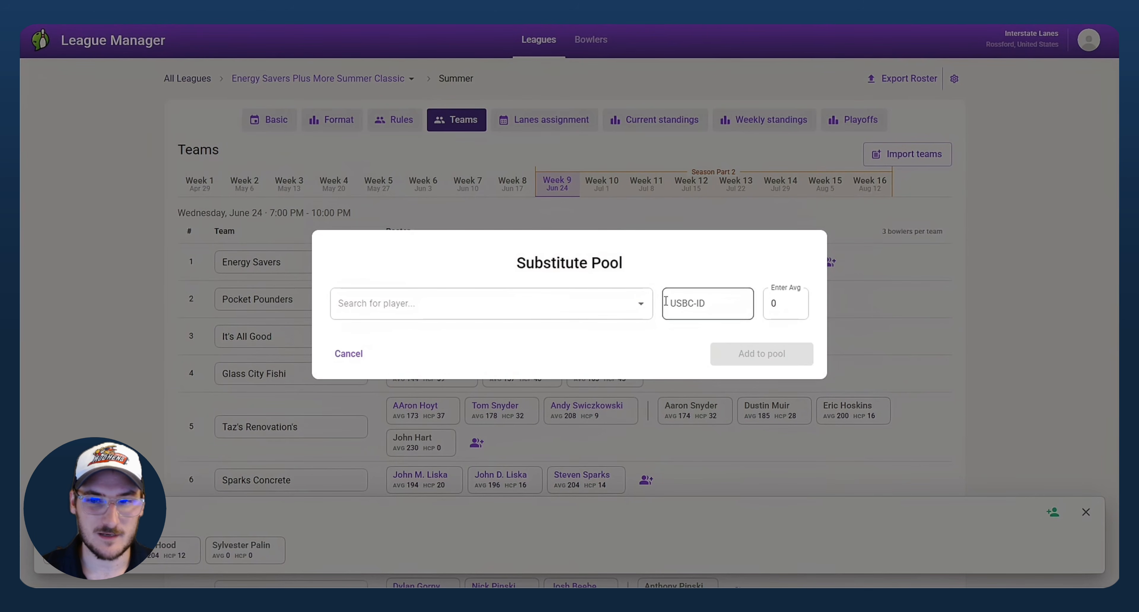
click(641, 305)
scroll(575, 360, down, 15)
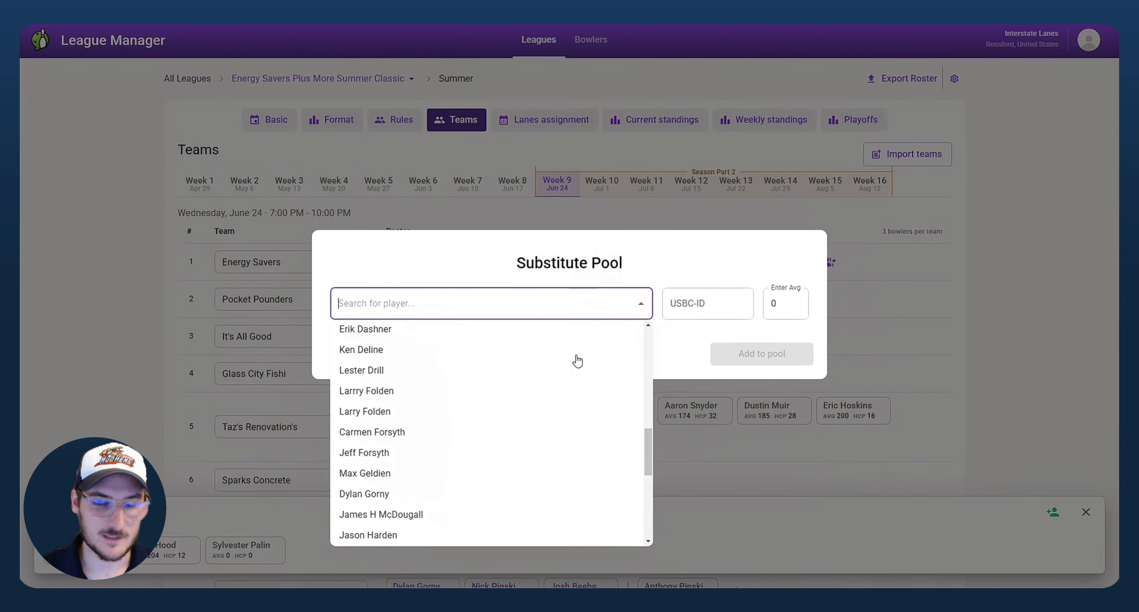
scroll(460, 446, down, 1)
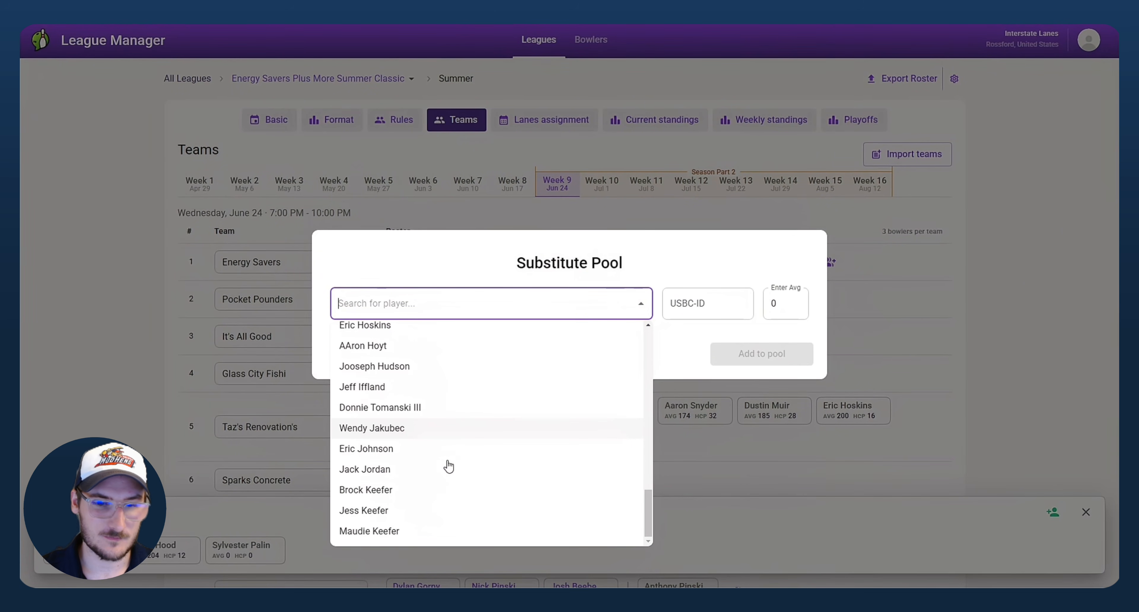
click(346, 258)
click(670, 303)
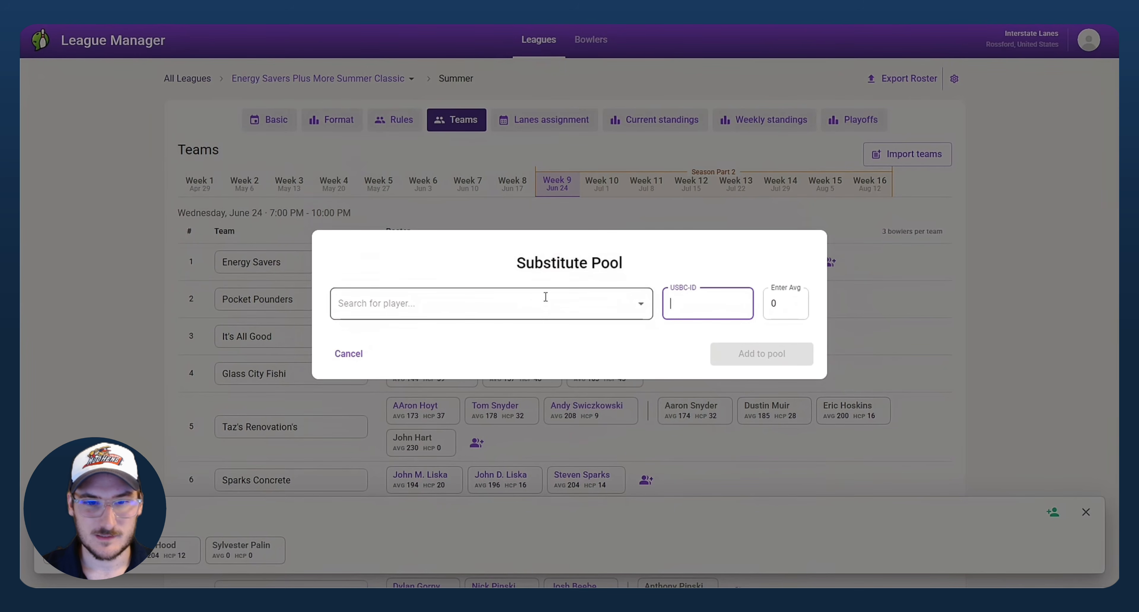
click(530, 298)
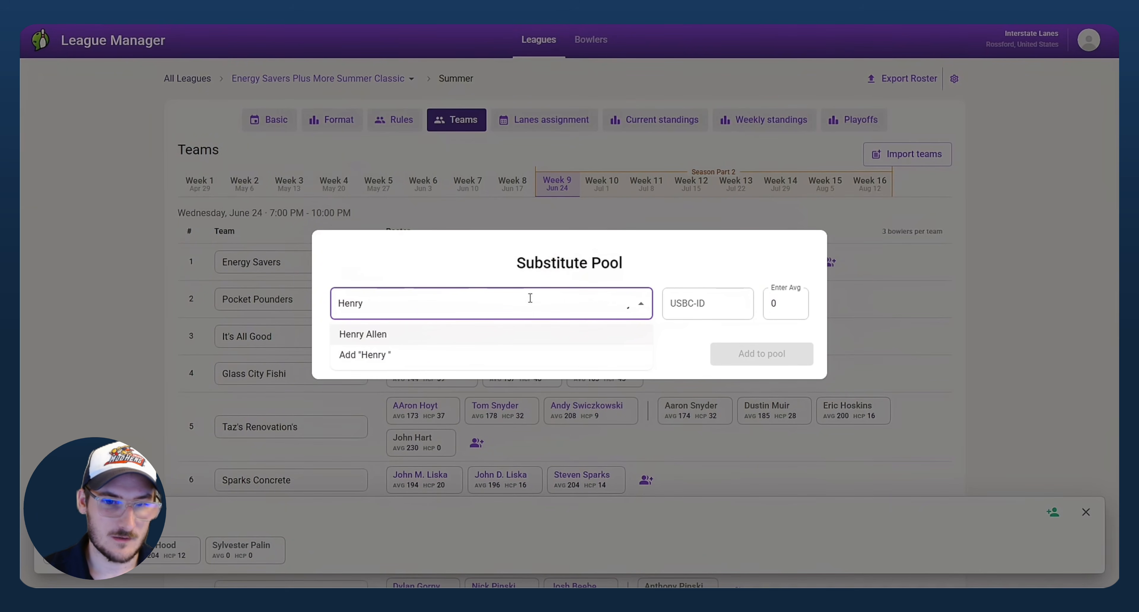
Step: Create a new bowler from the typed first and last name and add them to the pool
key(Down)
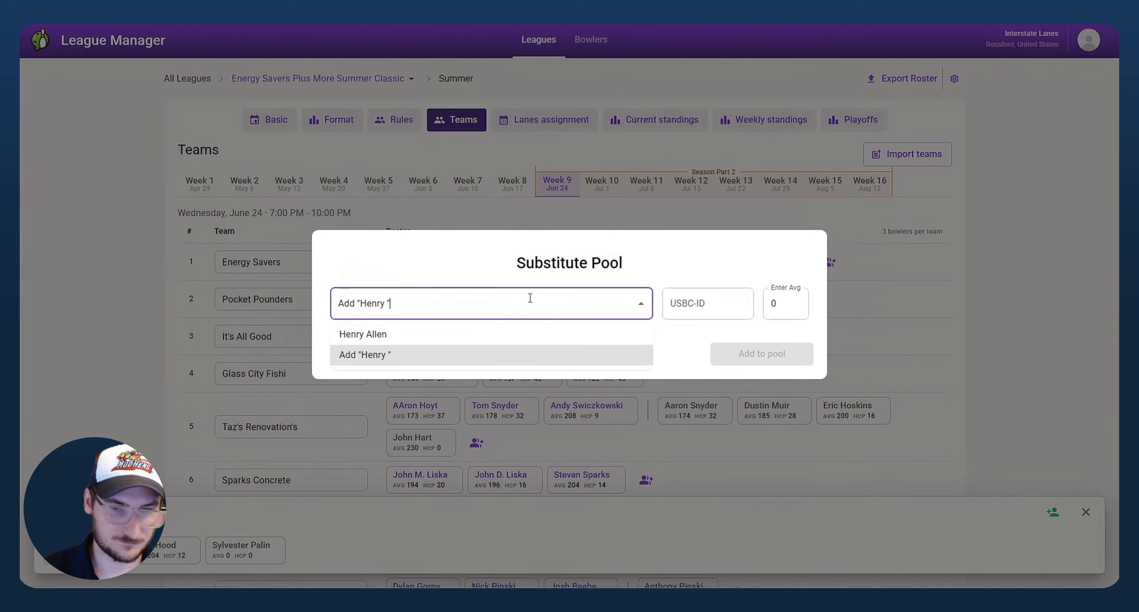
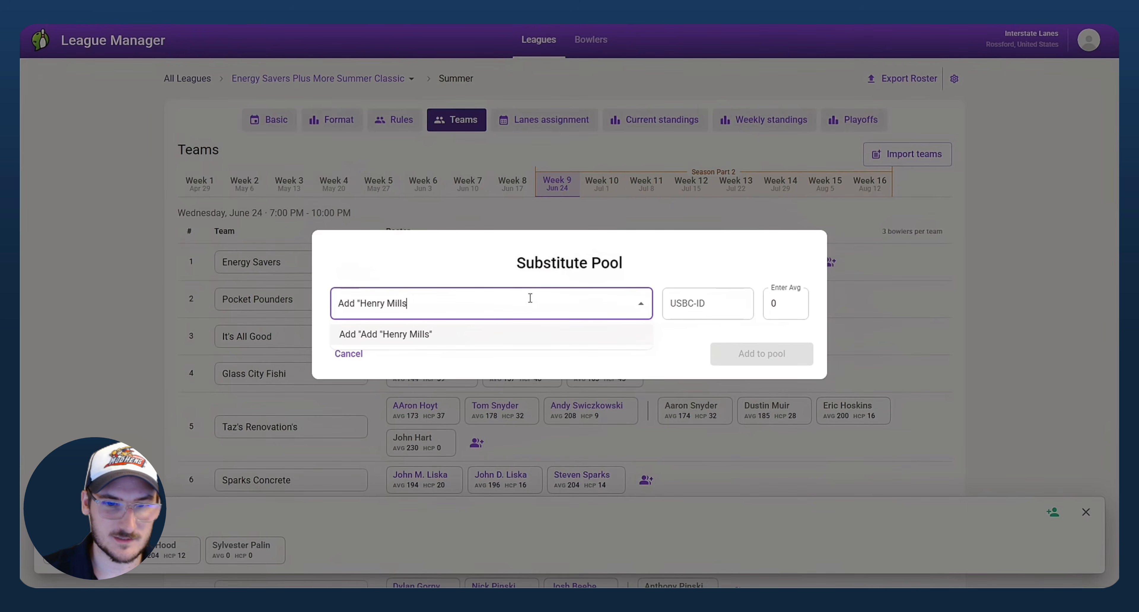
key(Return)
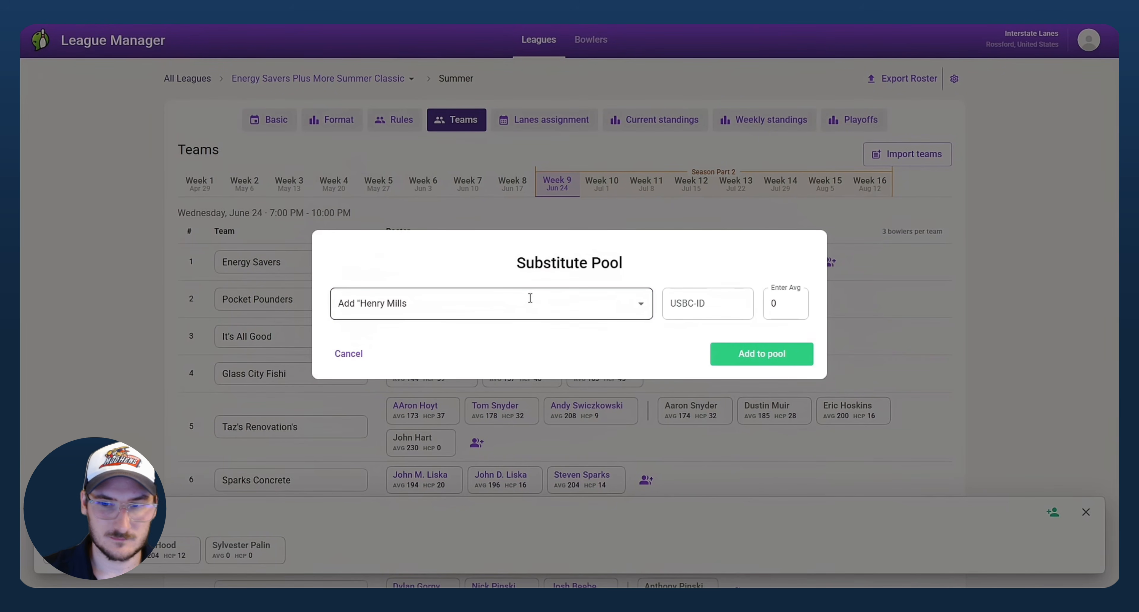
click(791, 359)
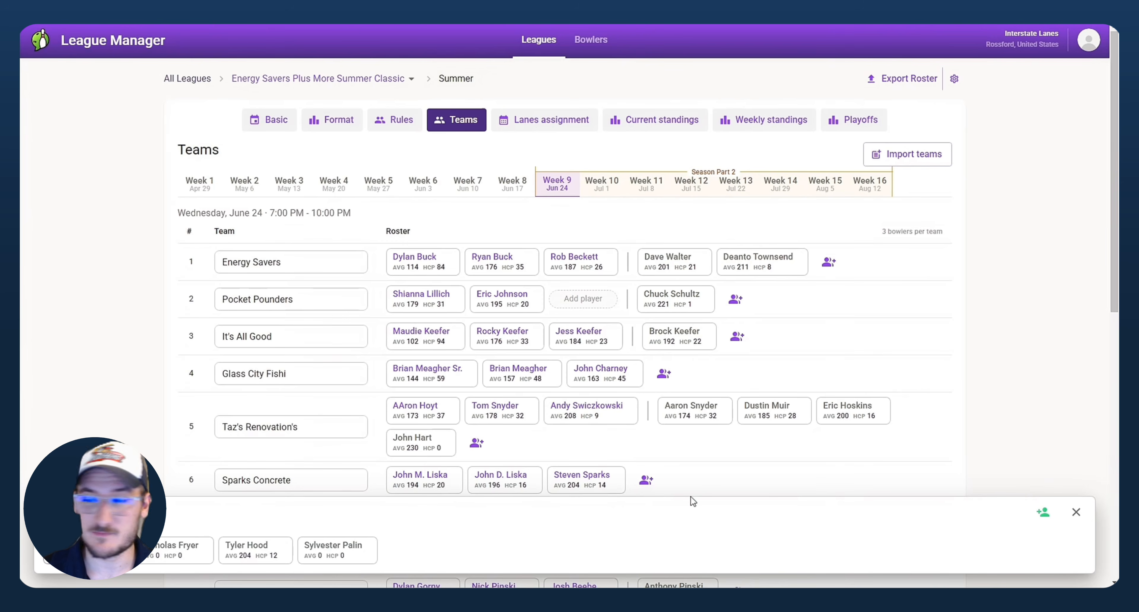
Step: Close the substitutes pool panel and show the full Bowlers list of 200 players
click(1076, 512)
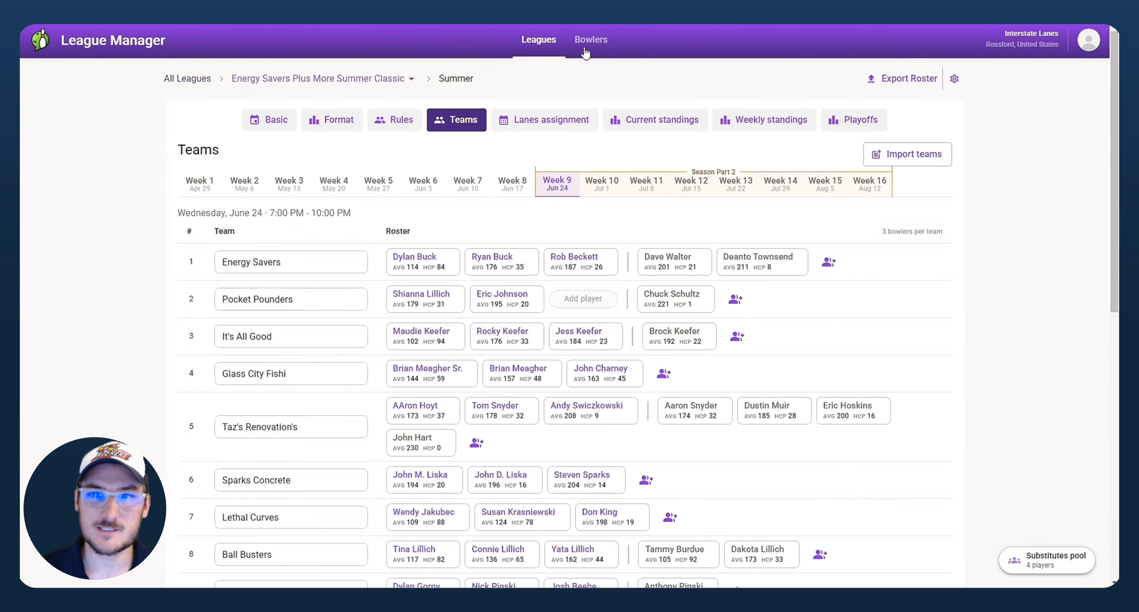
click(592, 42)
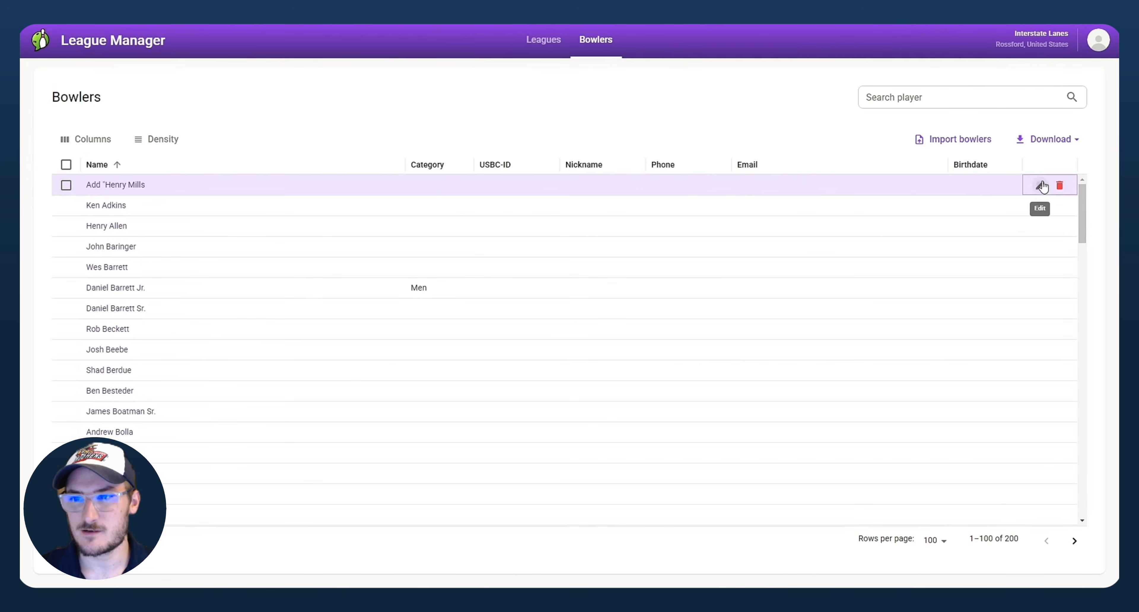
Step: Strip the stray Add prefix from the new bowler's name and set the category to Men
click(1040, 186)
click(438, 162)
drag(446, 164, 292, 171)
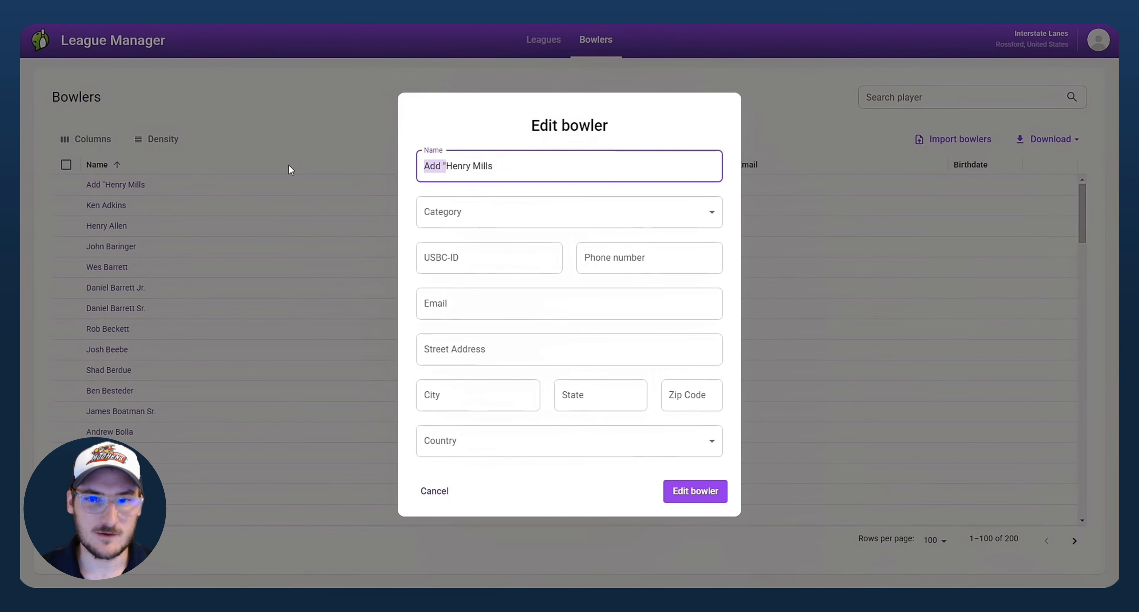
key(BackSpace)
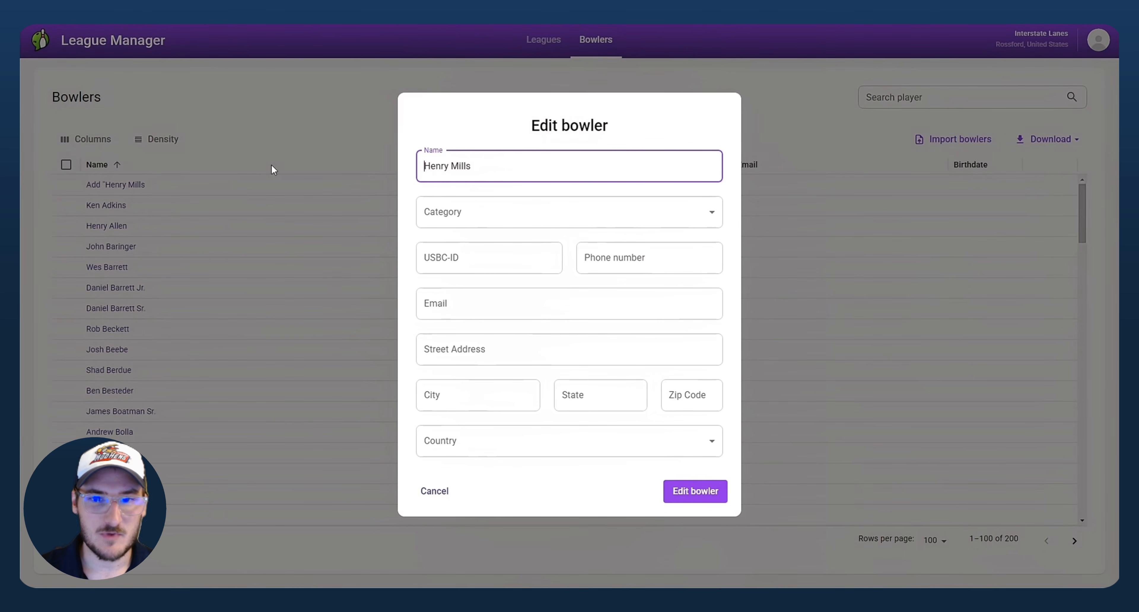
click(464, 210)
click(444, 264)
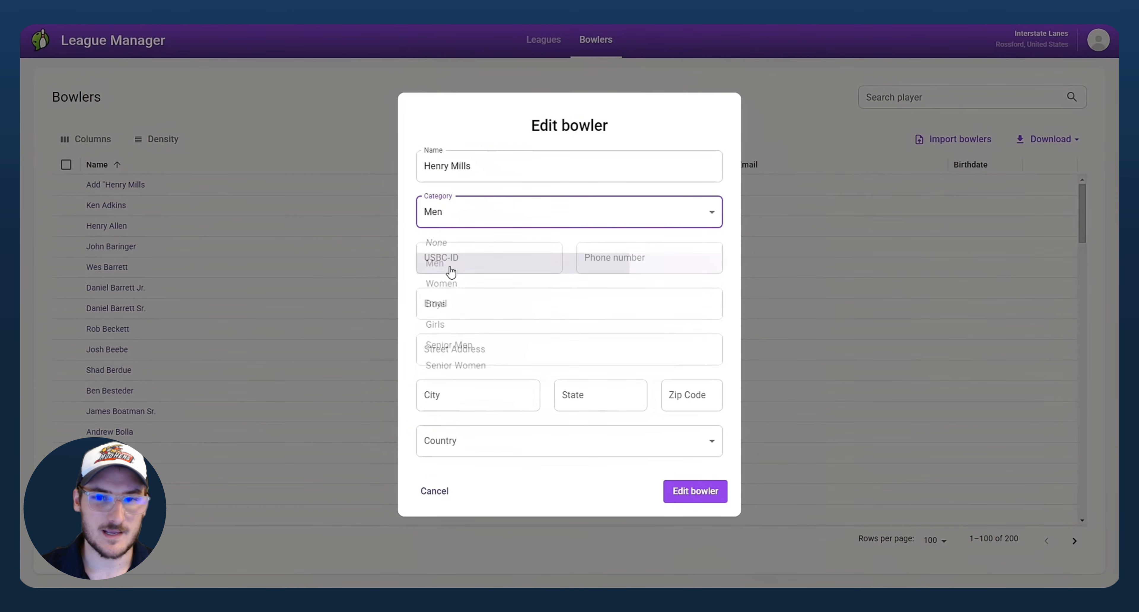
Step: Enter the bowler's USBC-ID, phone number and e-mail, leave Country empty, and save the record
click(472, 262)
text(1234)
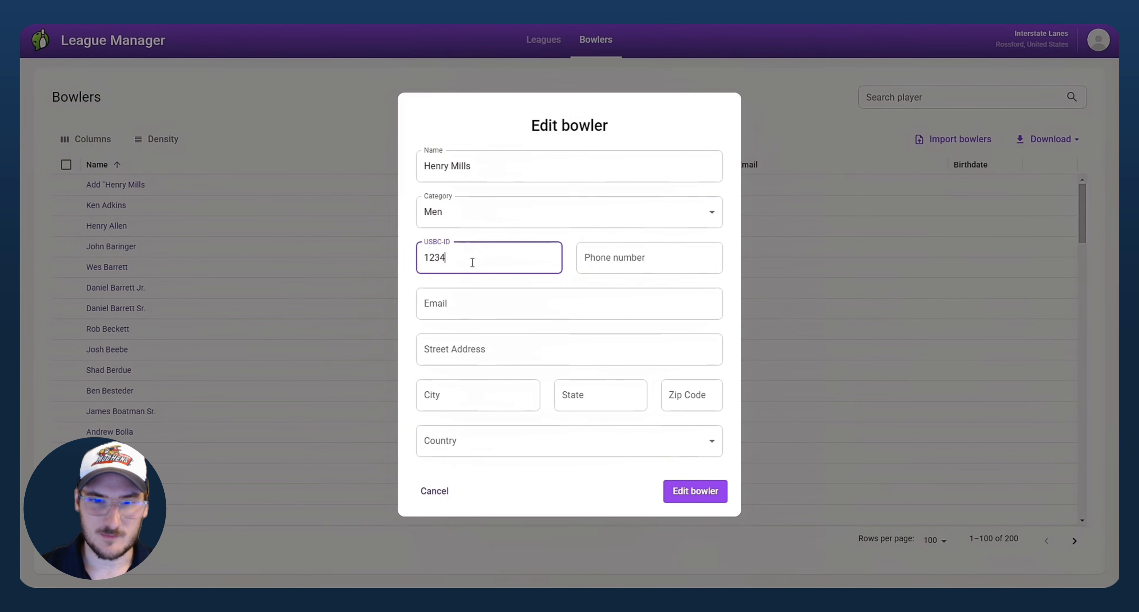
text(987)
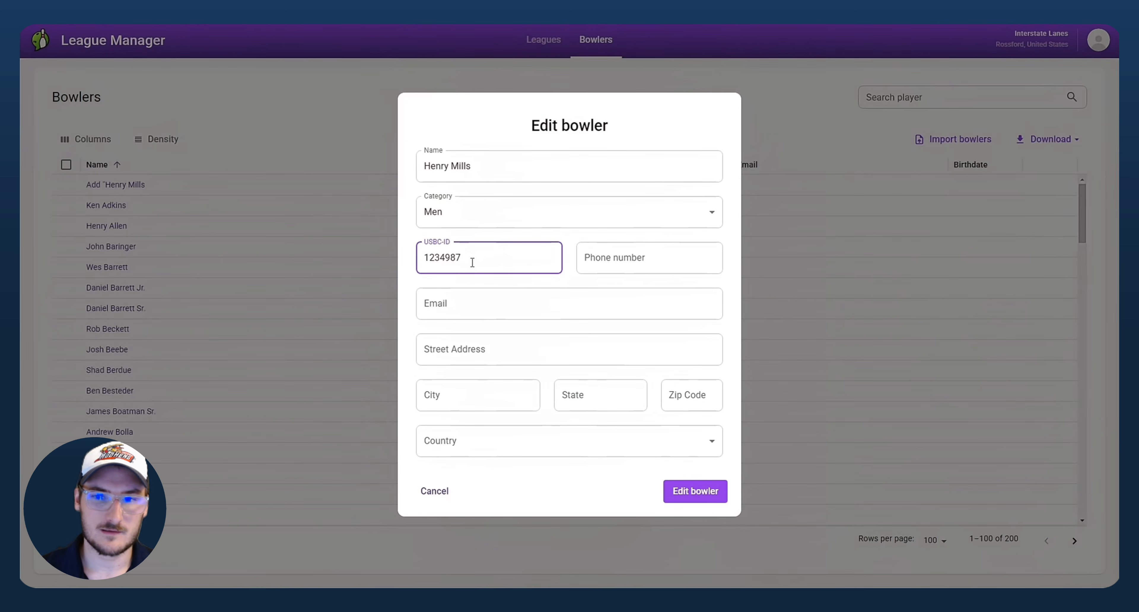
click(616, 271)
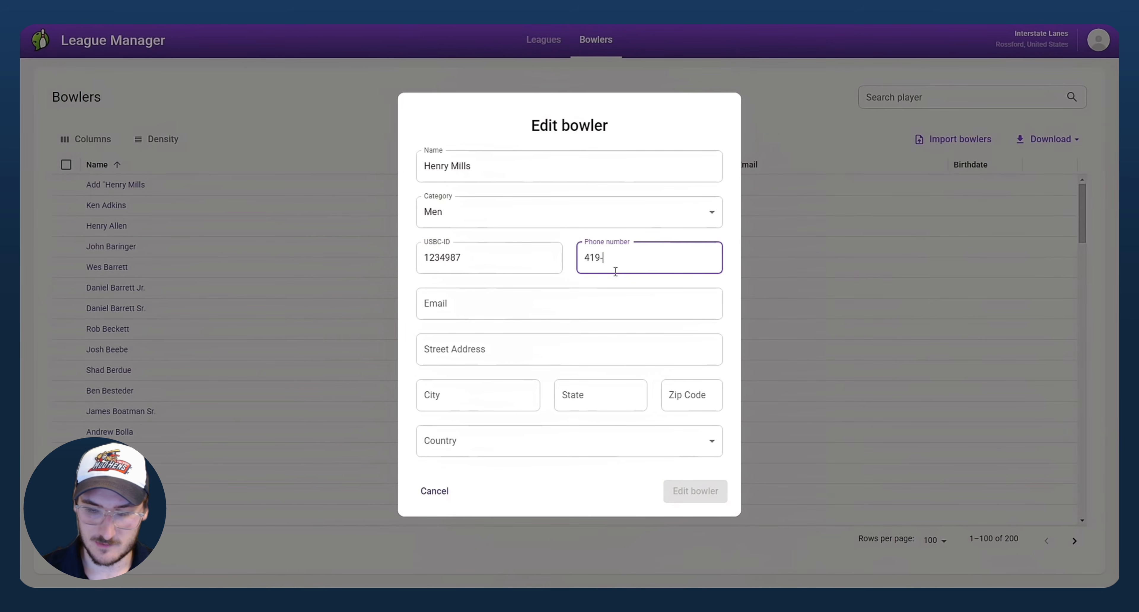
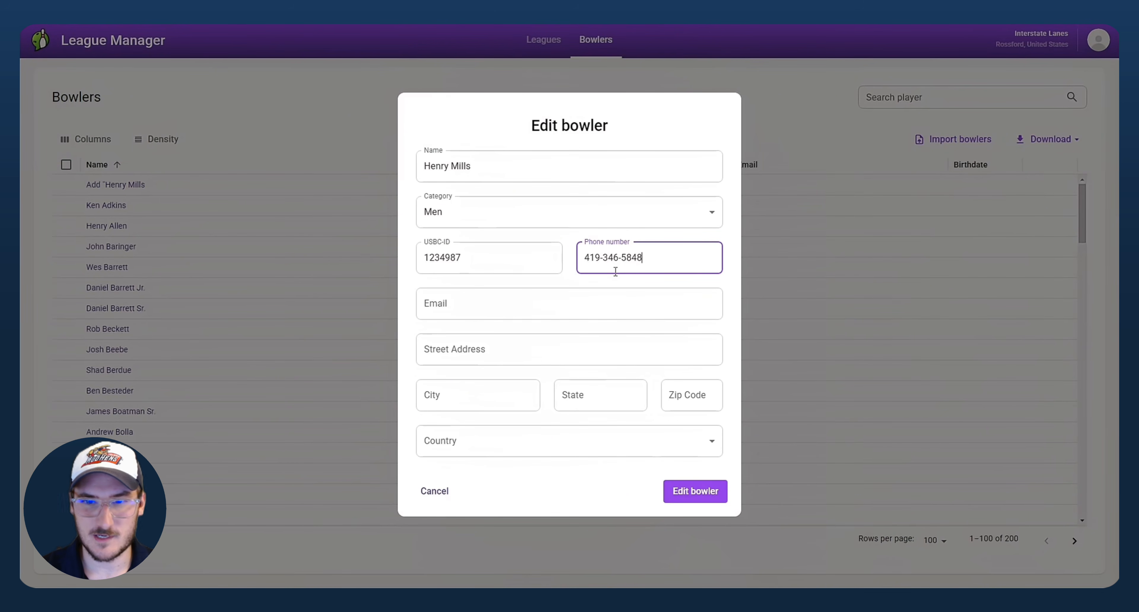
click(479, 303)
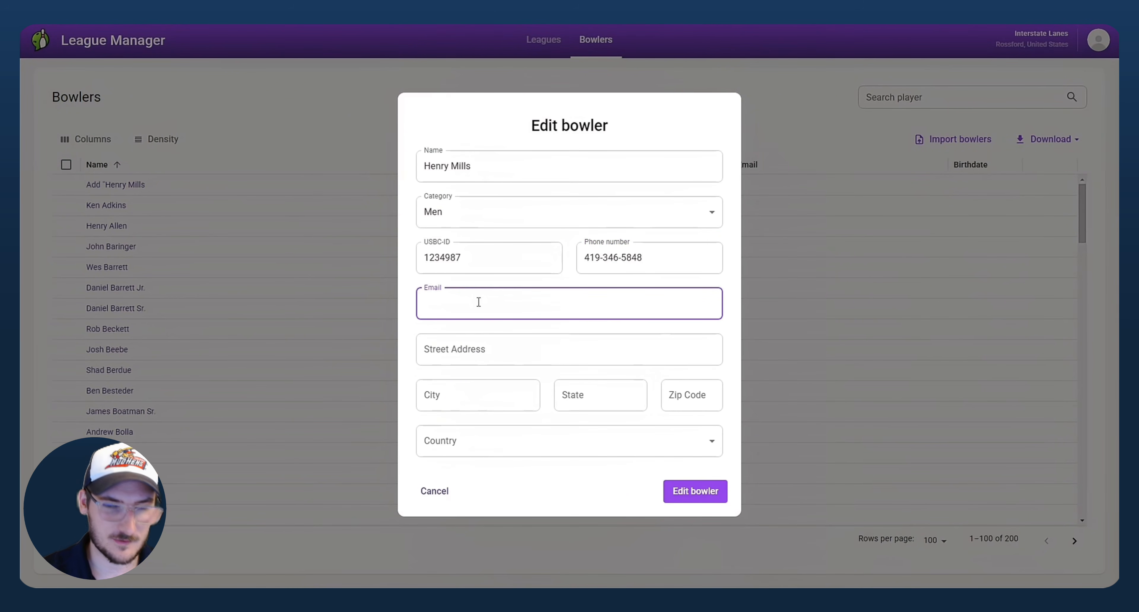
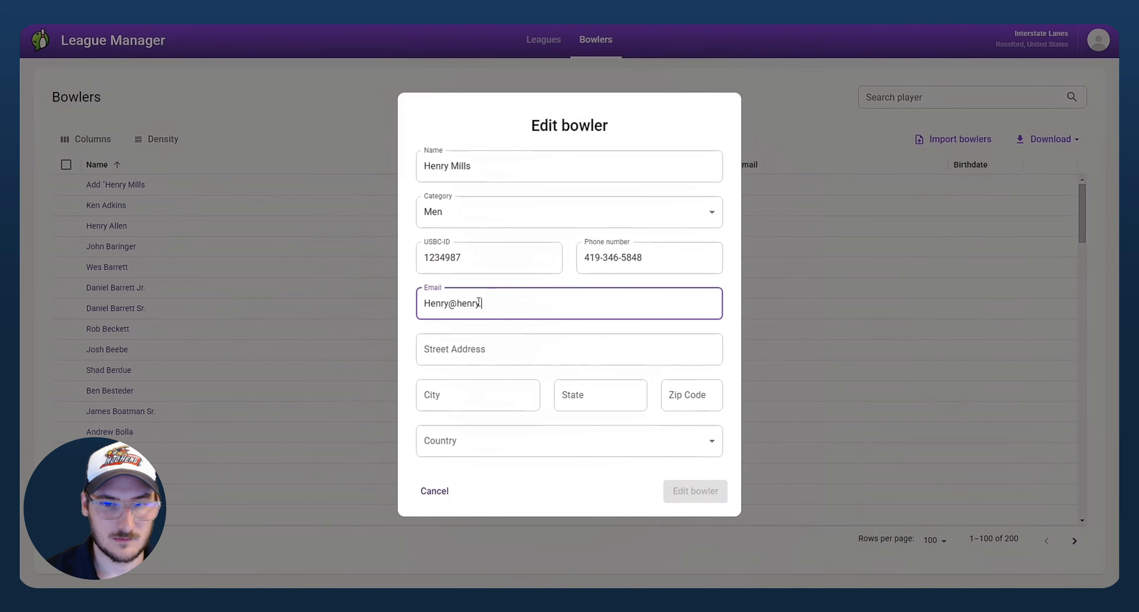
click(466, 454)
click(756, 463)
click(717, 491)
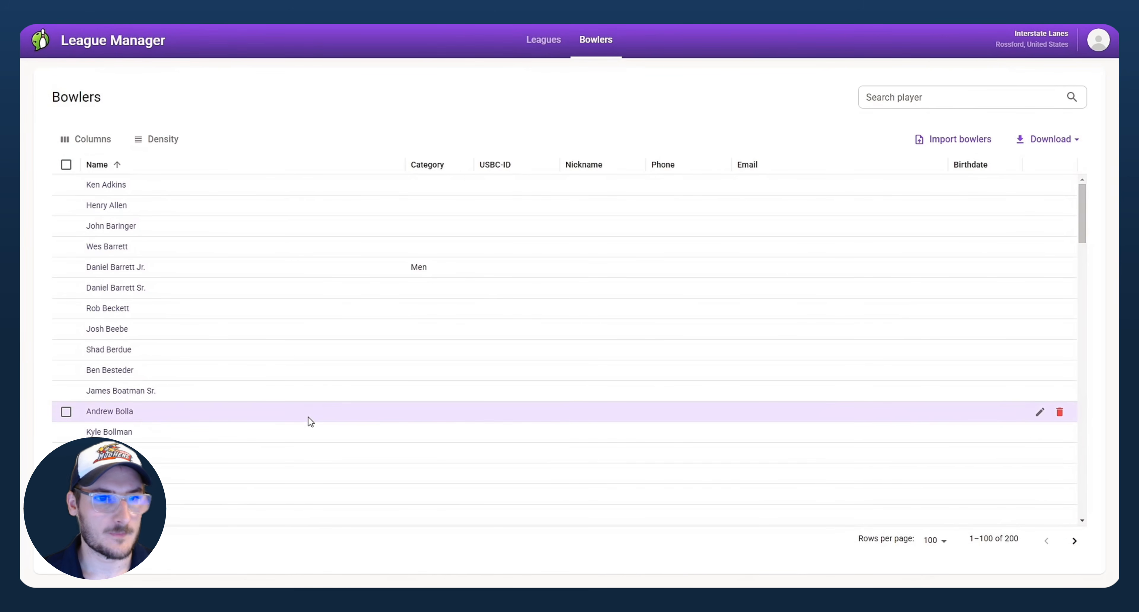
Step: Filter the Bowlers table by the shared first name so only the two matching bowlers remain
click(939, 103)
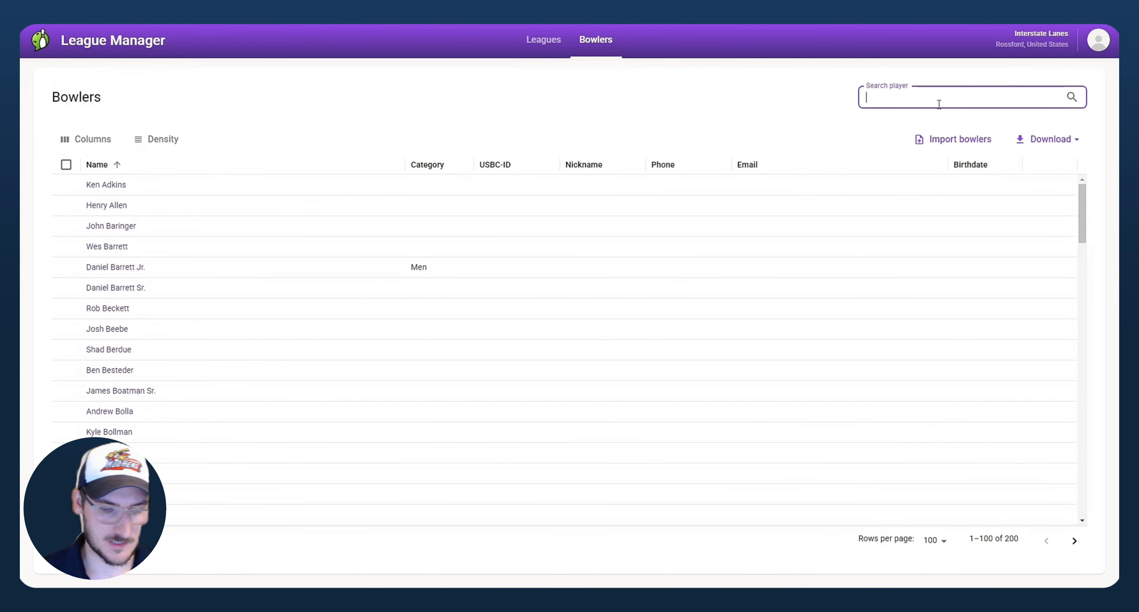
text(Henry)
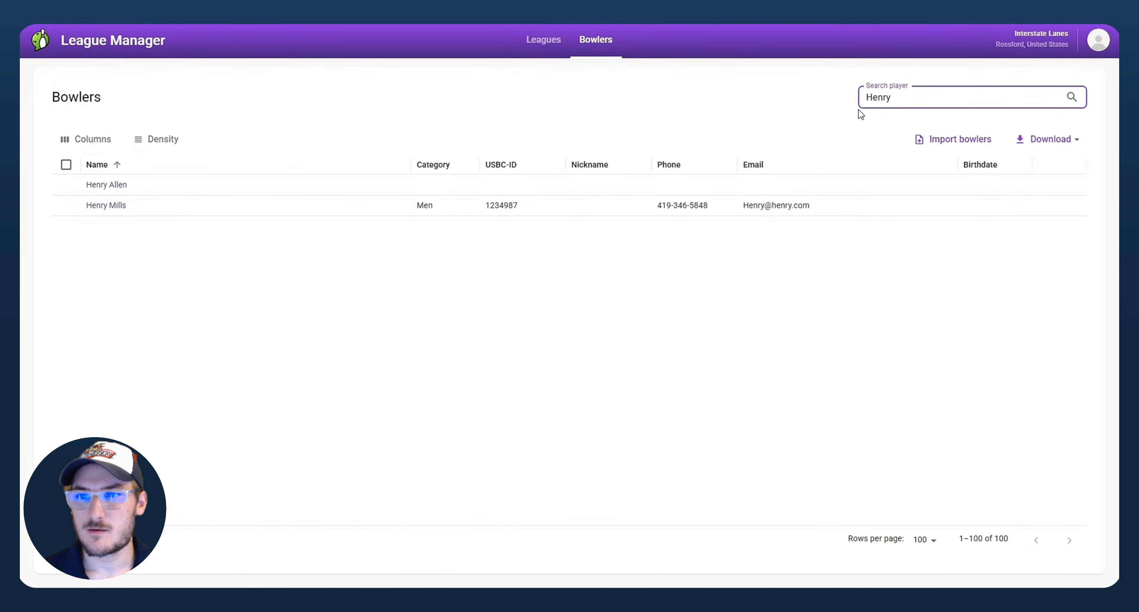
click(241, 297)
drag(1064, 100, 789, 94)
key(BackSpace)
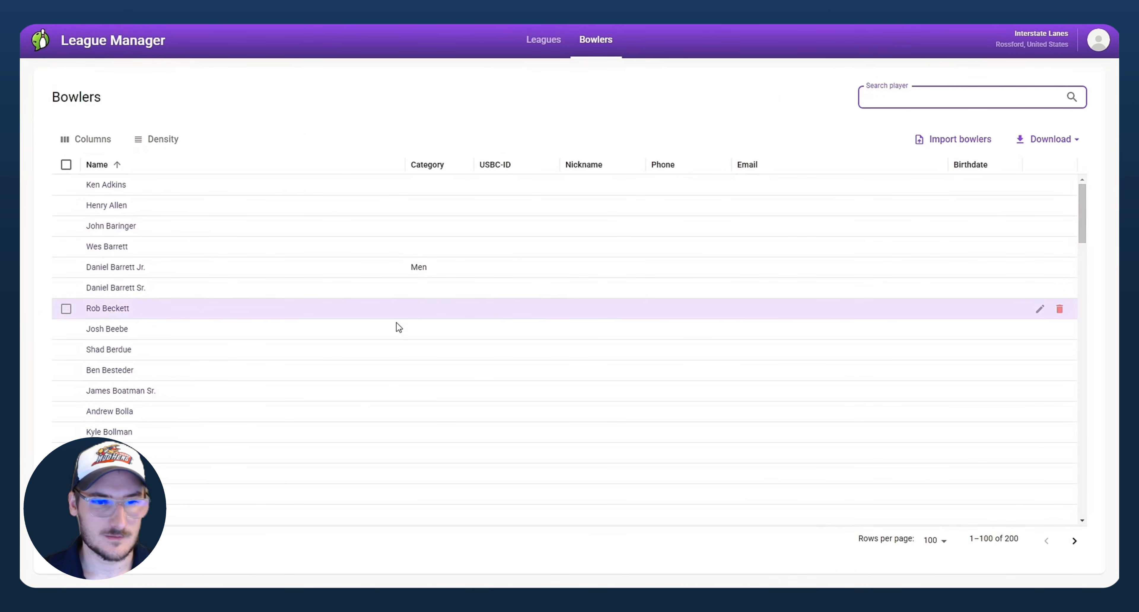
scroll(218, 389, down, 10)
scroll(215, 395, down, 3)
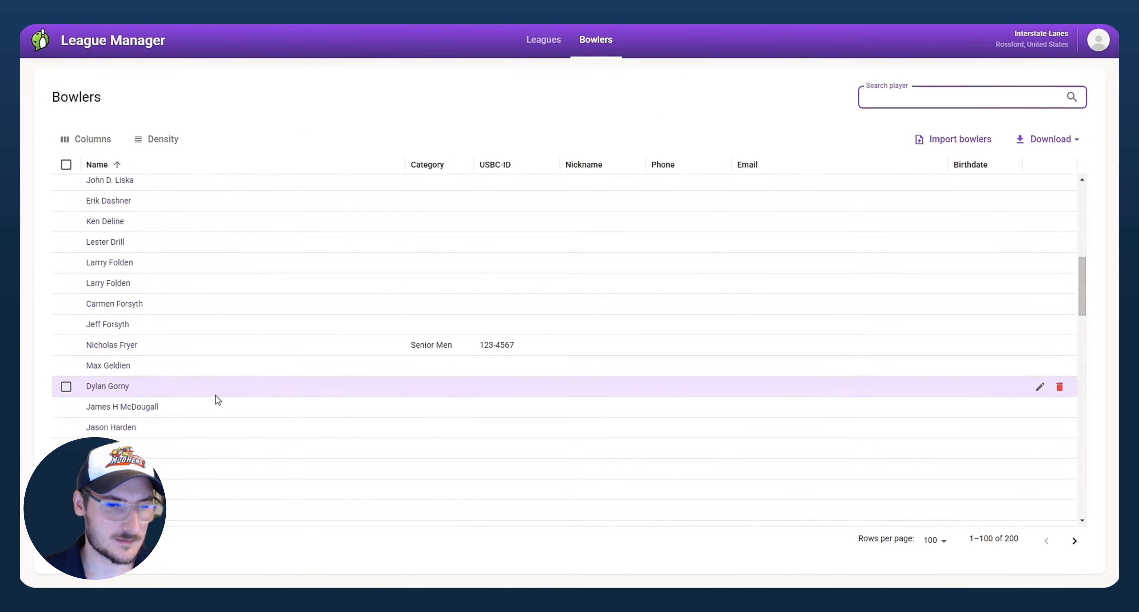
click(919, 107)
text(Heny)
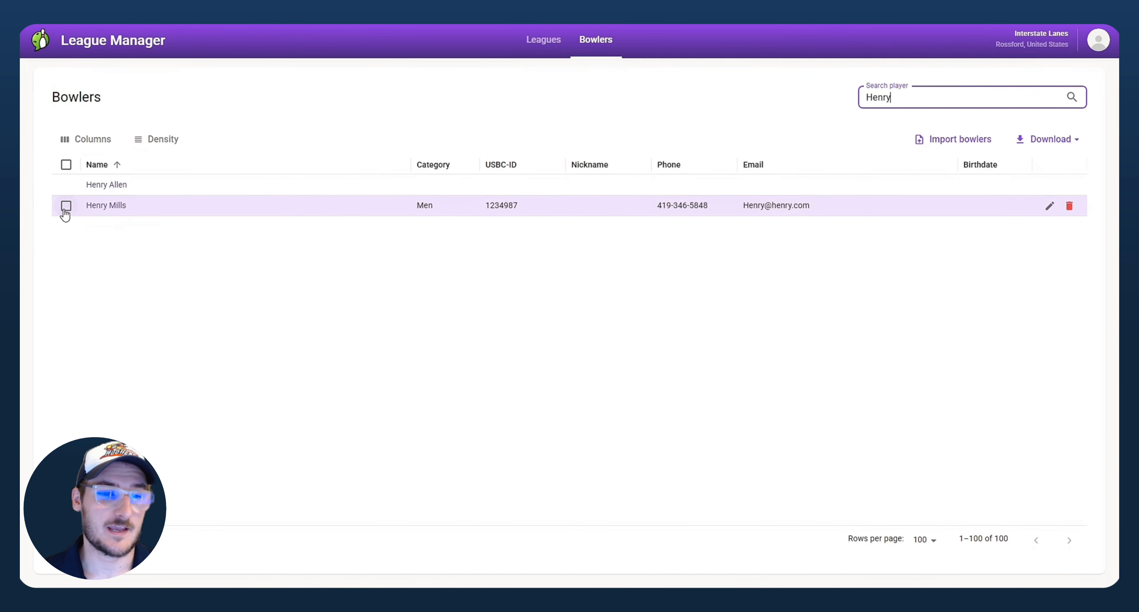
click(66, 186)
click(66, 205)
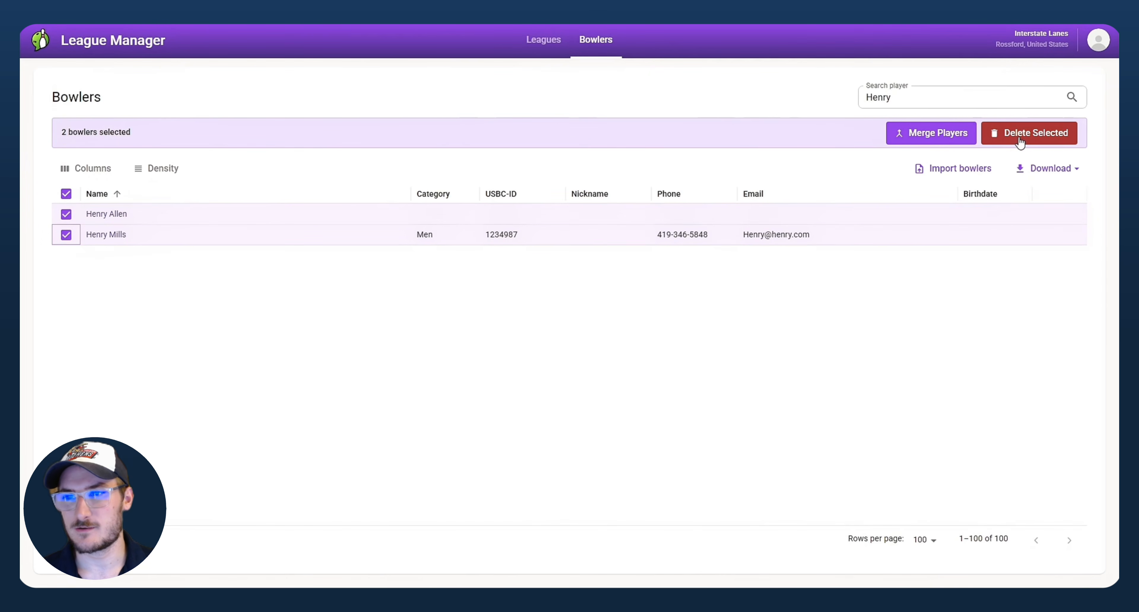
click(924, 135)
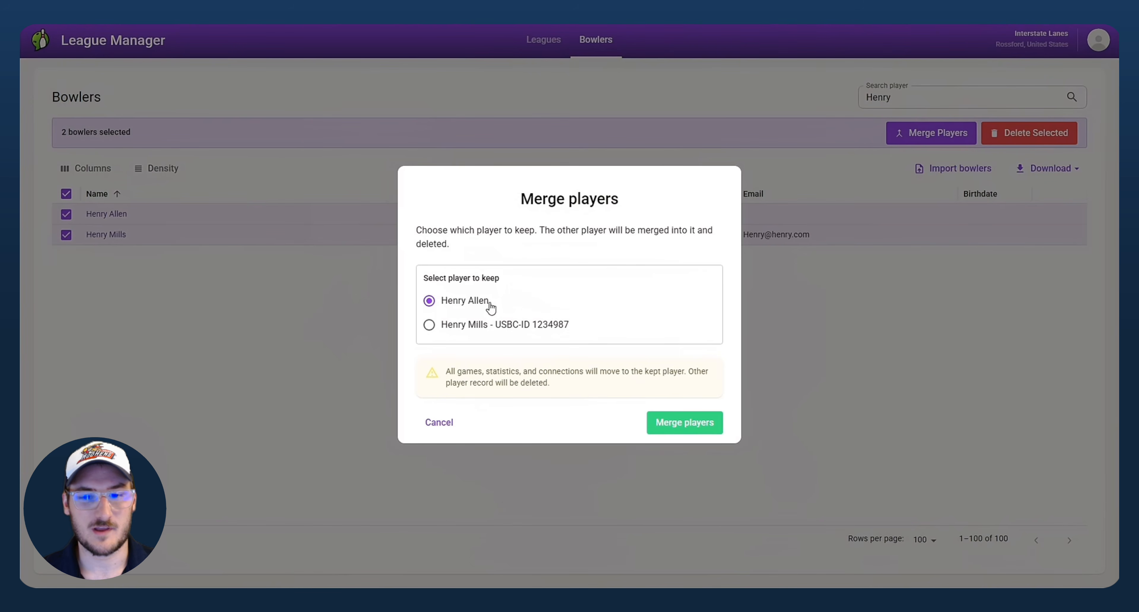
click(459, 331)
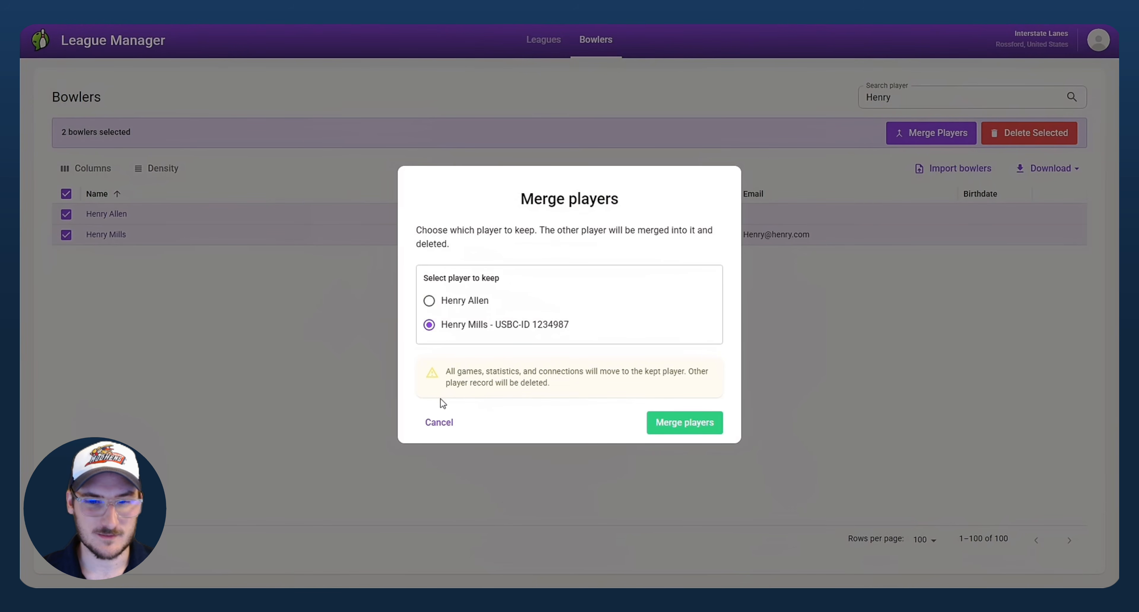
click(443, 427)
click(66, 235)
click(66, 235)
click(67, 215)
click(66, 206)
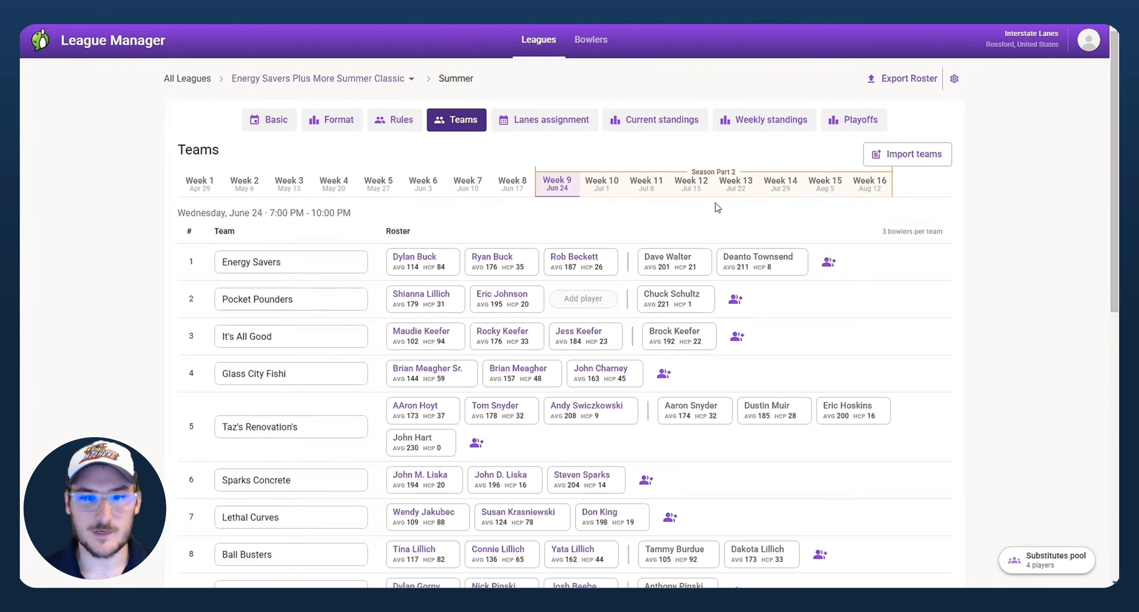
Step: Open a bowler's history page, expand the 15-week league score breakdown, then return to the Bowlers list
click(595, 40)
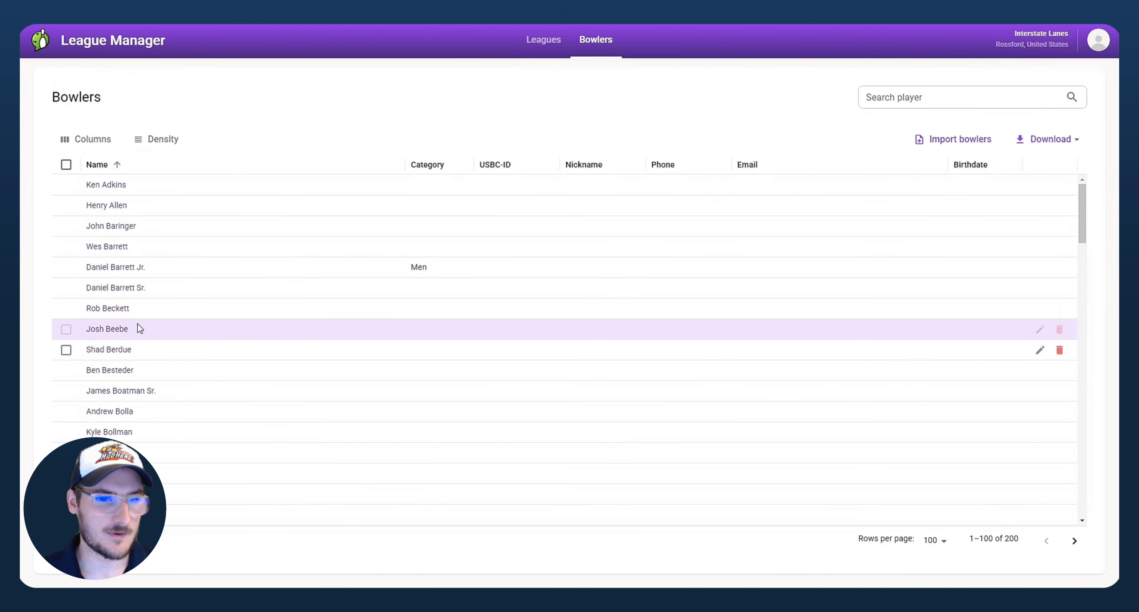
click(131, 271)
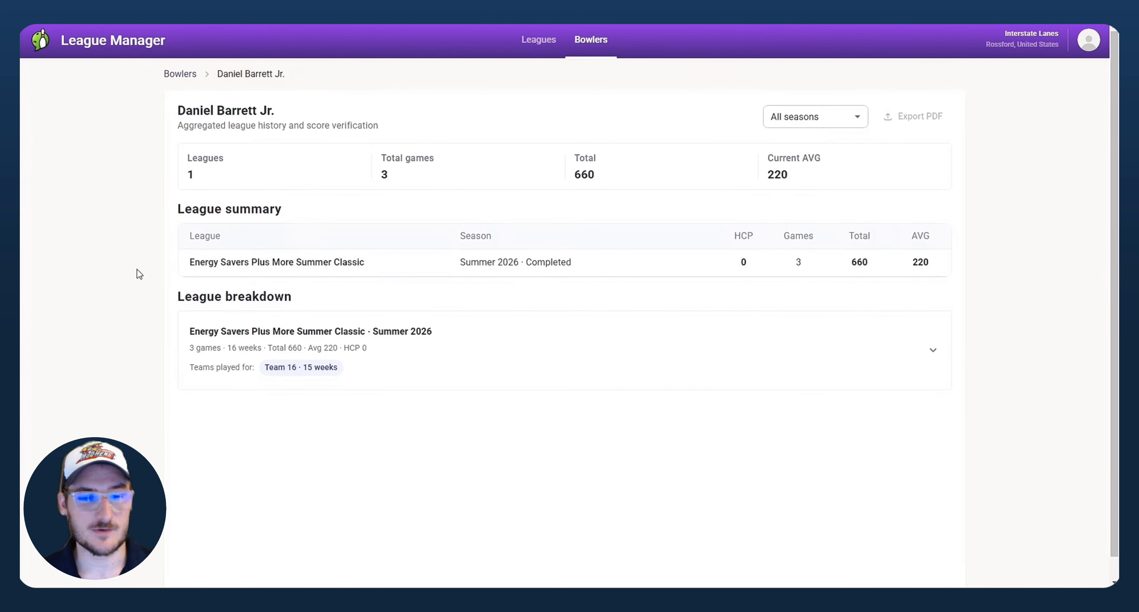
scroll(139, 274, down, 1)
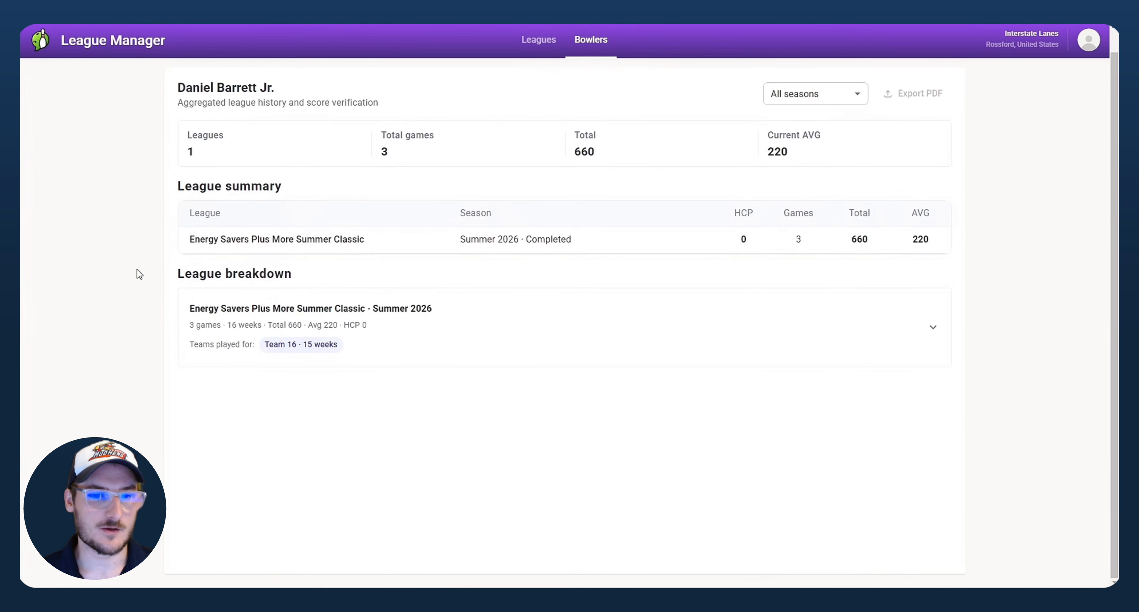
scroll(139, 275, up, 1)
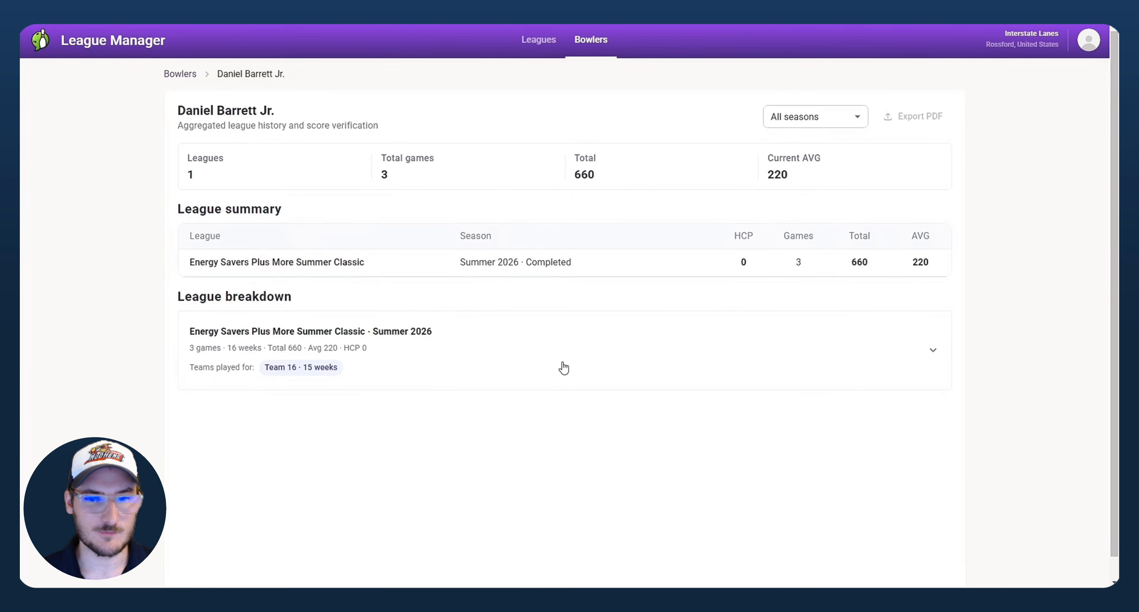
click(911, 353)
scroll(830, 332, down, 5)
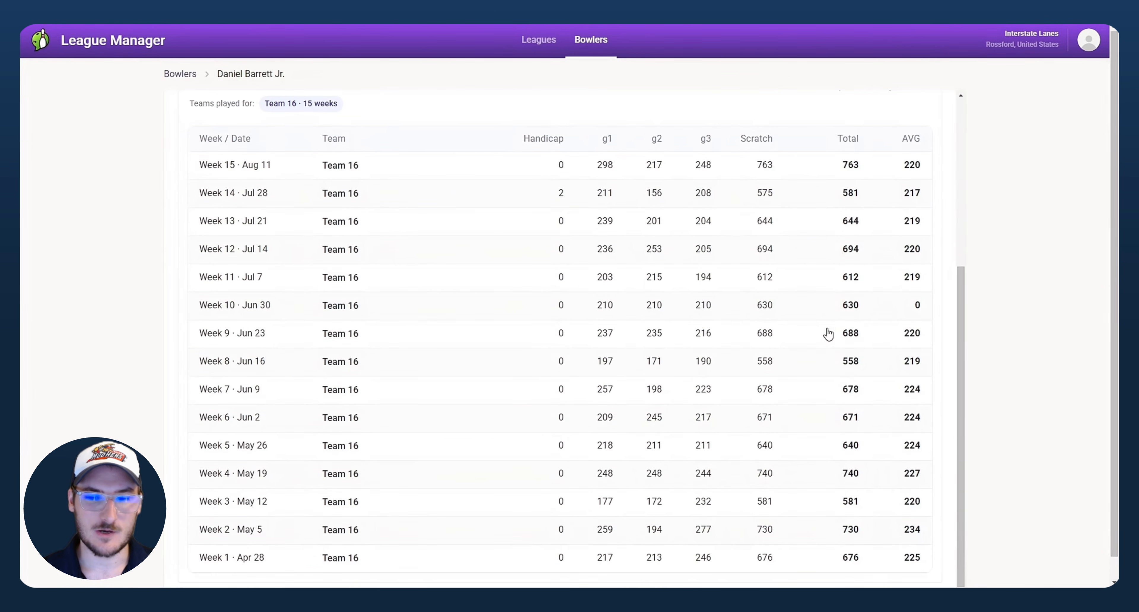
scroll(847, 526, up, 2)
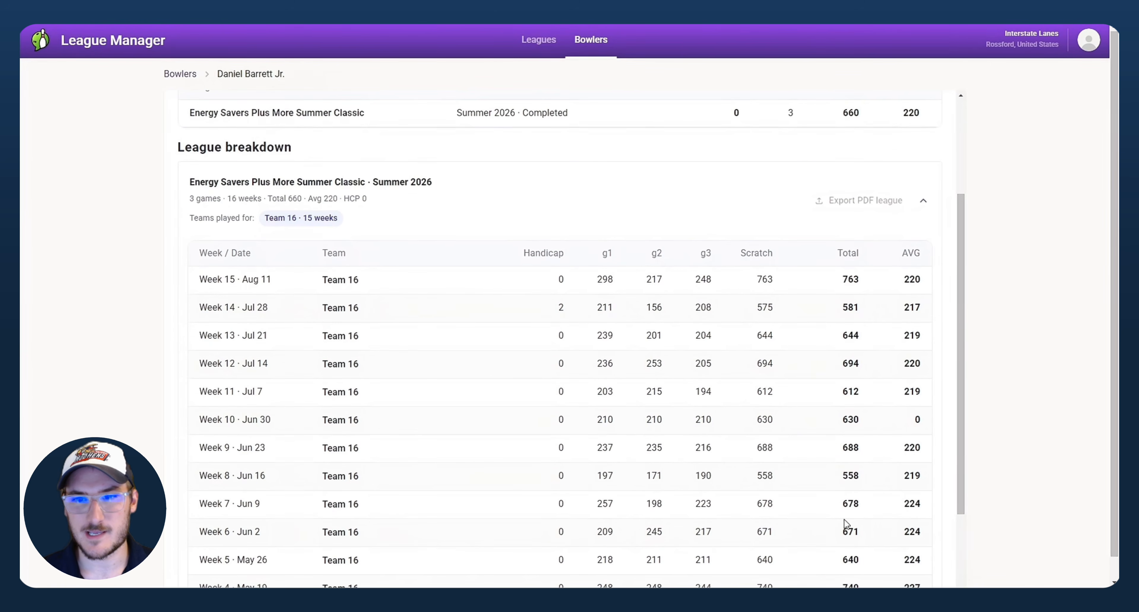
scroll(846, 526, up, 3)
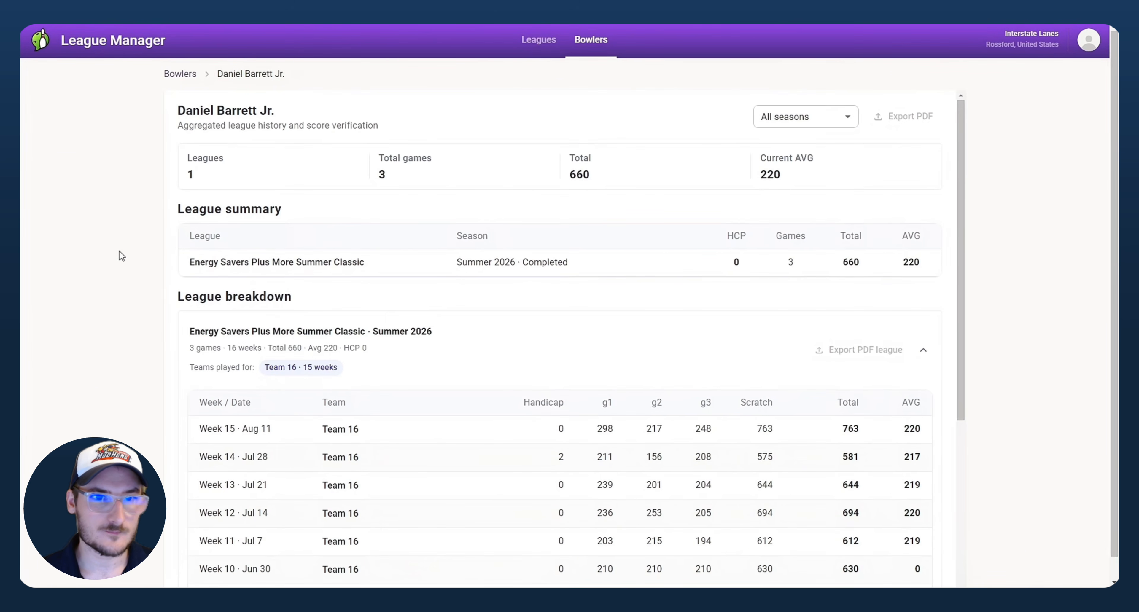
click(191, 75)
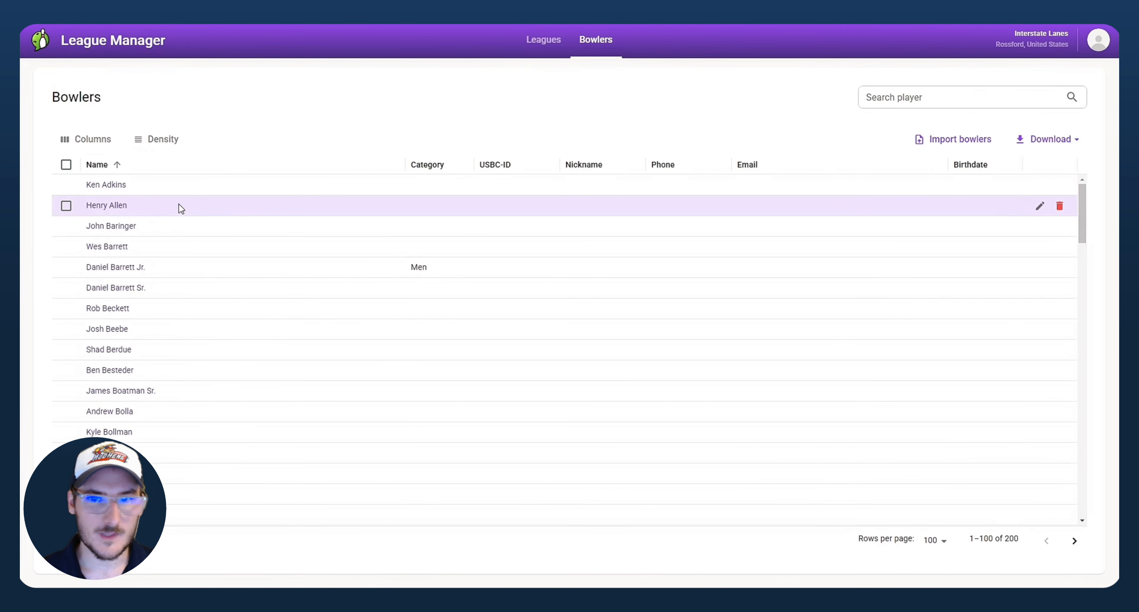
Step: Scroll the Bowlers list down and back up
scroll(179, 204, down, 5)
scroll(179, 205, down, 10)
scroll(179, 205, up, 15)
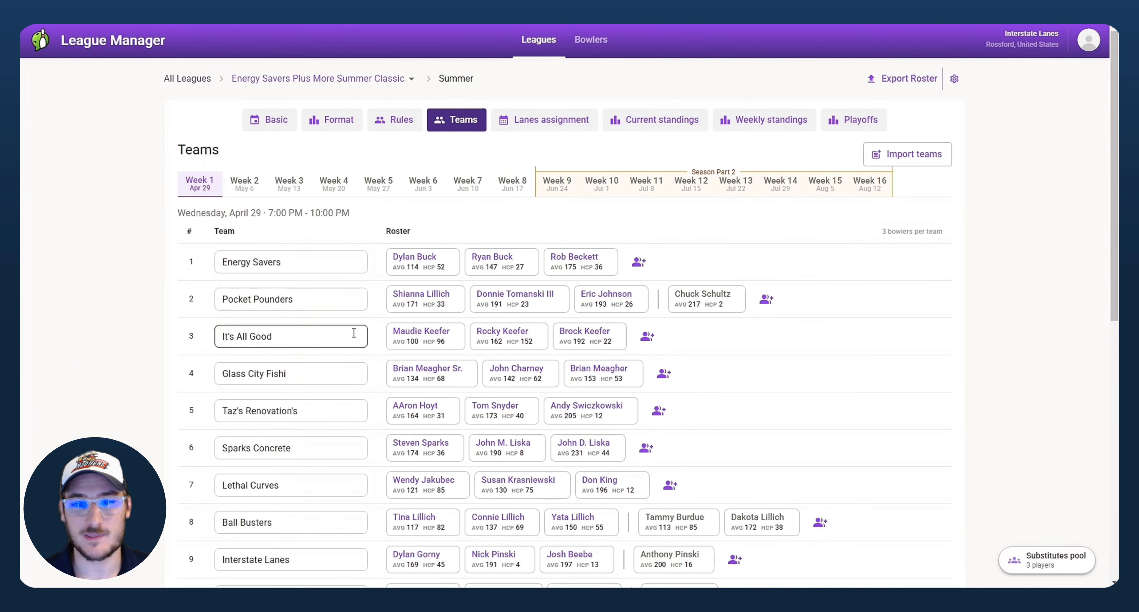
Step: Show the Week 9 team rosters and start a roster export
click(557, 183)
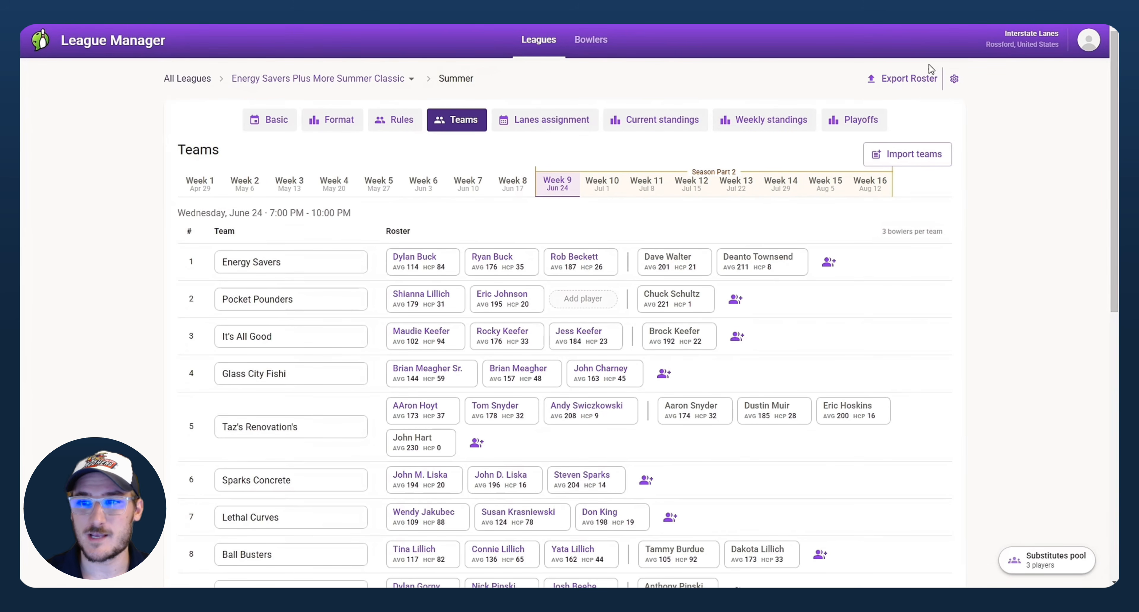
click(910, 79)
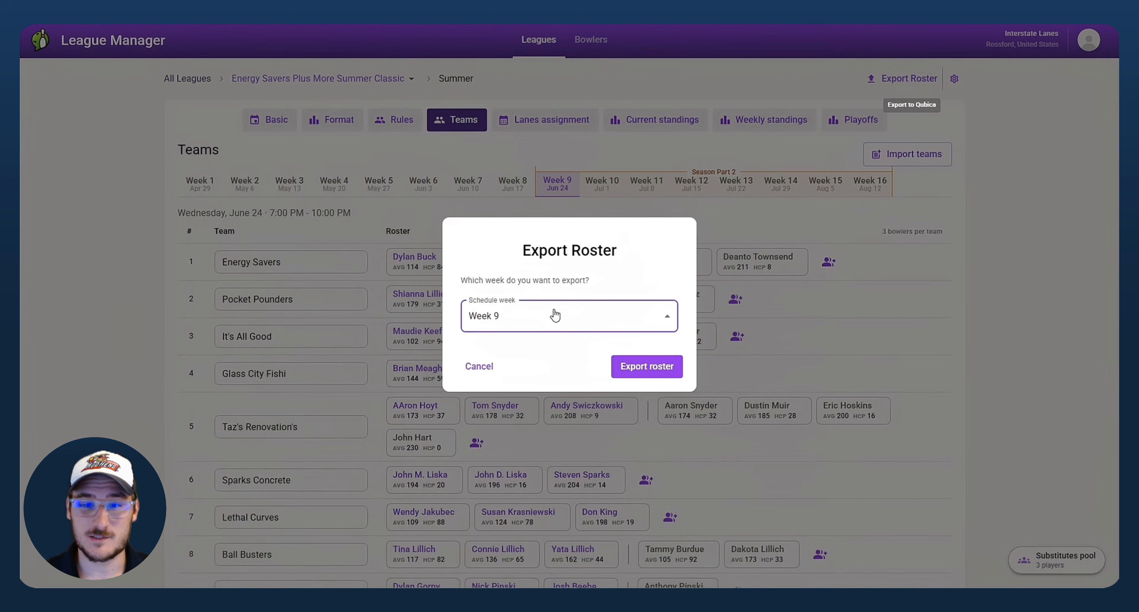
Step: Export the Week 9 roster, then edit the Qubica default saving folder setting
click(556, 316)
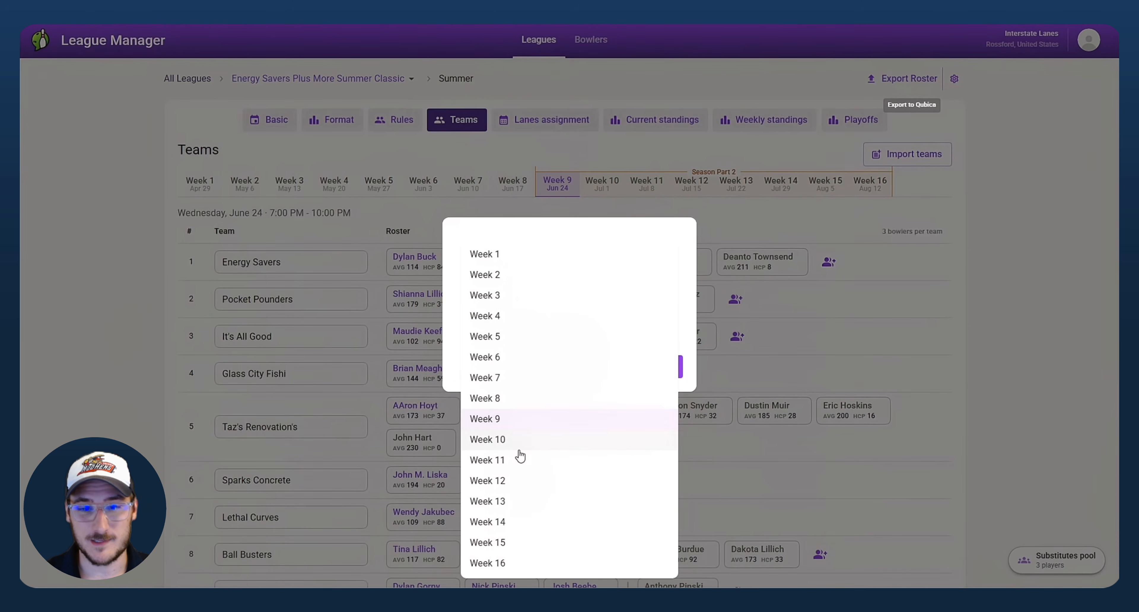
click(542, 256)
click(547, 322)
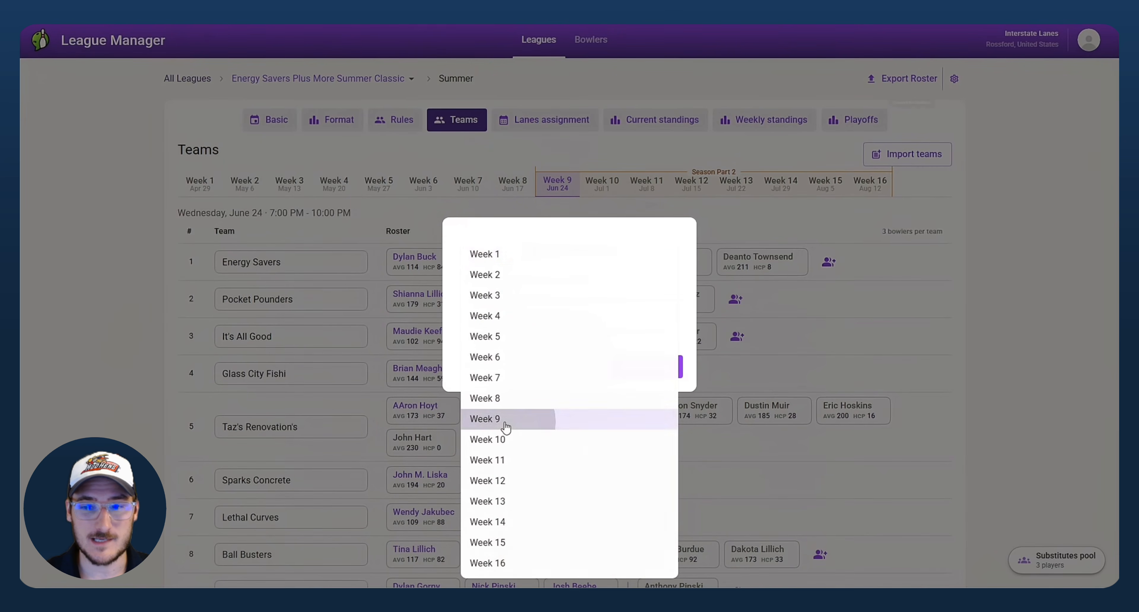
click(507, 419)
click(667, 373)
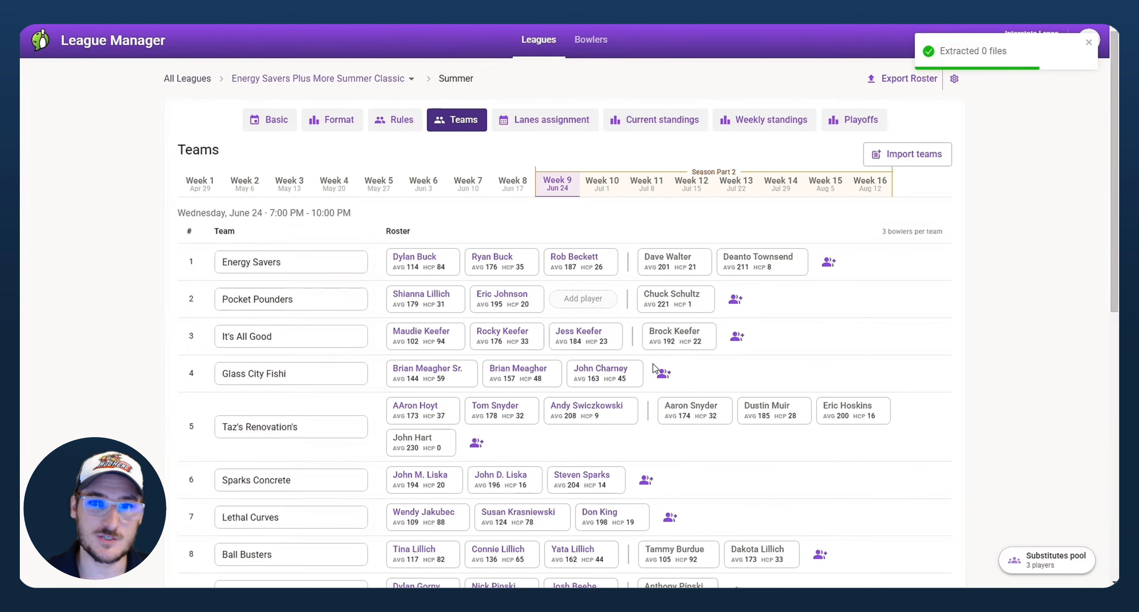
click(954, 79)
click(451, 243)
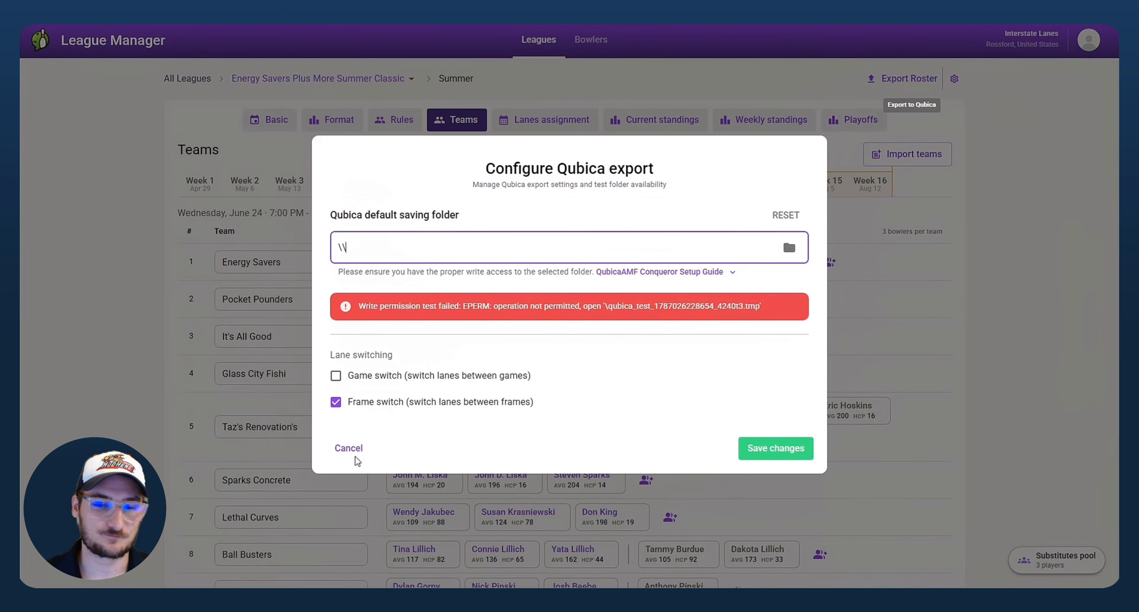
Step: Cancel the Configure Qubica export dialog without saving changes
click(347, 447)
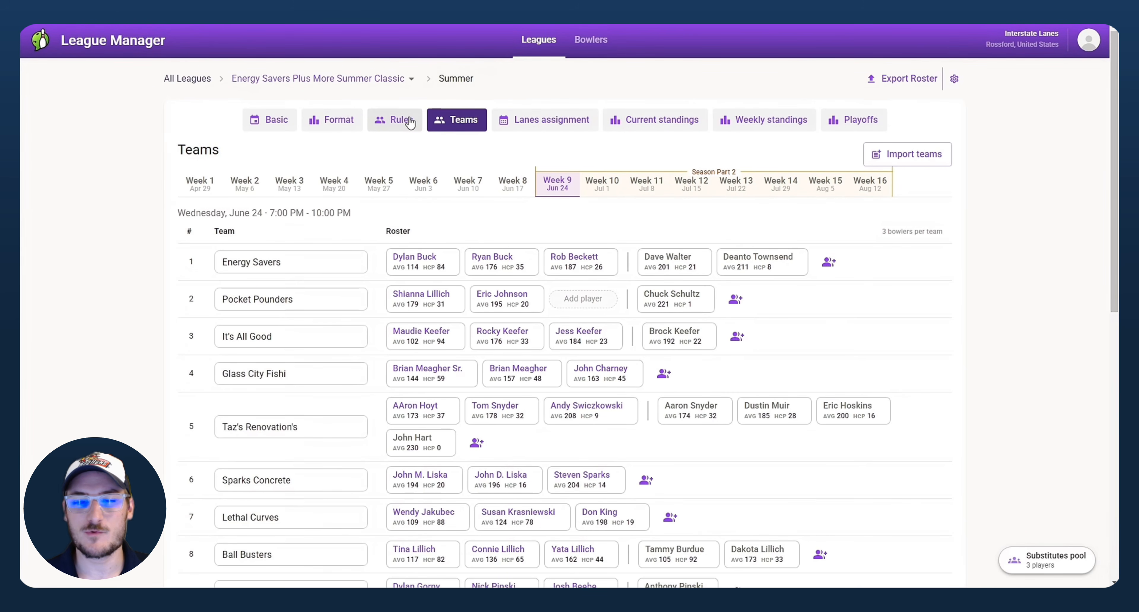
Step: Show the Week 9 weekly standings and scroll down to the lane matchup game scores
click(779, 125)
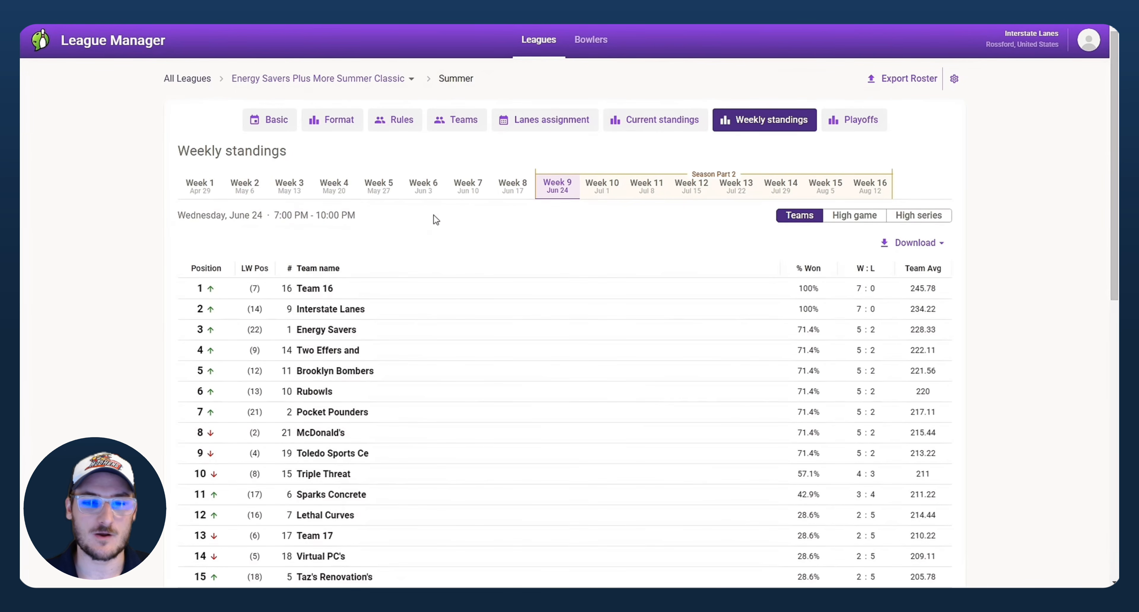
scroll(433, 216, down, 3)
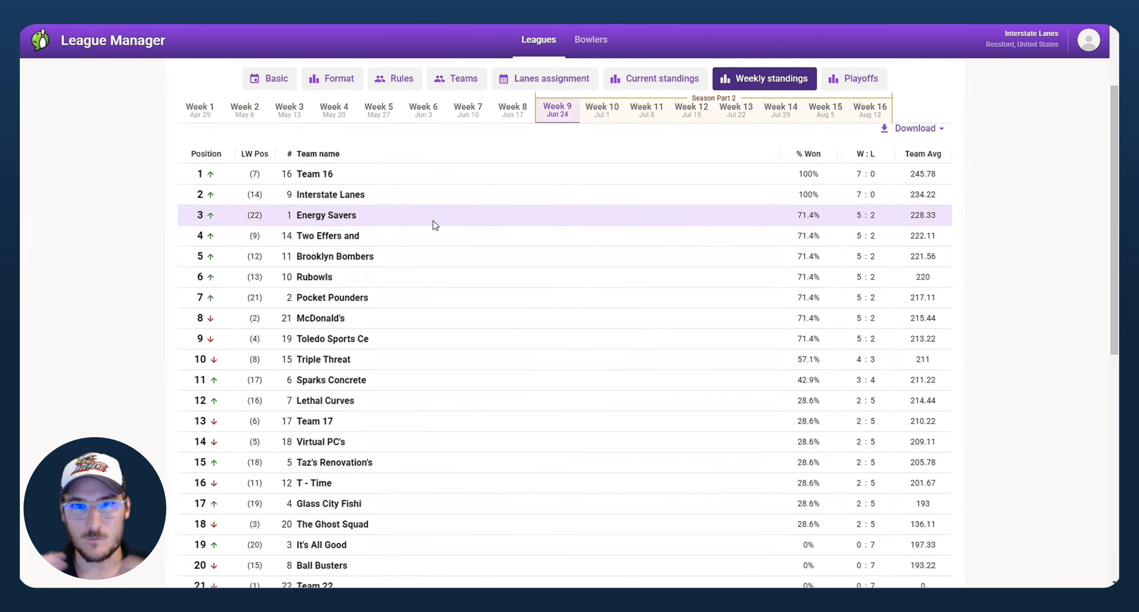
scroll(433, 221, down, 10)
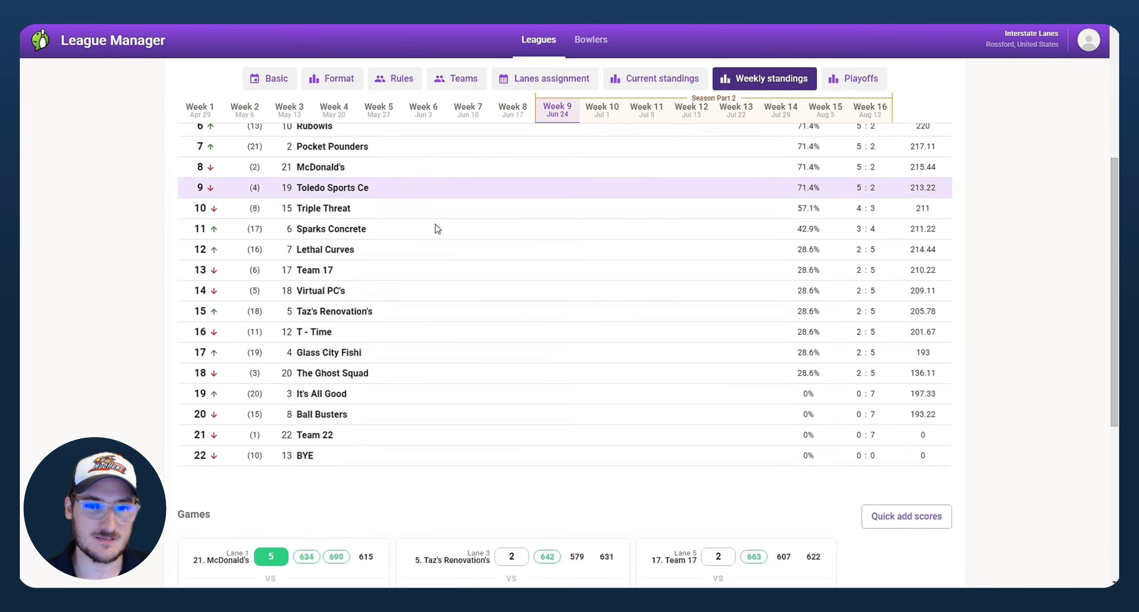
scroll(436, 224, down, 2)
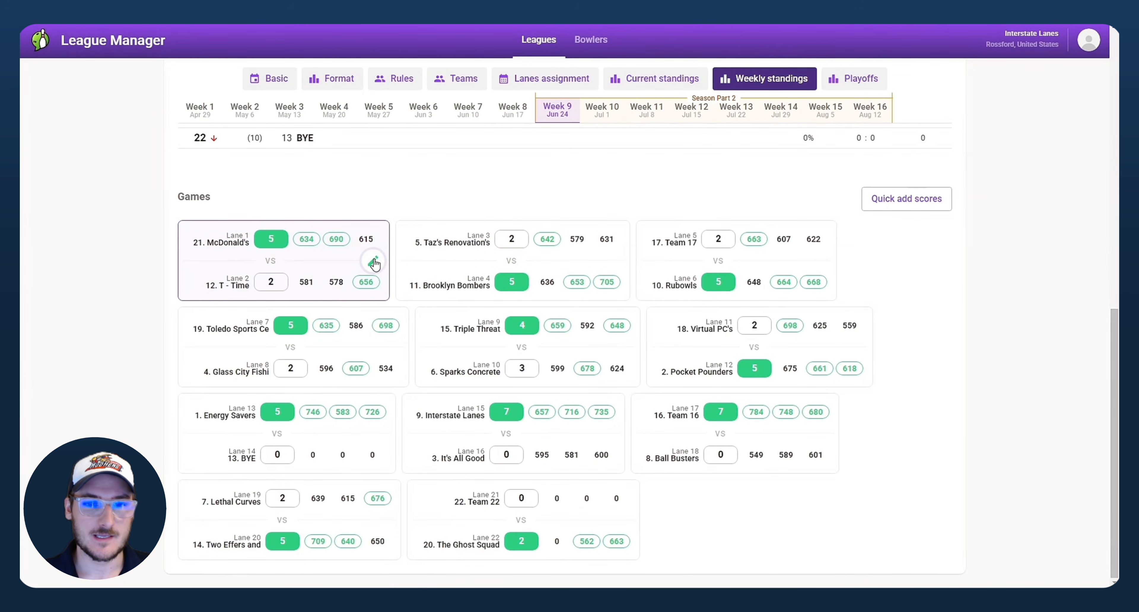
Step: Open the Week 9 McDonald's vs T - Time scoresheet
click(375, 262)
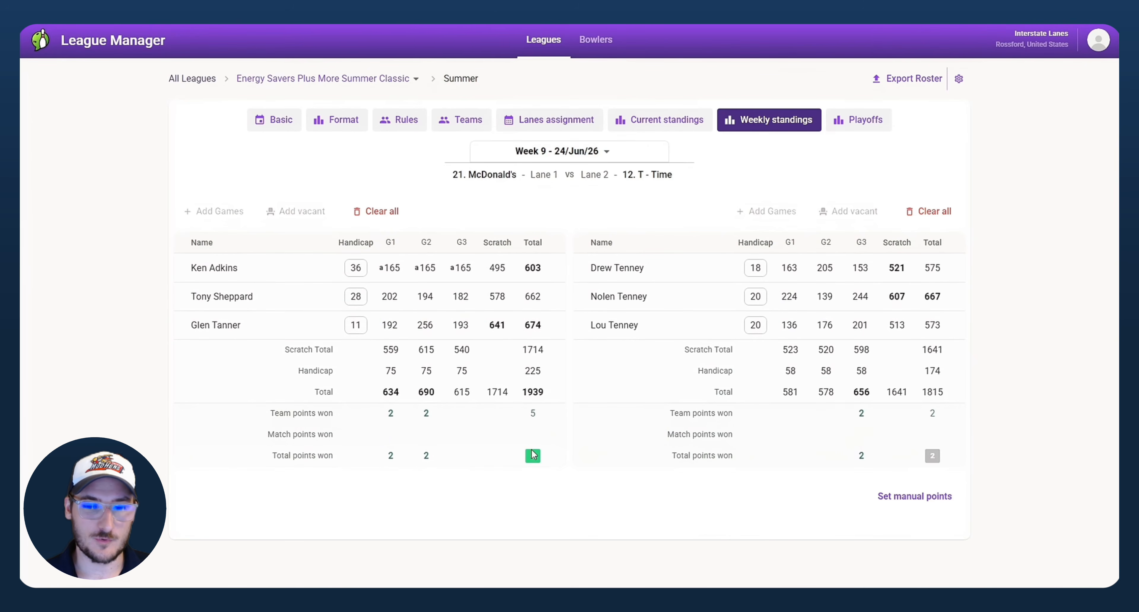
drag(943, 456, 927, 455)
drag(945, 393, 919, 392)
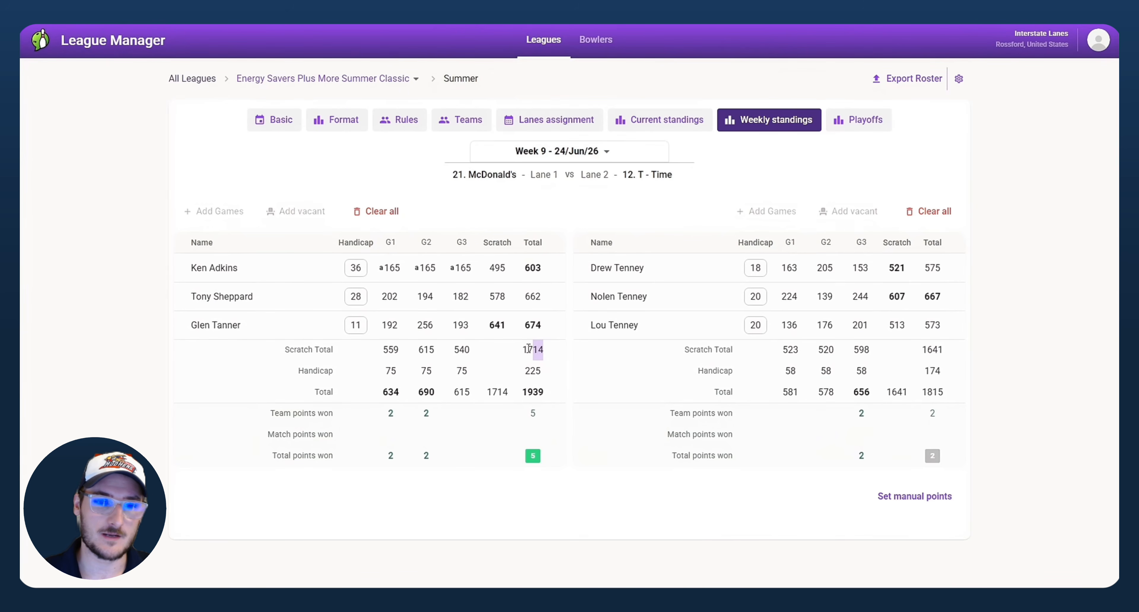
Step: Drag a McDonald's bowler's row above the one before it, then back into place
mouse_move(182, 297)
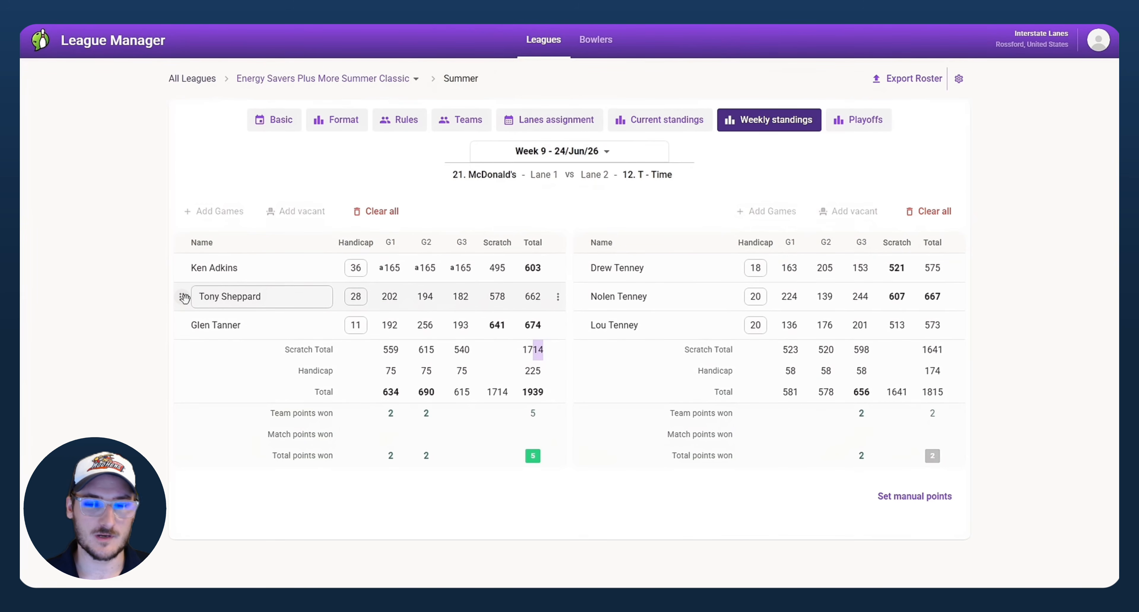
drag(184, 298, 182, 265)
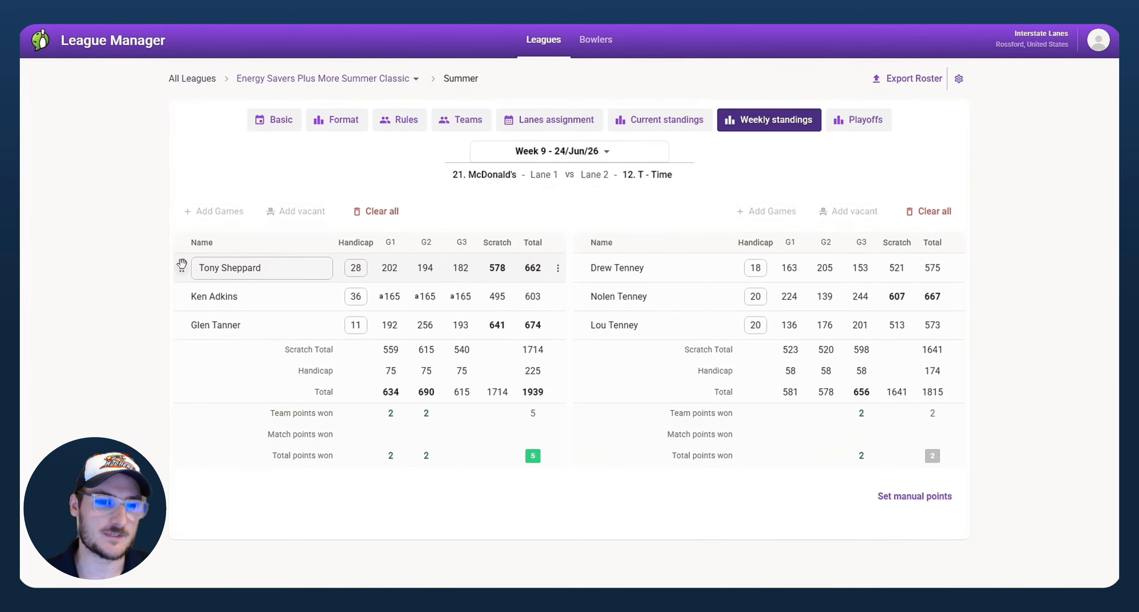
drag(182, 268, 177, 294)
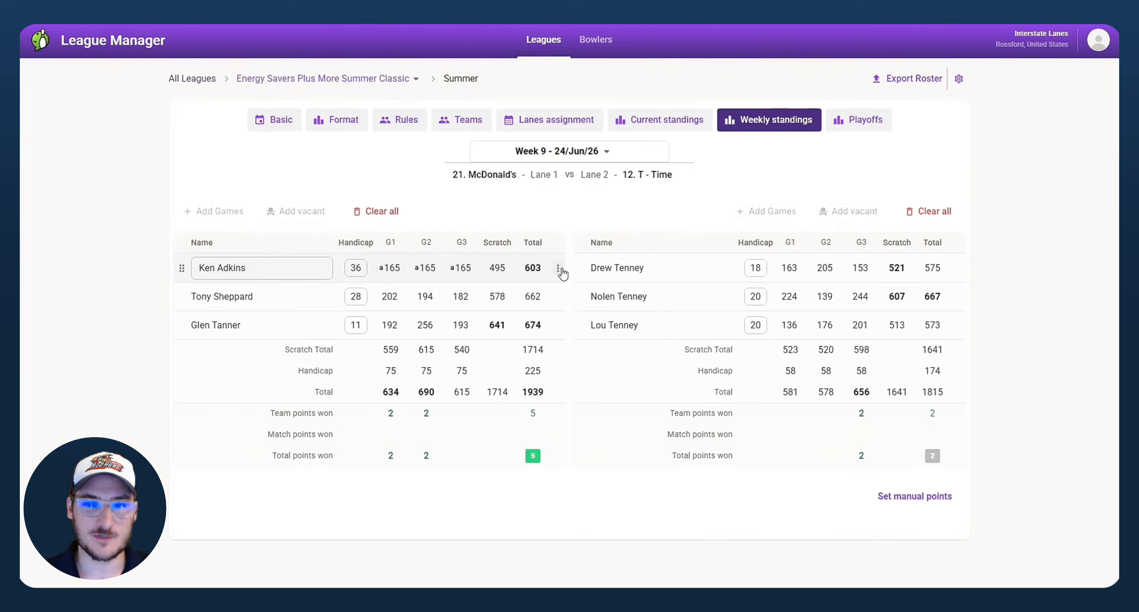
click(559, 268)
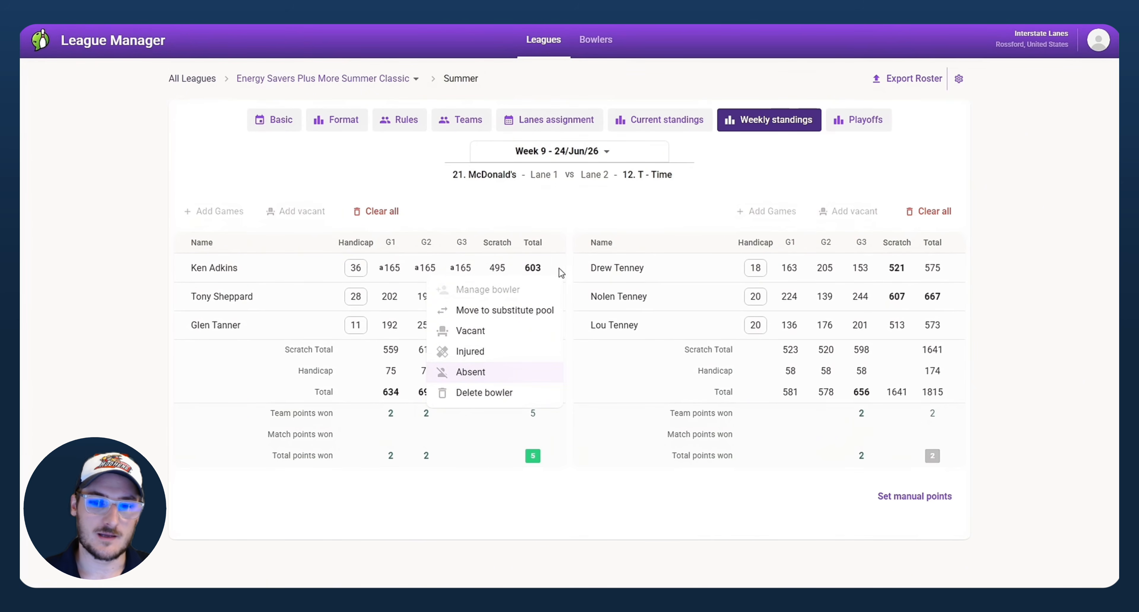
click(509, 371)
click(558, 268)
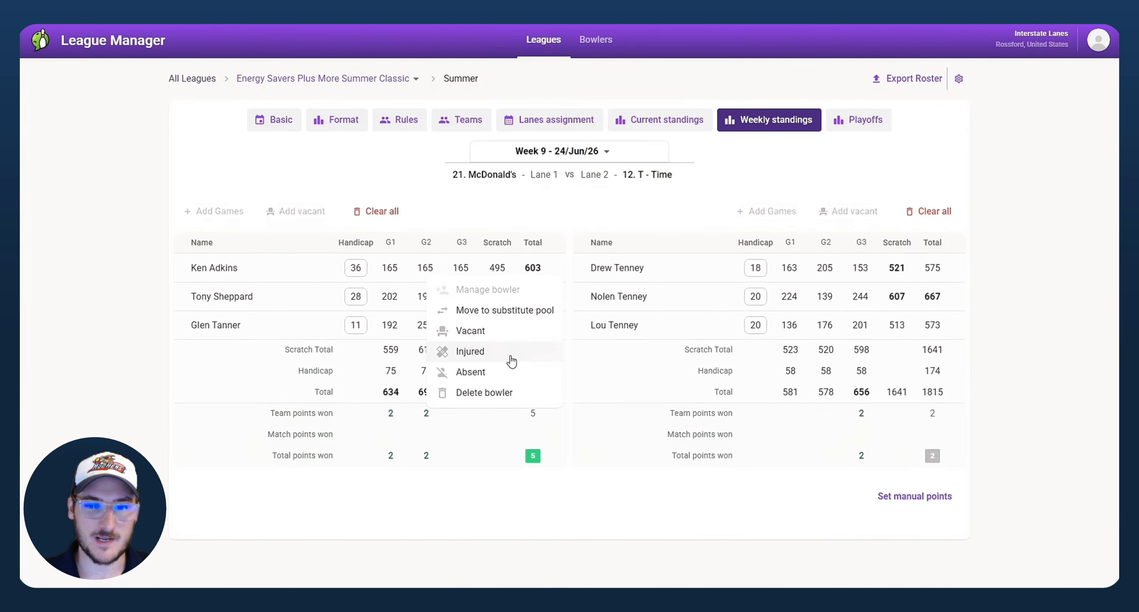
click(535, 350)
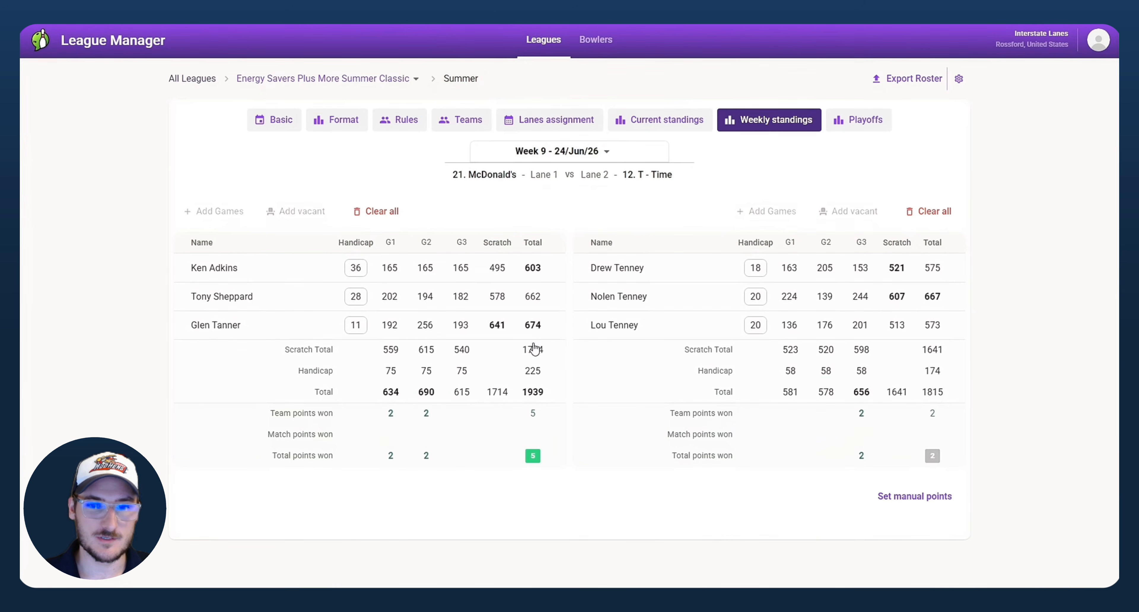
click(558, 267)
click(483, 372)
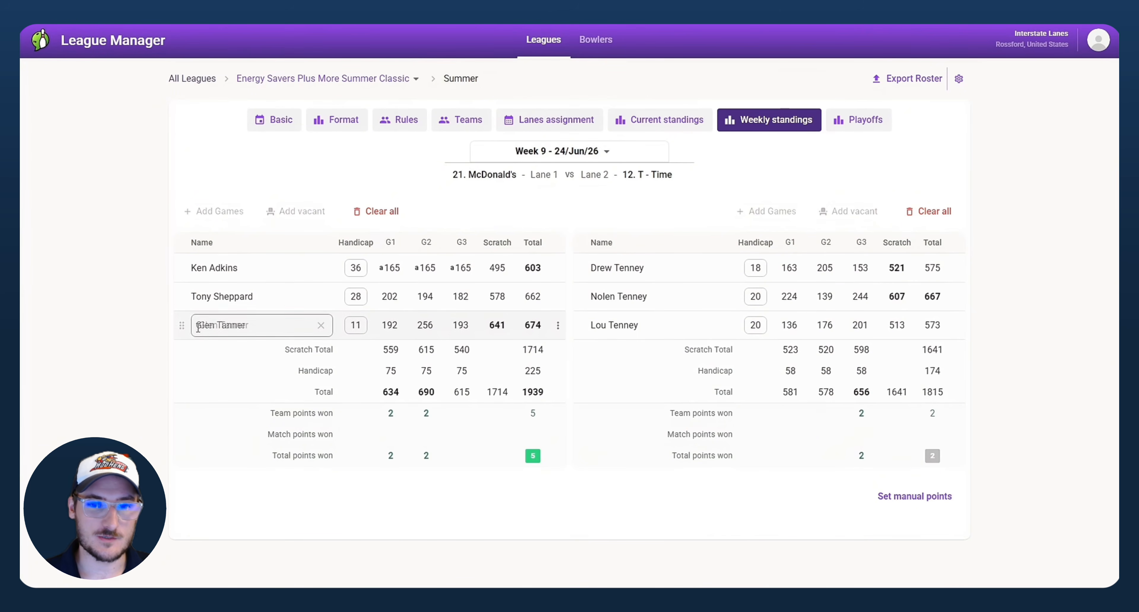
click(405, 328)
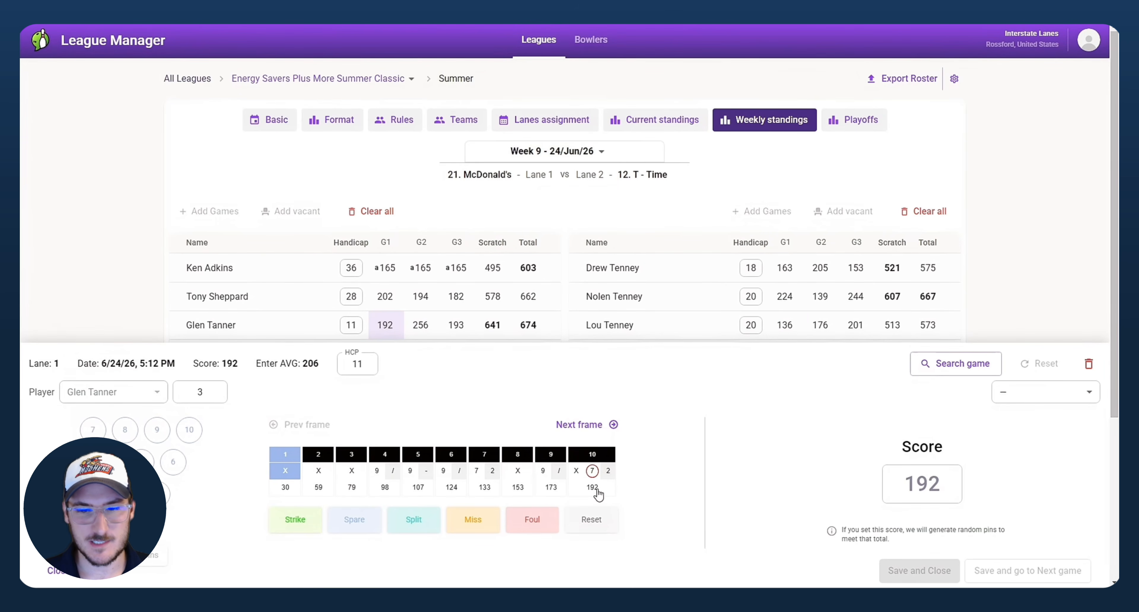
click(595, 474)
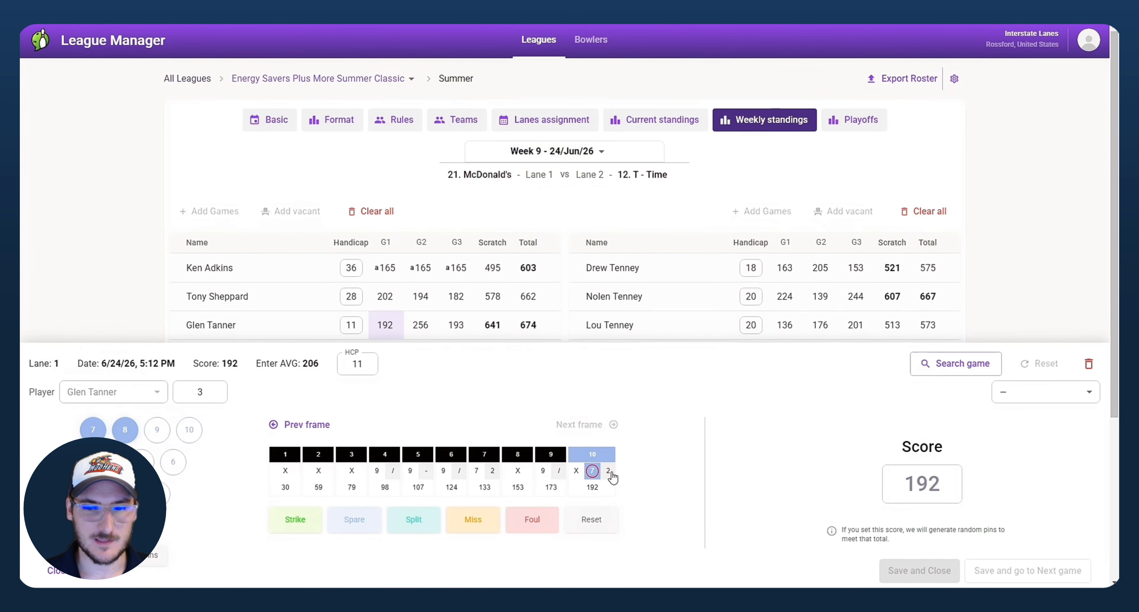
click(578, 473)
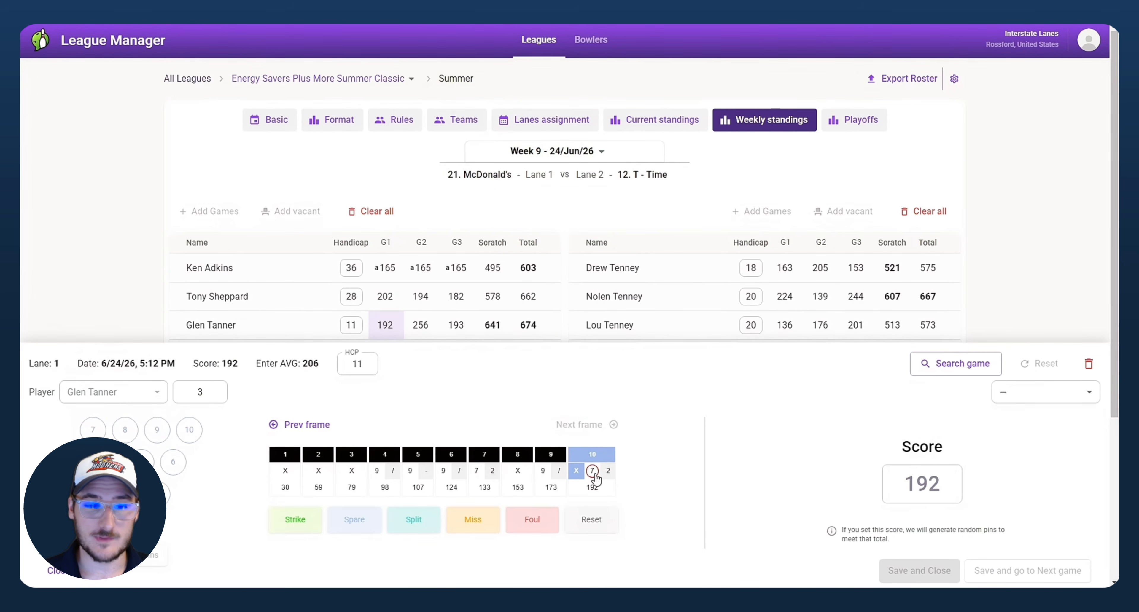
double_click(938, 478)
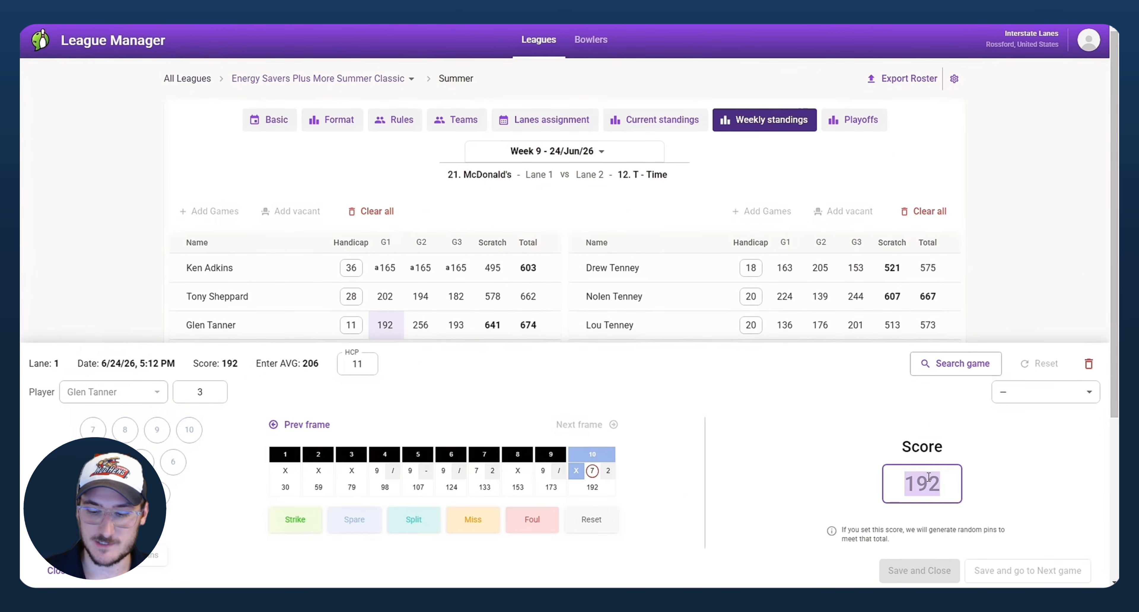
text(193)
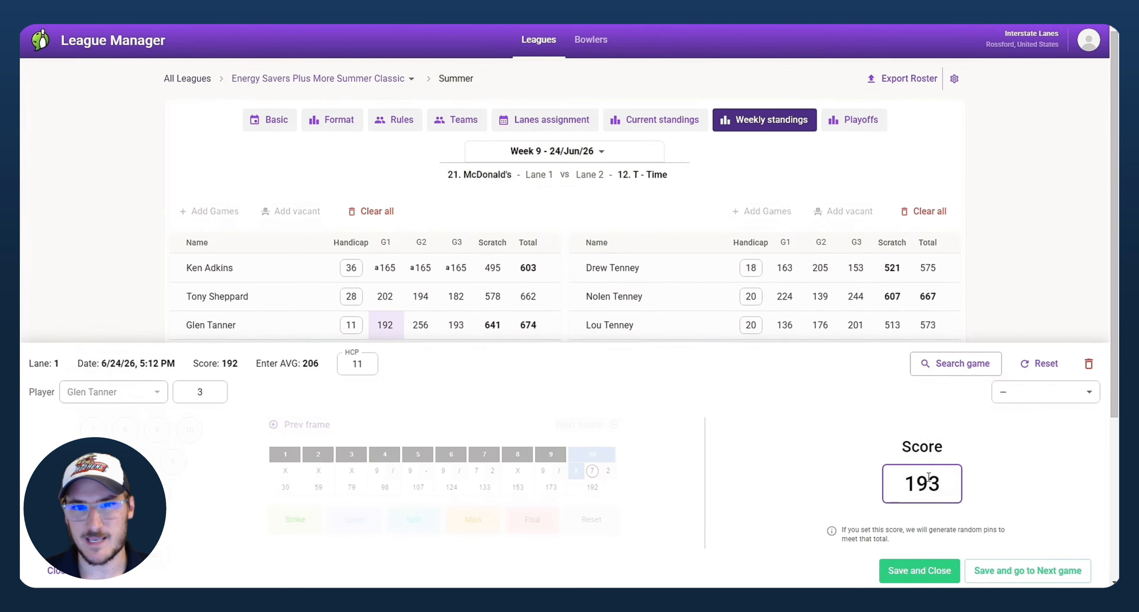
click(940, 576)
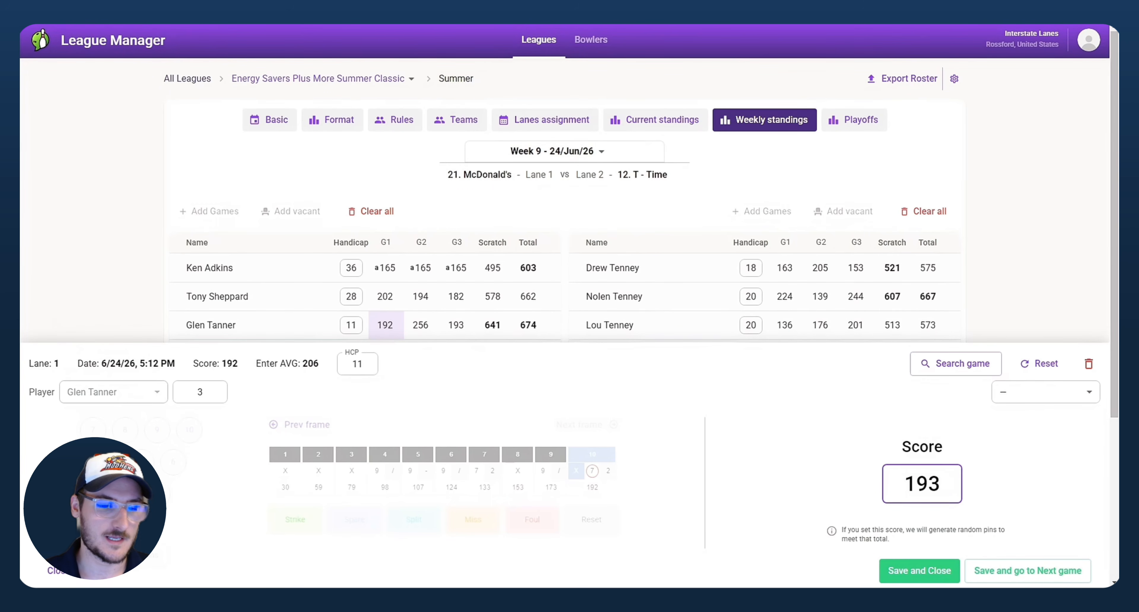
click(919, 571)
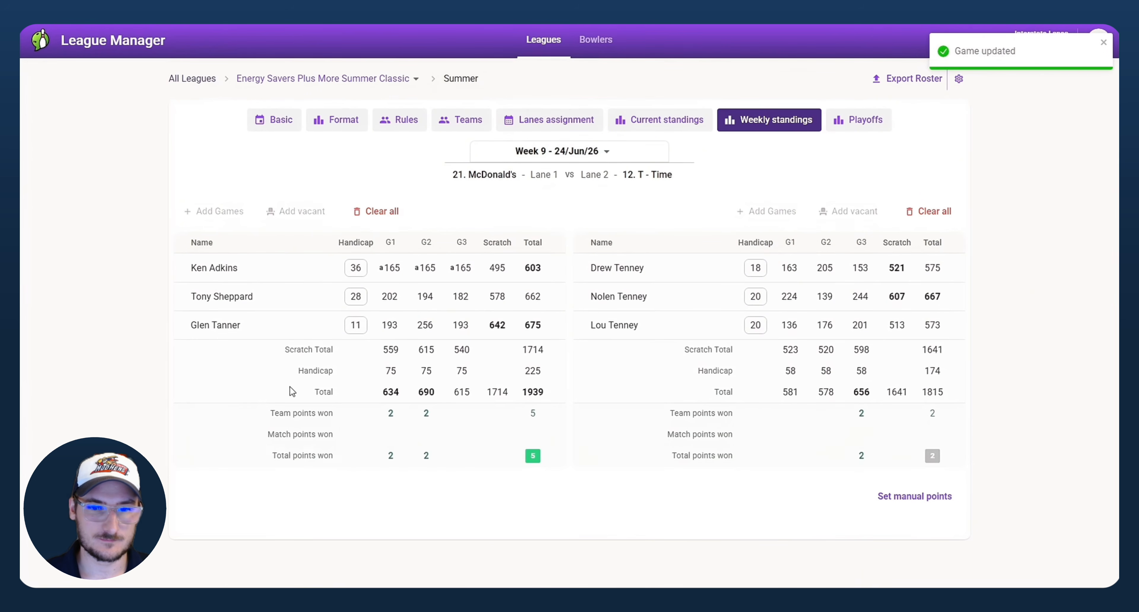
click(391, 325)
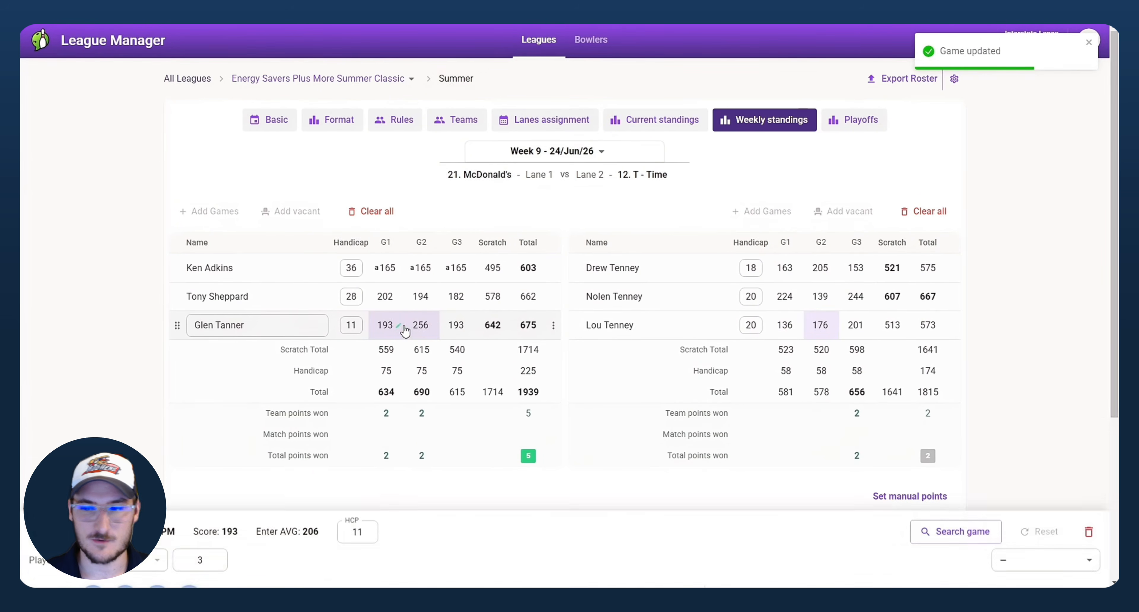
click(946, 483)
text(192)
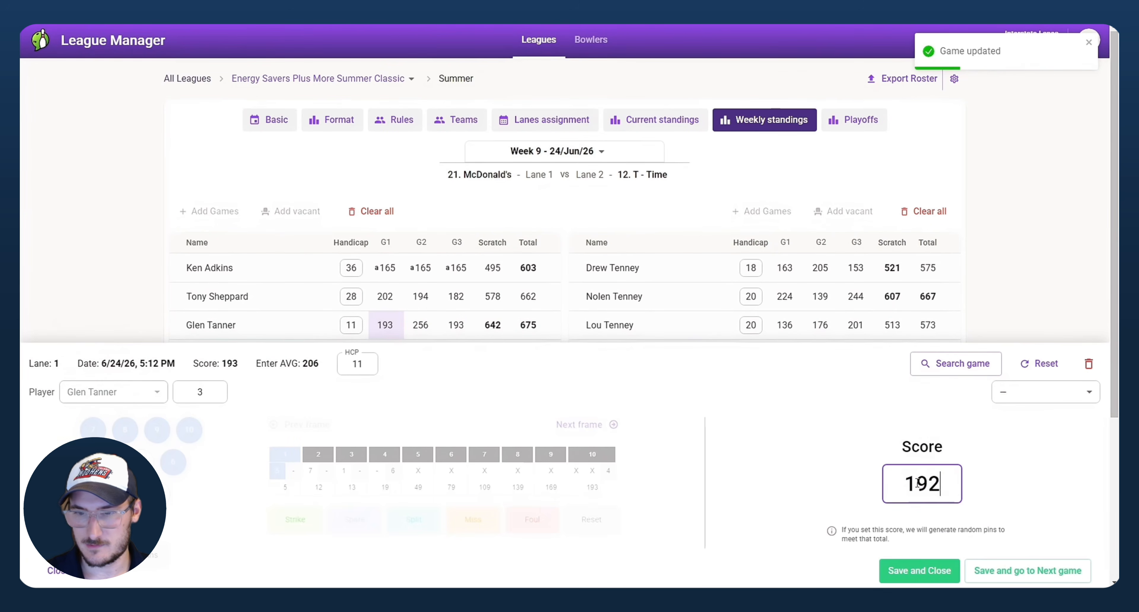
click(946, 570)
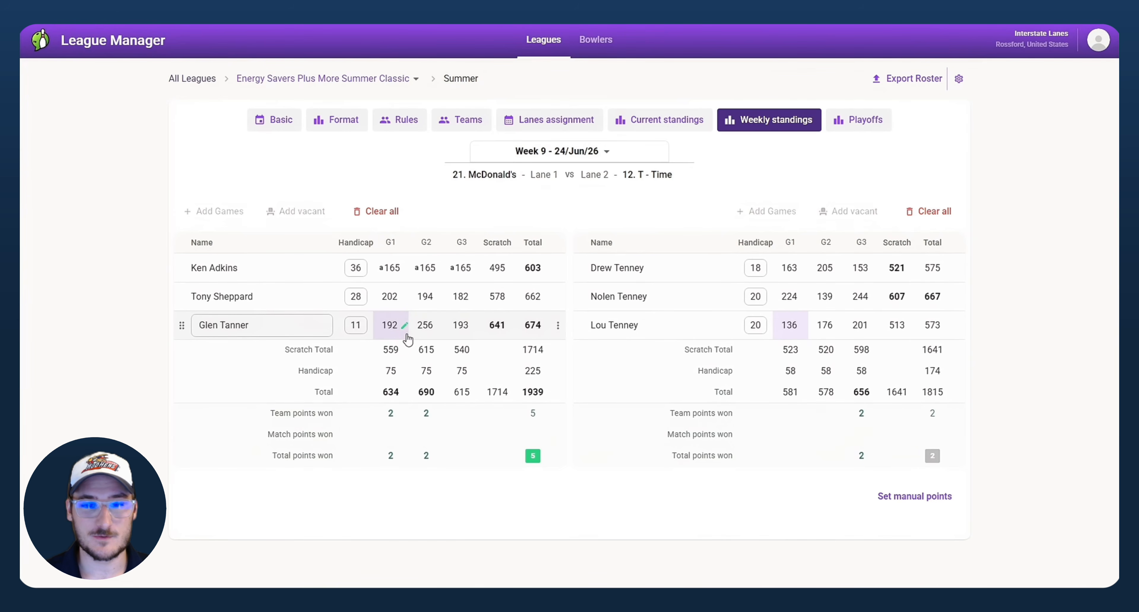
Step: Delete the third McDonald's bowler's 256 second game and confirm the deletion
click(421, 325)
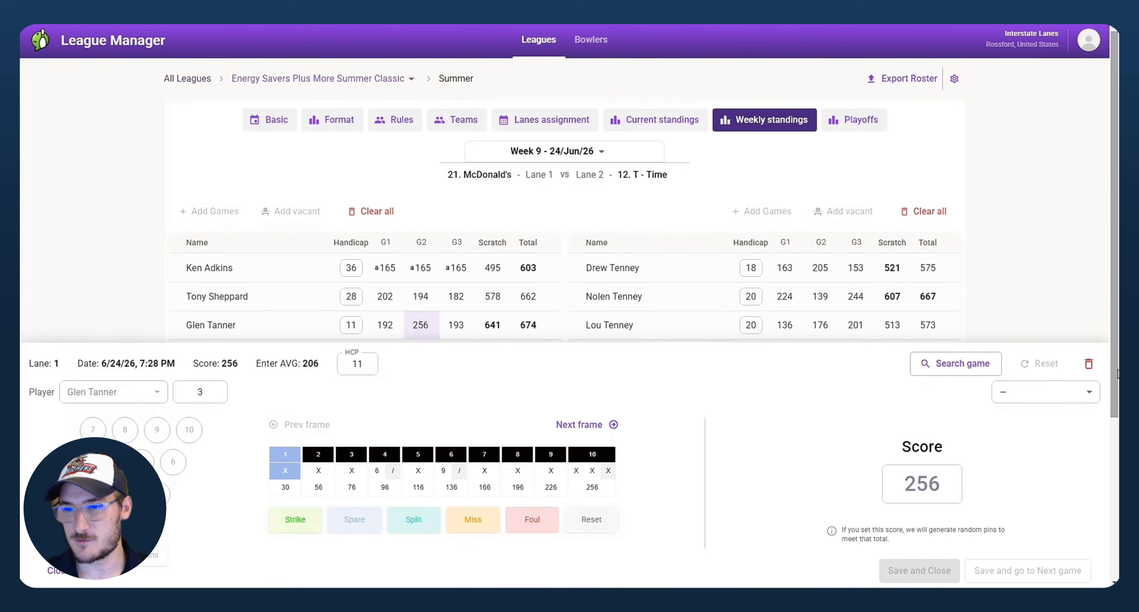
click(1089, 364)
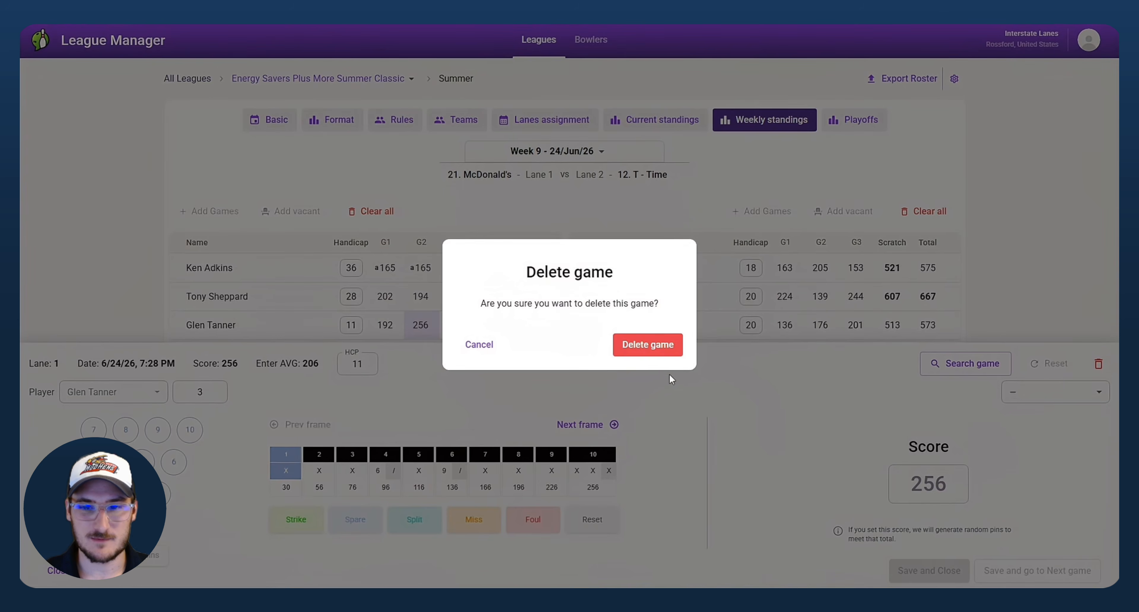
click(648, 345)
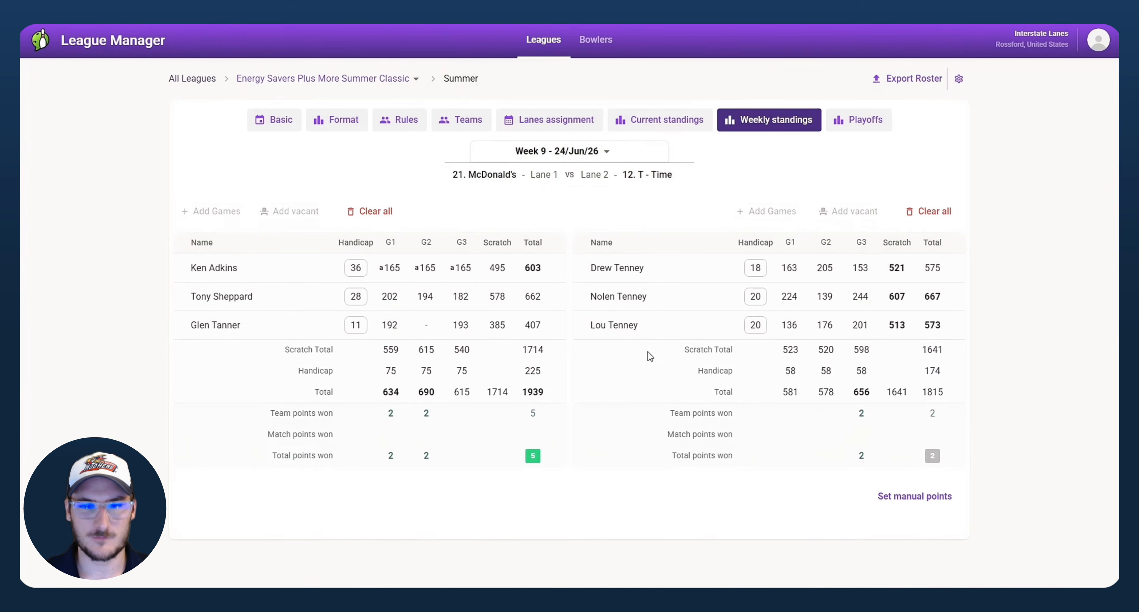
Step: Open the saved-game picker for the empty second slot and clear its lane and team filters
click(427, 326)
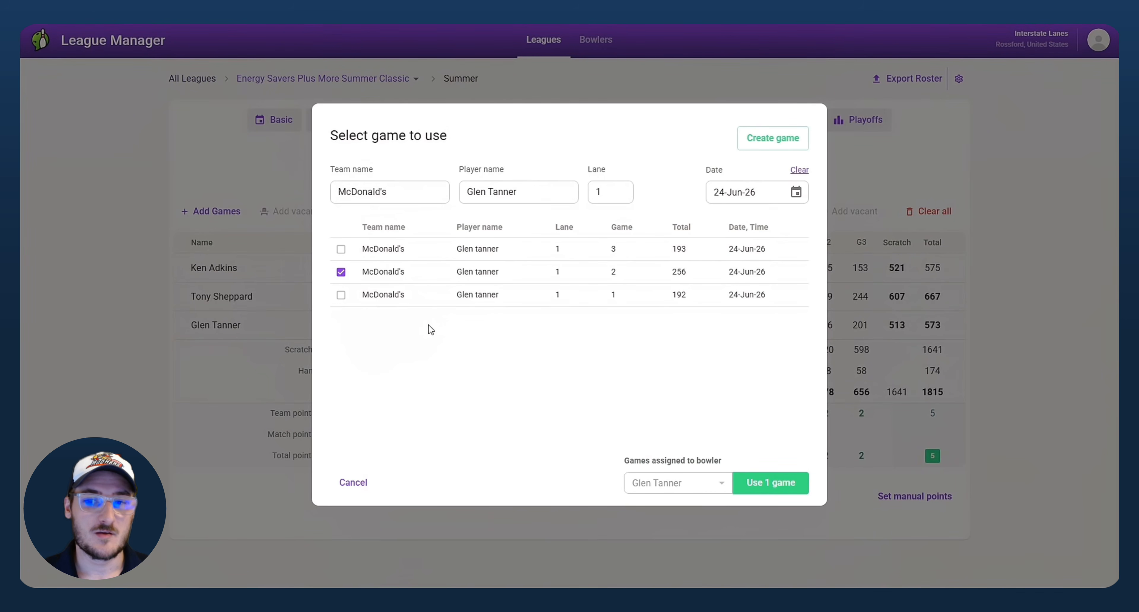
drag(375, 172, 336, 173)
click(387, 191)
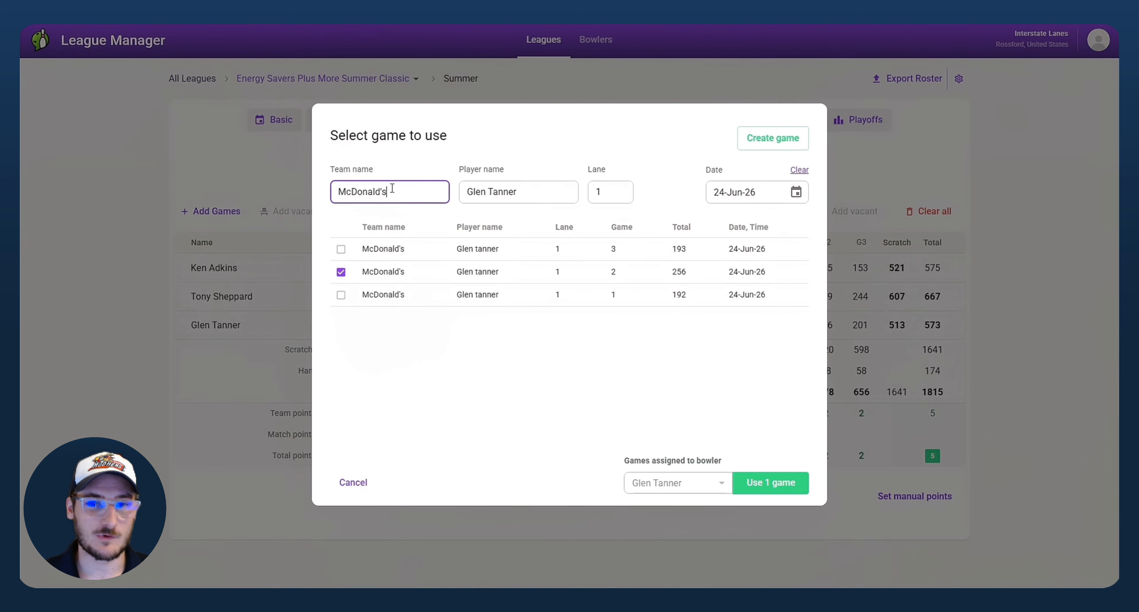
drag(396, 191, 326, 191)
drag(531, 192, 426, 191)
drag(621, 196, 573, 196)
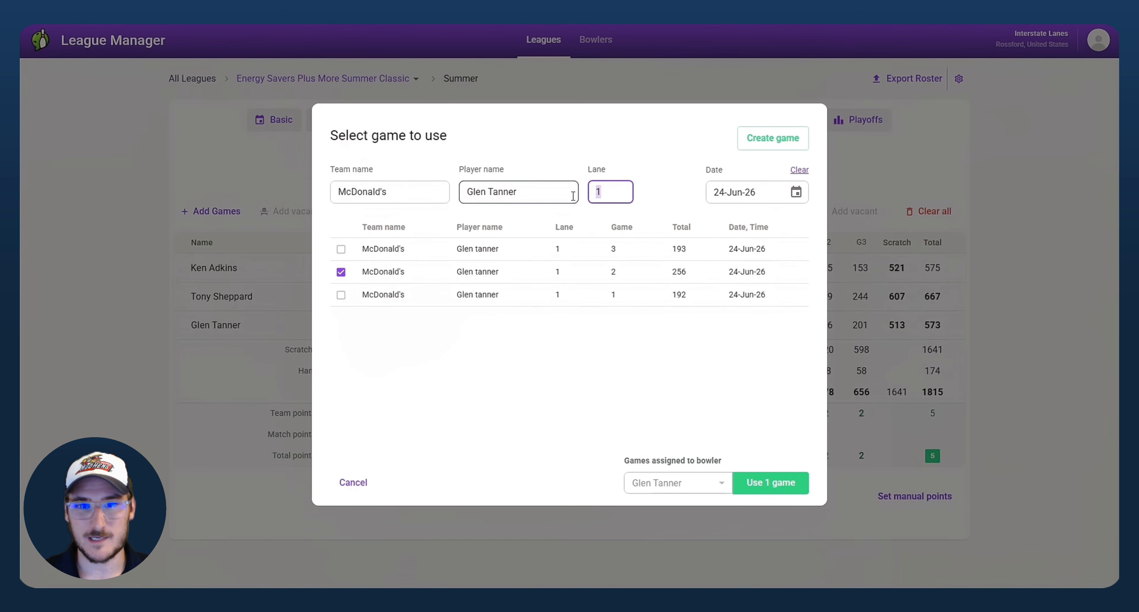
key(BackSpace)
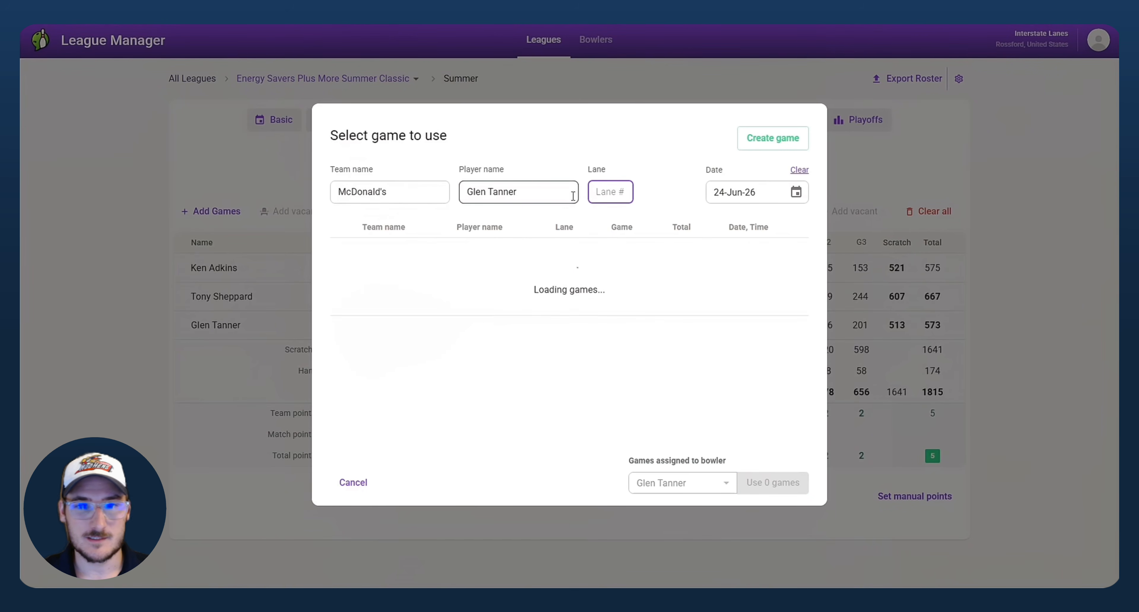
drag(438, 194, 213, 184)
key(BackSpace)
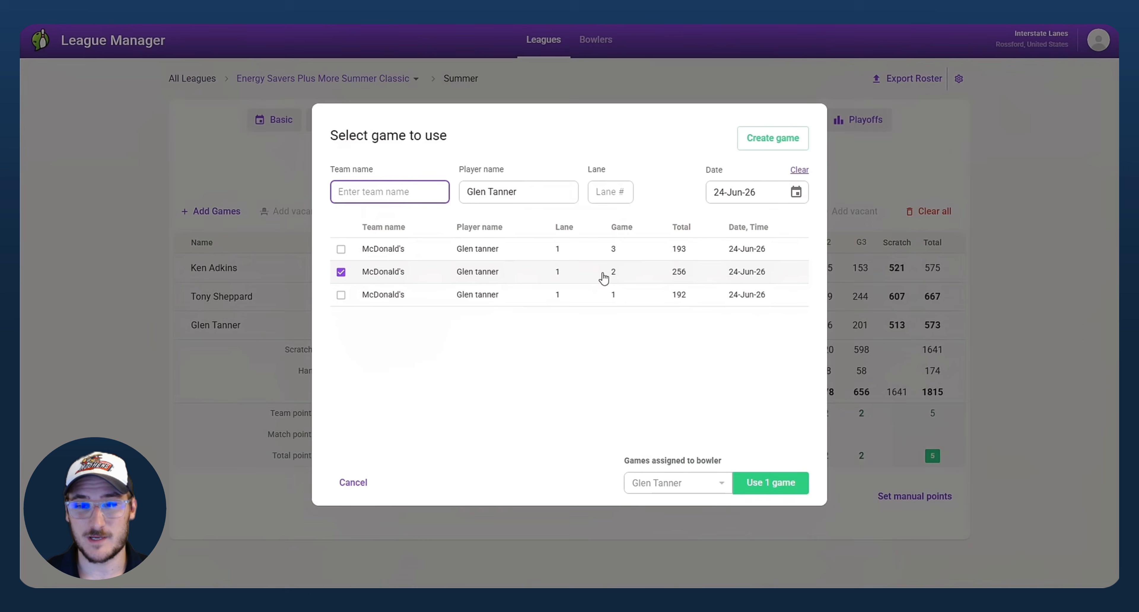
Step: Select the 256 game 2 row and use it for the bowler's second game
drag(687, 275, 670, 276)
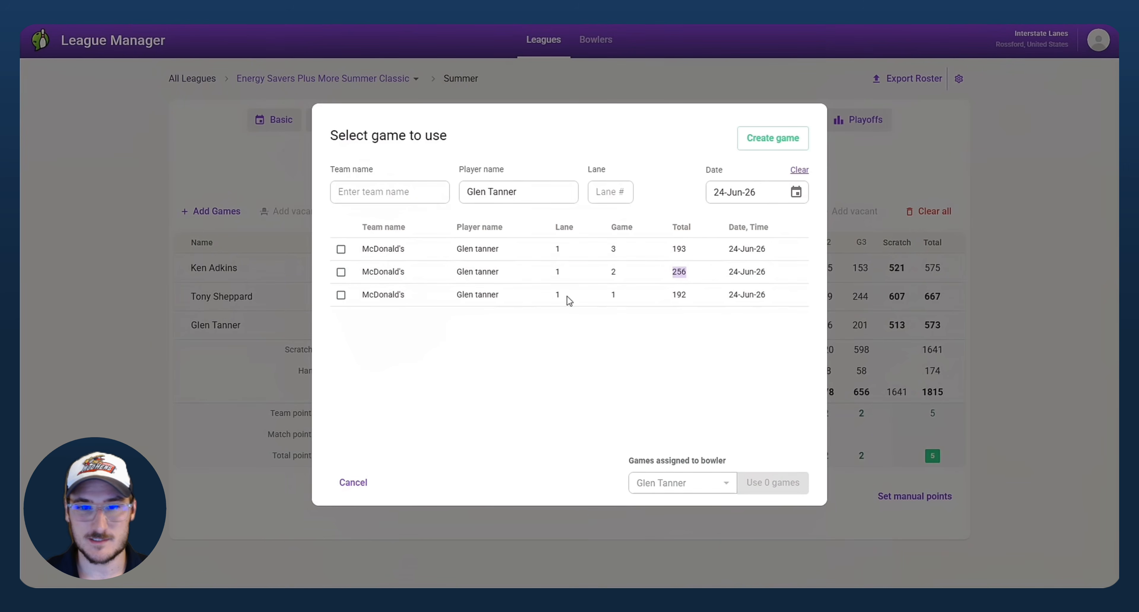
click(340, 273)
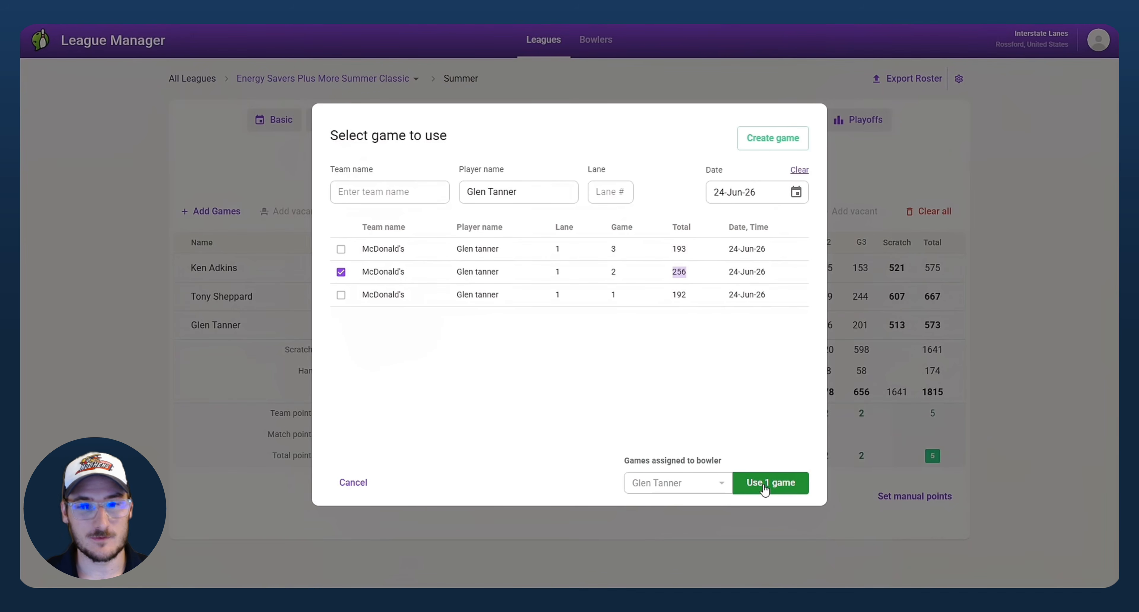
click(775, 486)
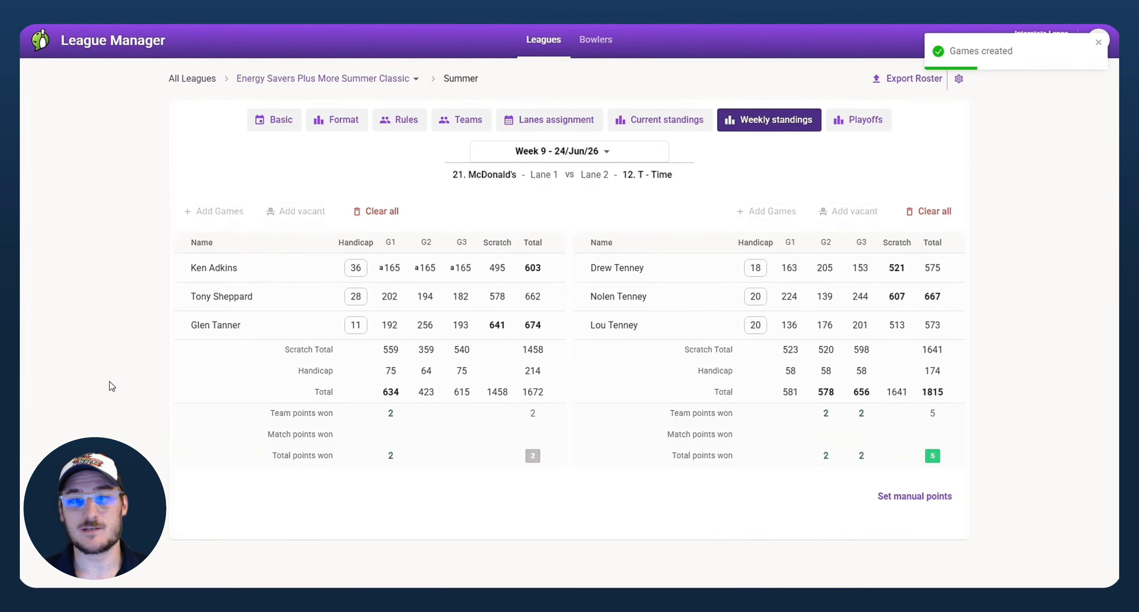
Step: Change the third McDonald's bowler's handicap from 11 to 12
click(357, 325)
text(12)
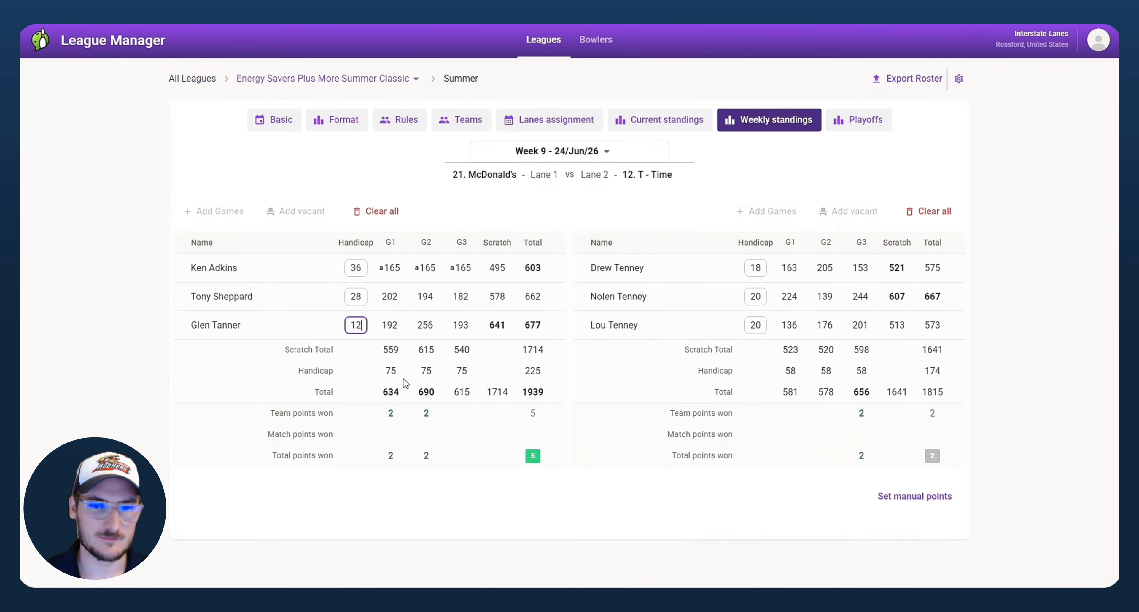
click(116, 311)
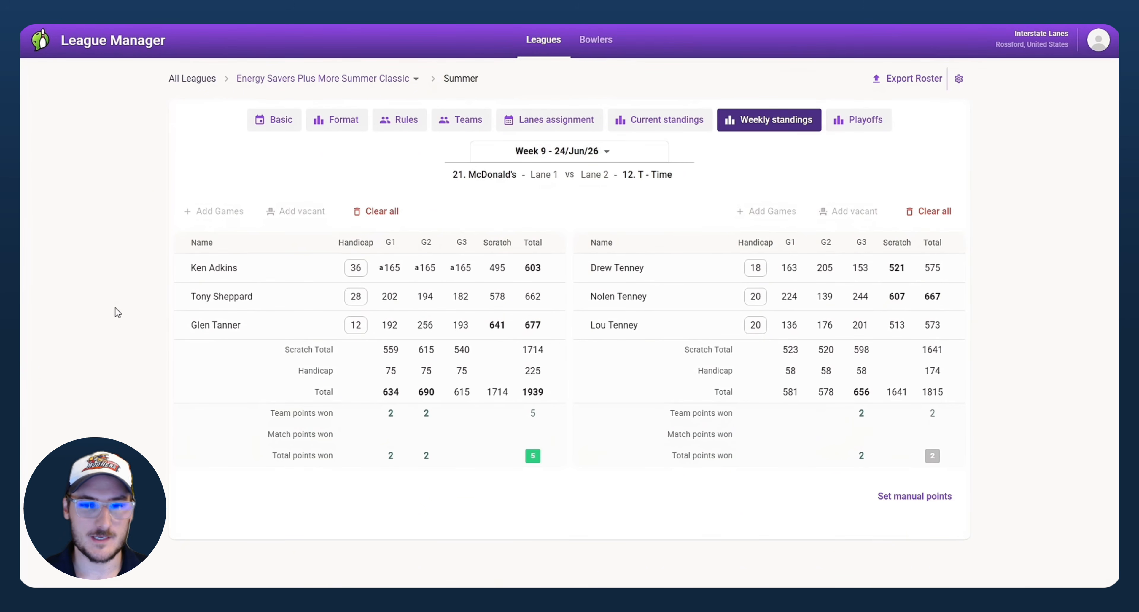
Step: Restore the handicap to 11, bringing his handicapped series back to 674
click(364, 331)
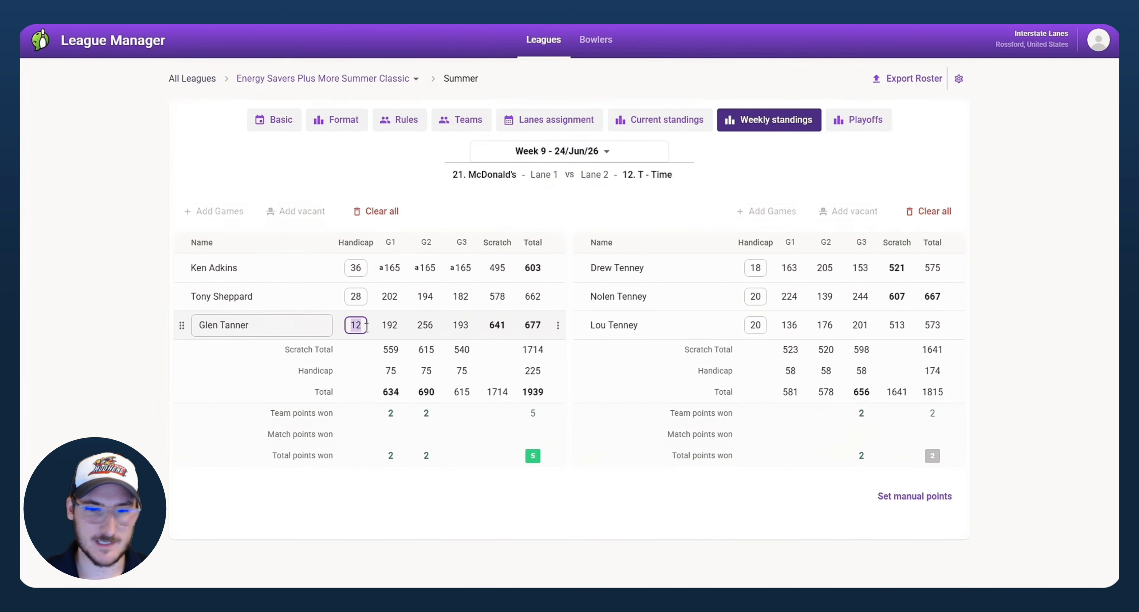
text(11)
click(109, 304)
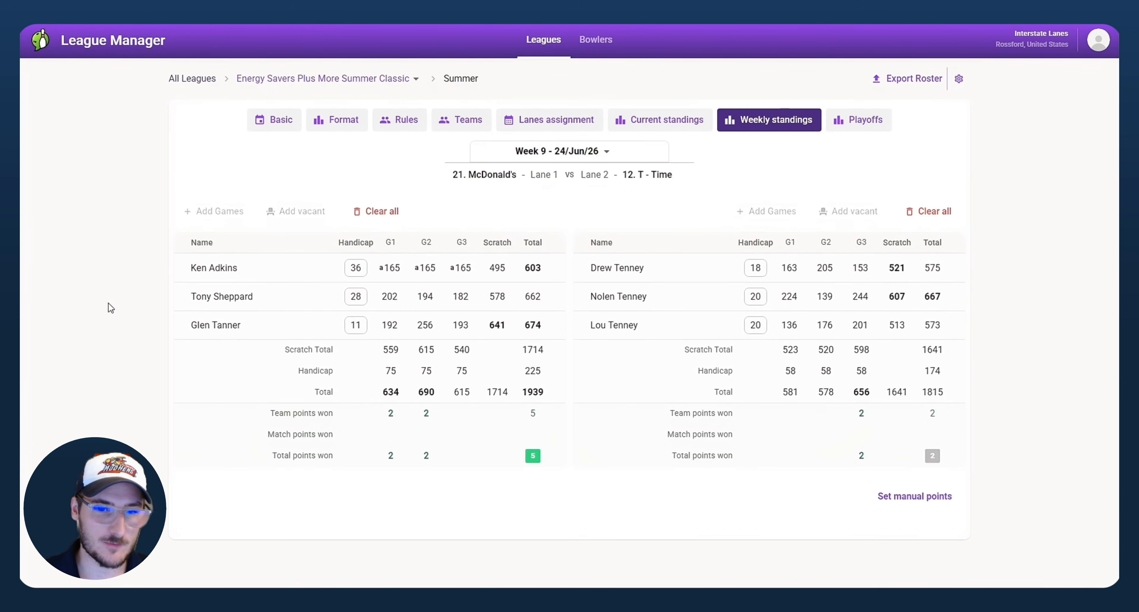
Step: Delete the third bowler from McDonald's week 9 lineup, confirming removal of his games
right_click(560, 338)
click(489, 450)
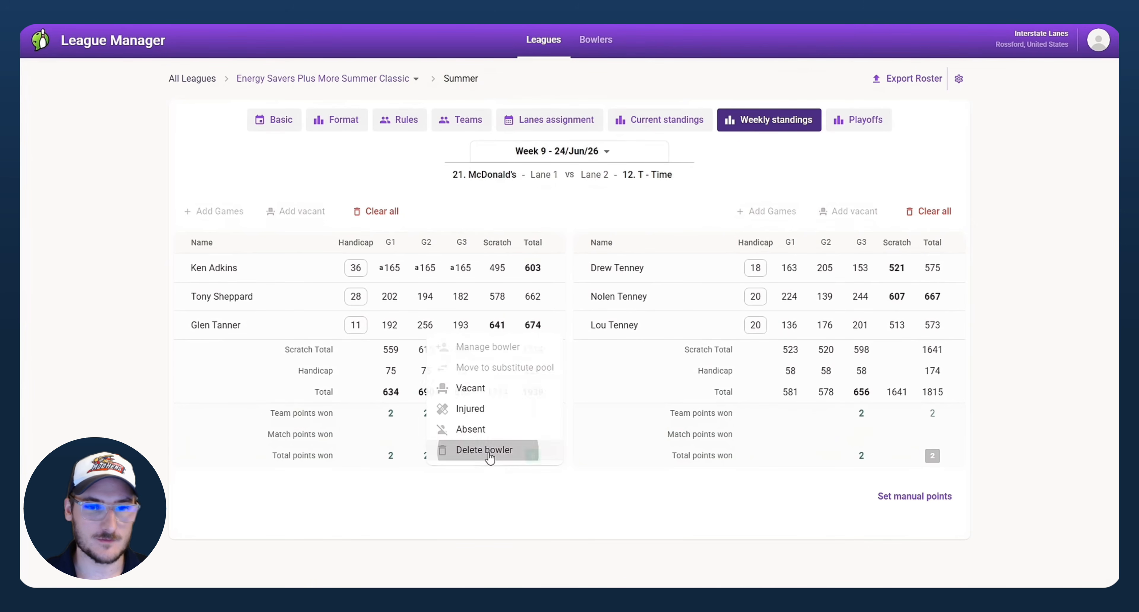
click(661, 348)
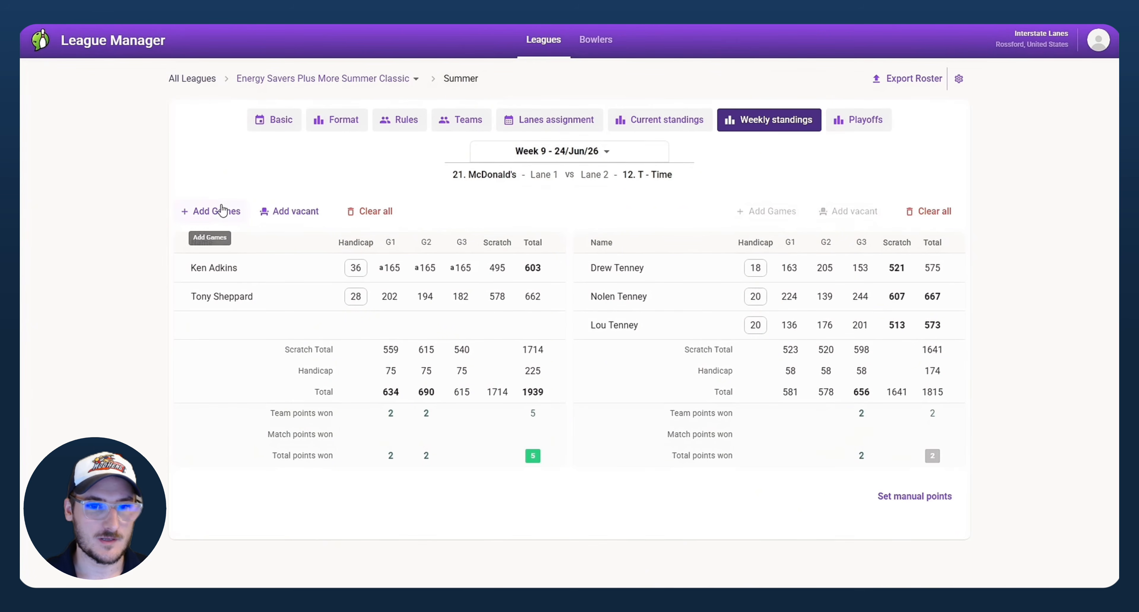
Step: Start adding games for the empty McDonald's slot with the date and lane filters cleared
click(216, 211)
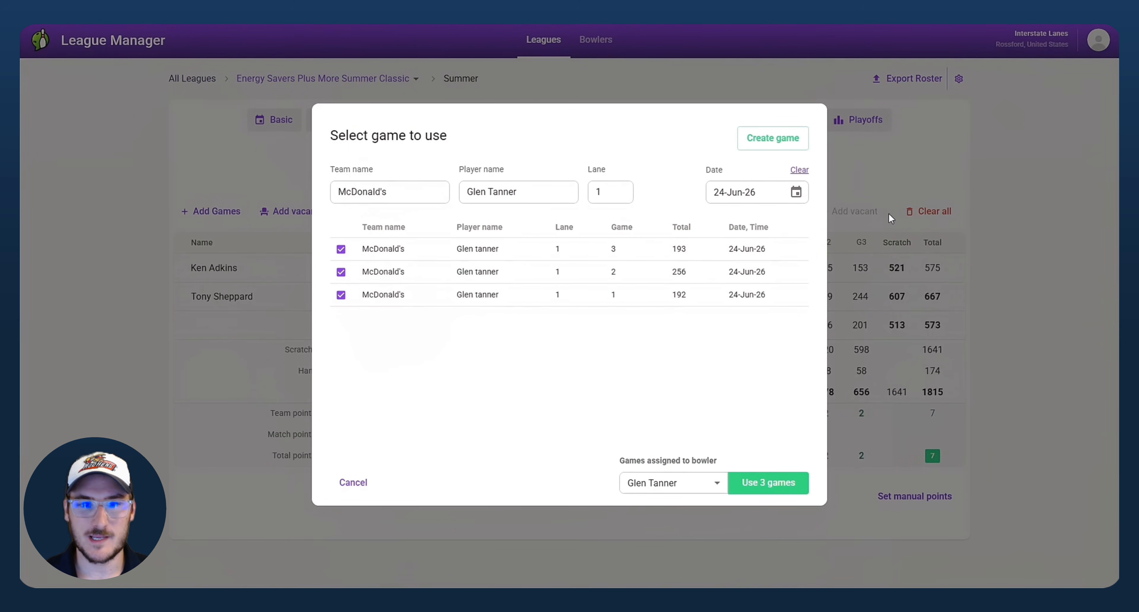
click(799, 172)
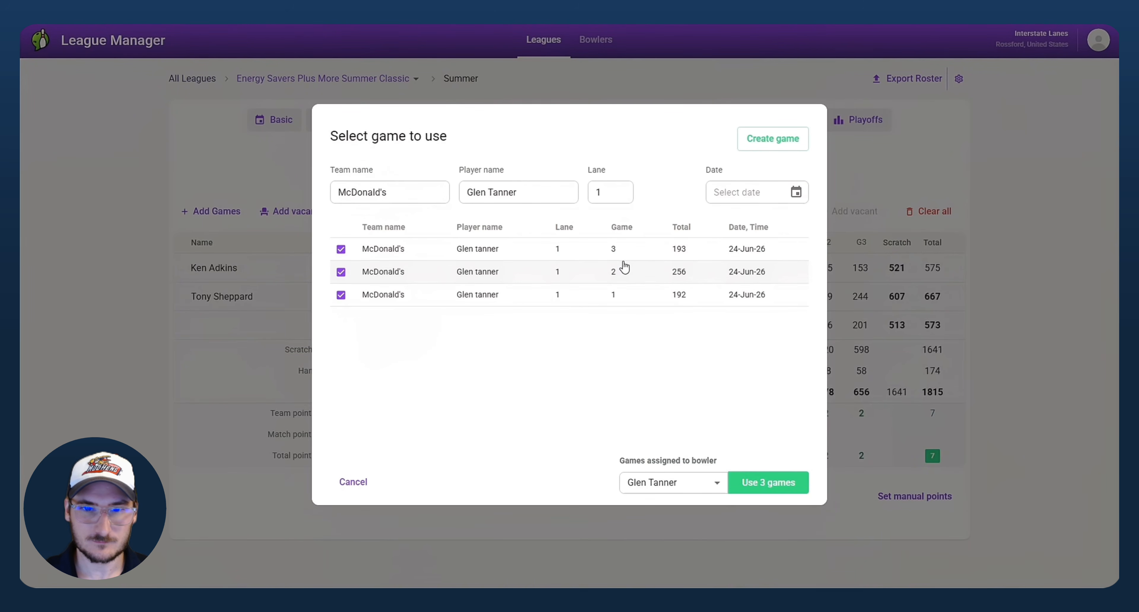
click(620, 194)
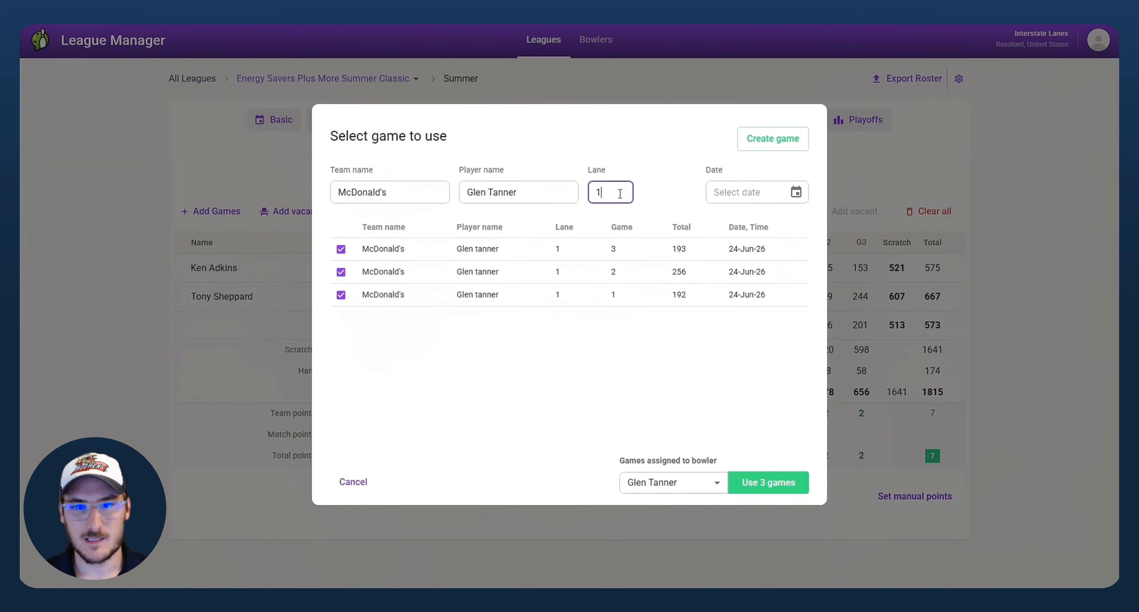
key(BackSpace)
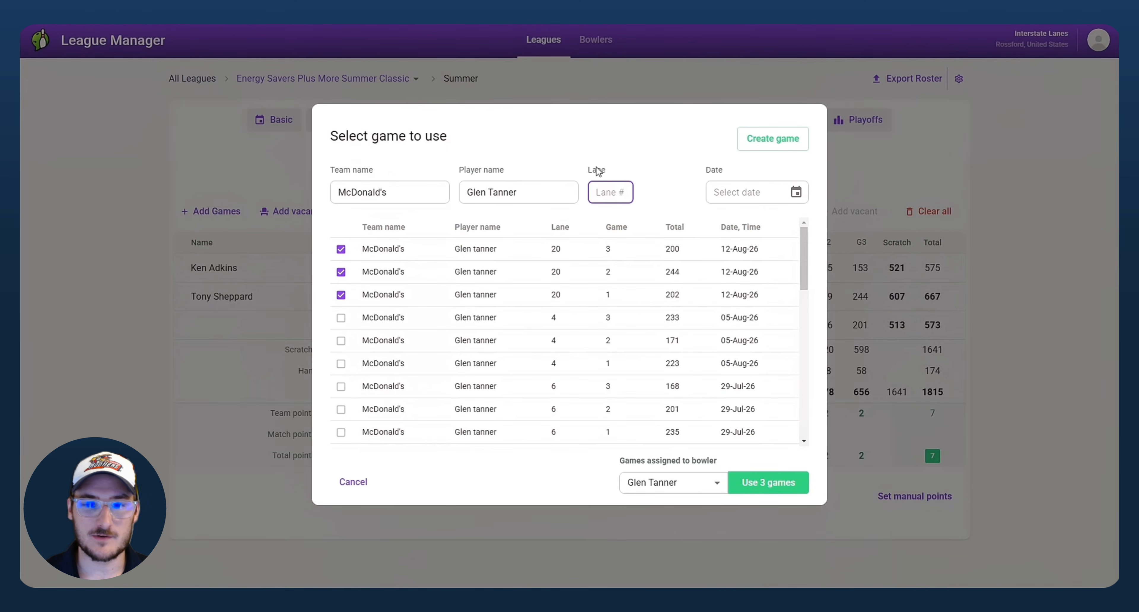
Step: Deselect the 12-Aug-26 games and choose the 05-Aug-26 games scoring 233, 171 and 223
drag(802, 241, 823, 228)
click(341, 295)
click(341, 272)
click(340, 249)
click(340, 318)
click(609, 373)
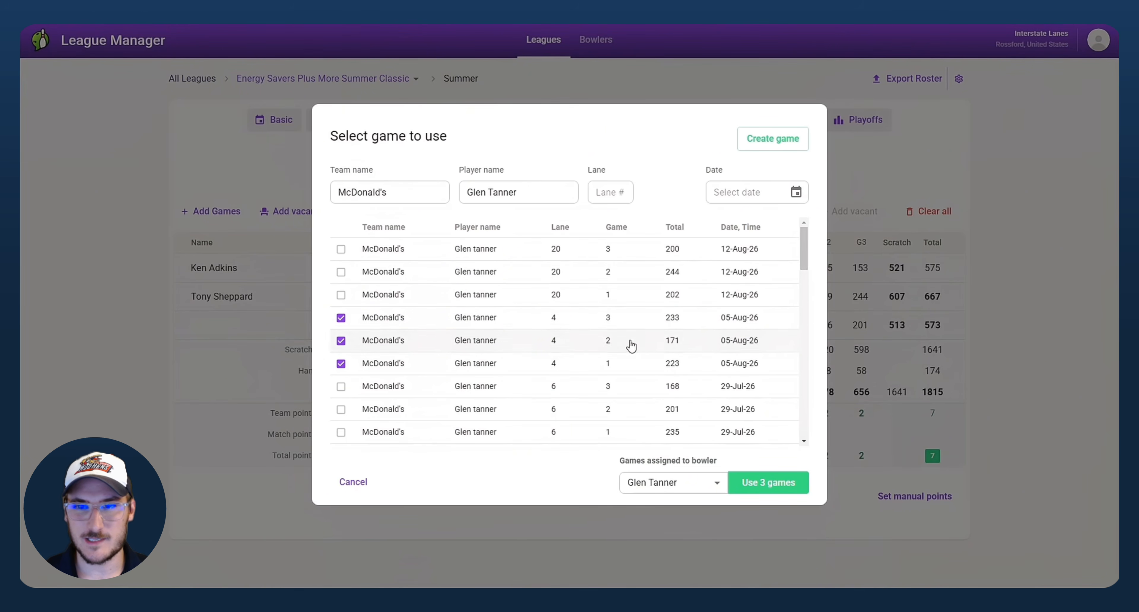
scroll(806, 259, down, 3)
scroll(806, 264, up, 3)
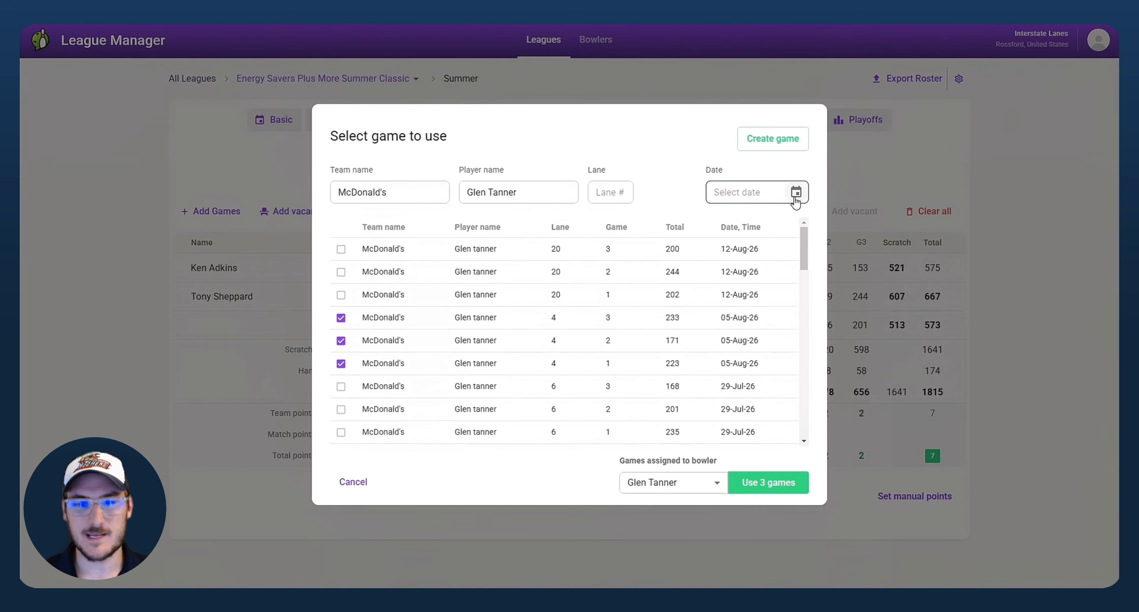
Step: Untick the three lane 4 games, clear the team filter and shorten the player filter to 'Glen'
click(341, 363)
click(340, 342)
click(341, 319)
drag(402, 193, 242, 185)
key(BackSpace)
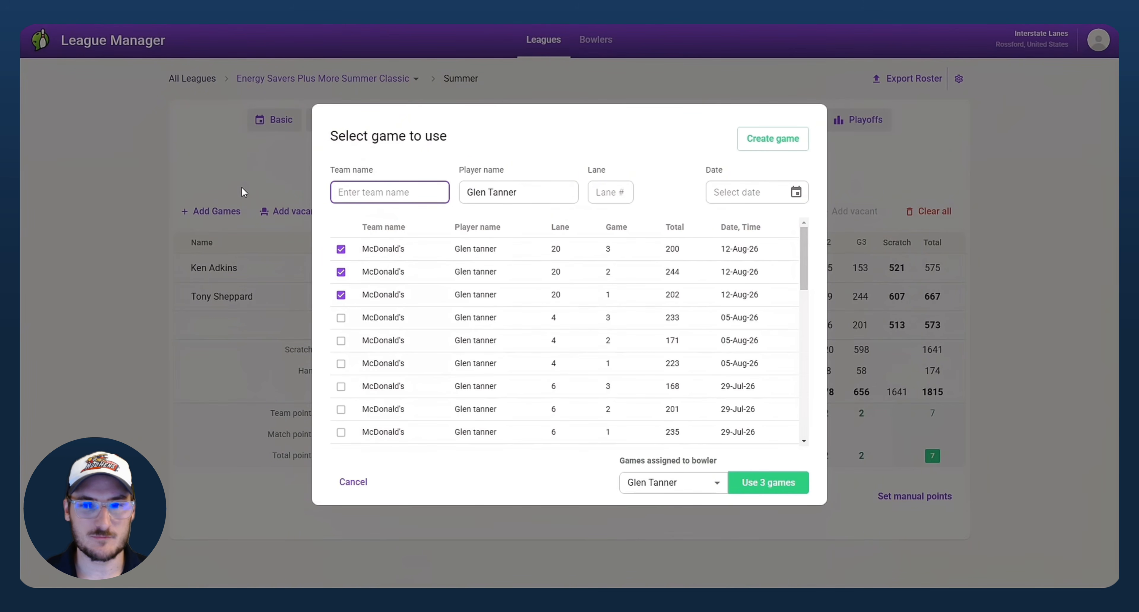
drag(529, 192, 487, 197)
key(BackSpace)
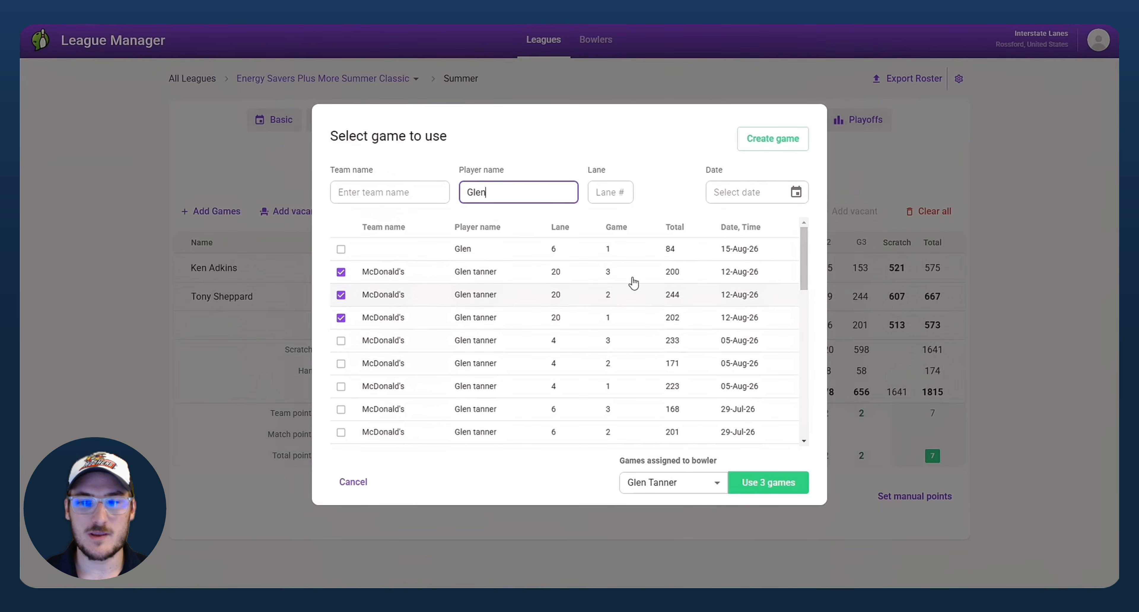
Step: Leave the date filter empty and untick the three 12-Aug-26 lane 20 games
click(796, 192)
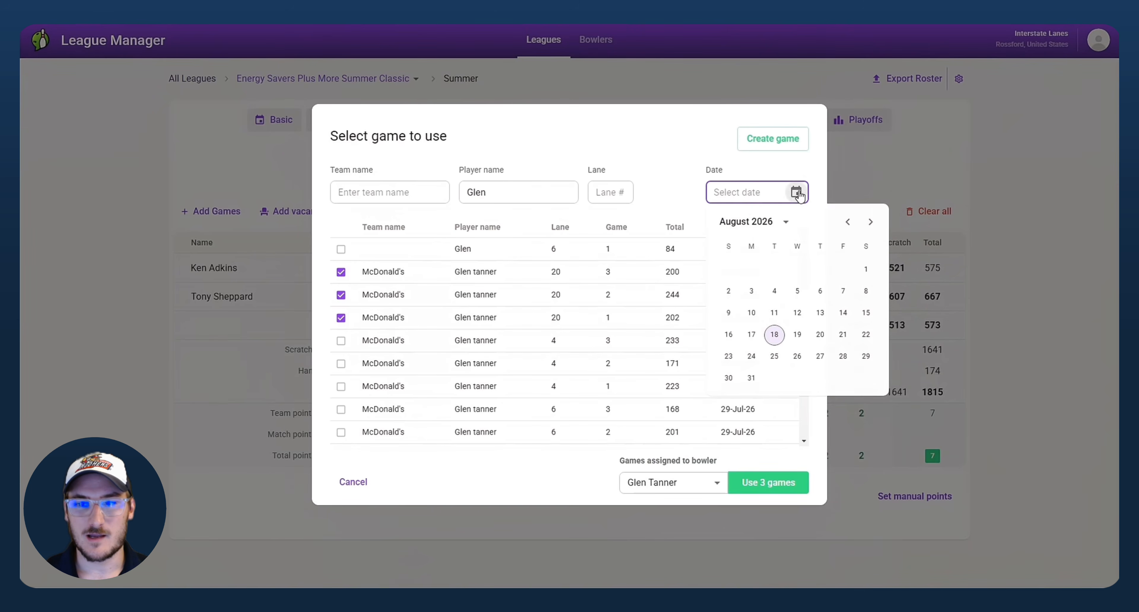
click(733, 148)
click(341, 318)
click(341, 294)
click(341, 272)
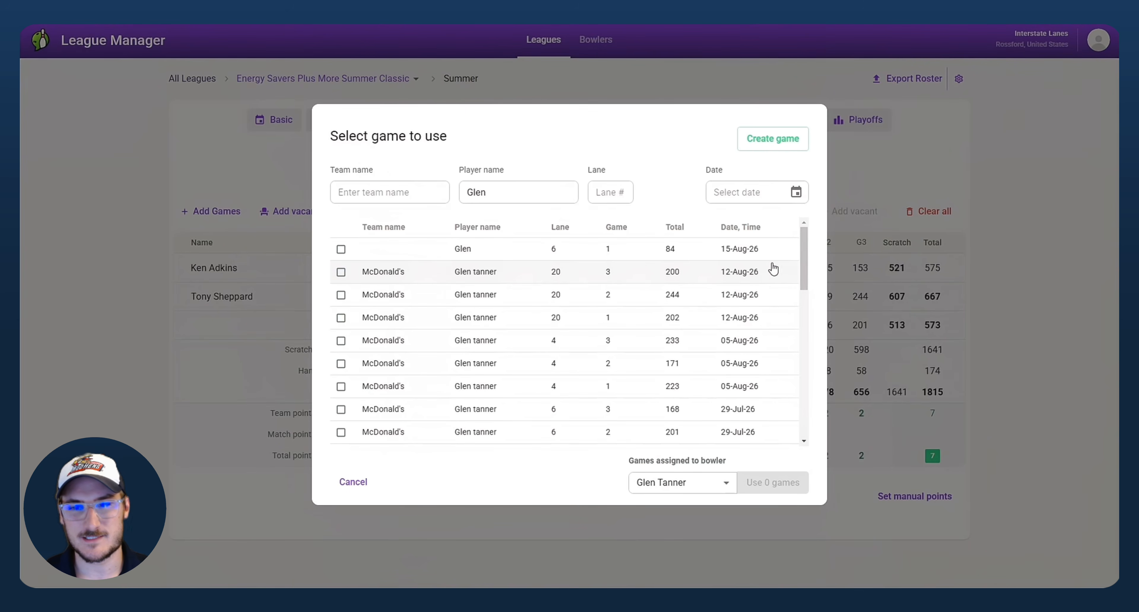
scroll(381, 285, down, 5)
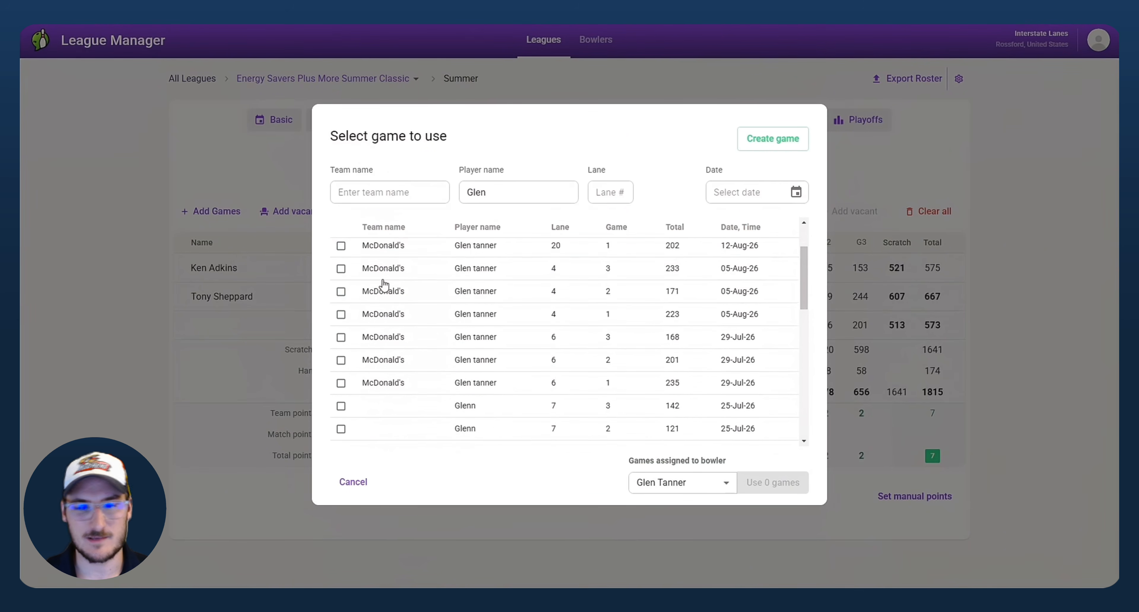
scroll(381, 285, up, 1)
Step: Tick the three lane 7 games from 25-Jul-26 and assign them back to the original bowler
click(341, 353)
click(341, 330)
click(341, 306)
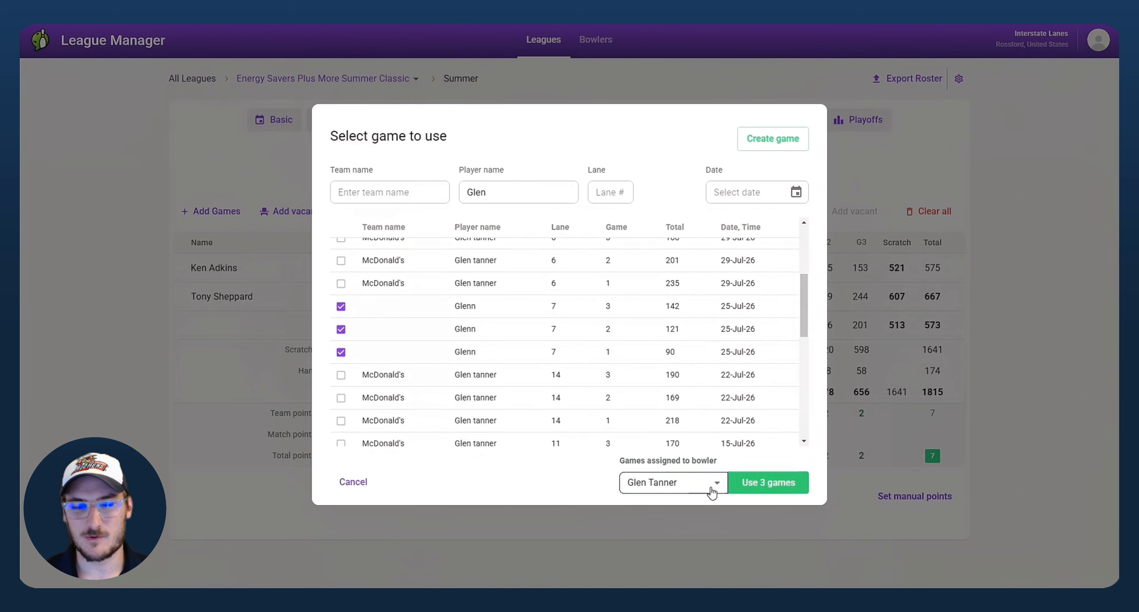
click(692, 481)
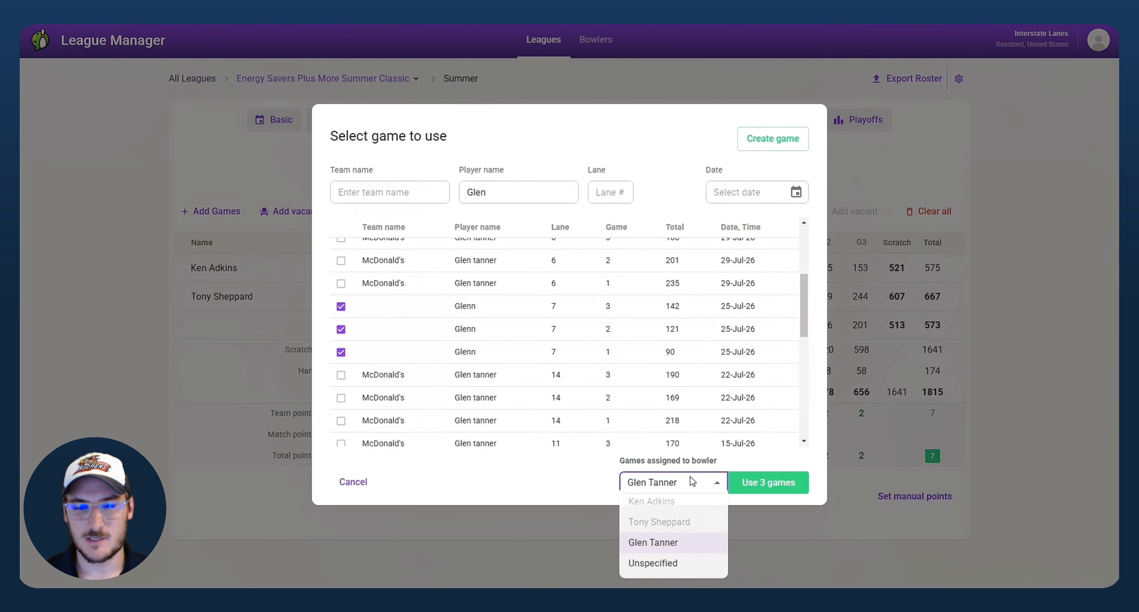
click(669, 569)
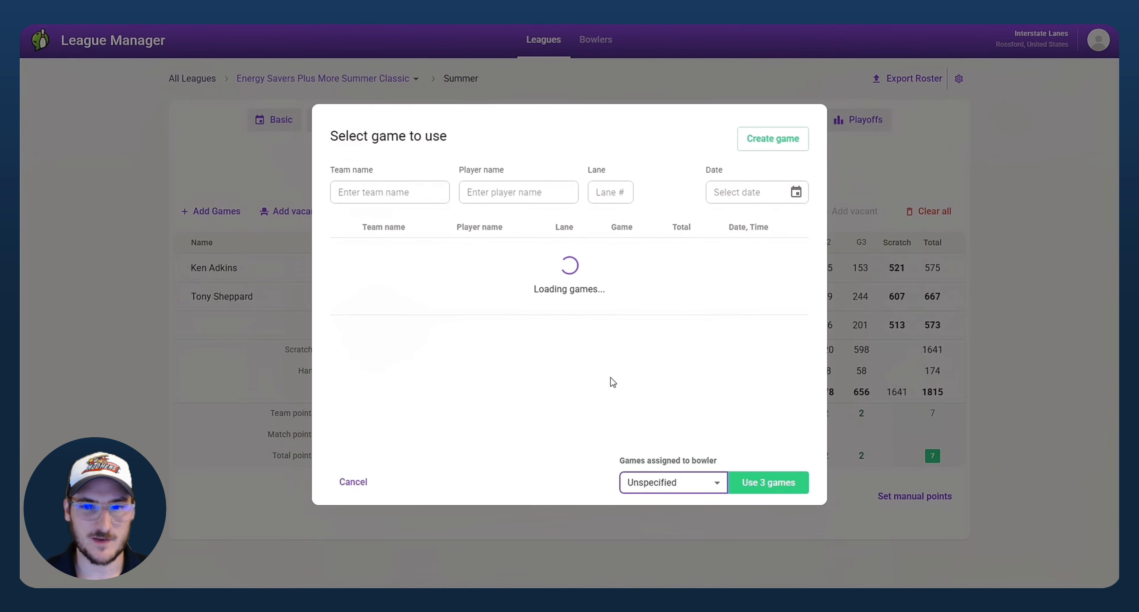
click(700, 486)
click(634, 540)
scroll(429, 391, down, 5)
Step: Cancel the alternate picks and add the bowler's three week 9 games to the empty slot
click(353, 482)
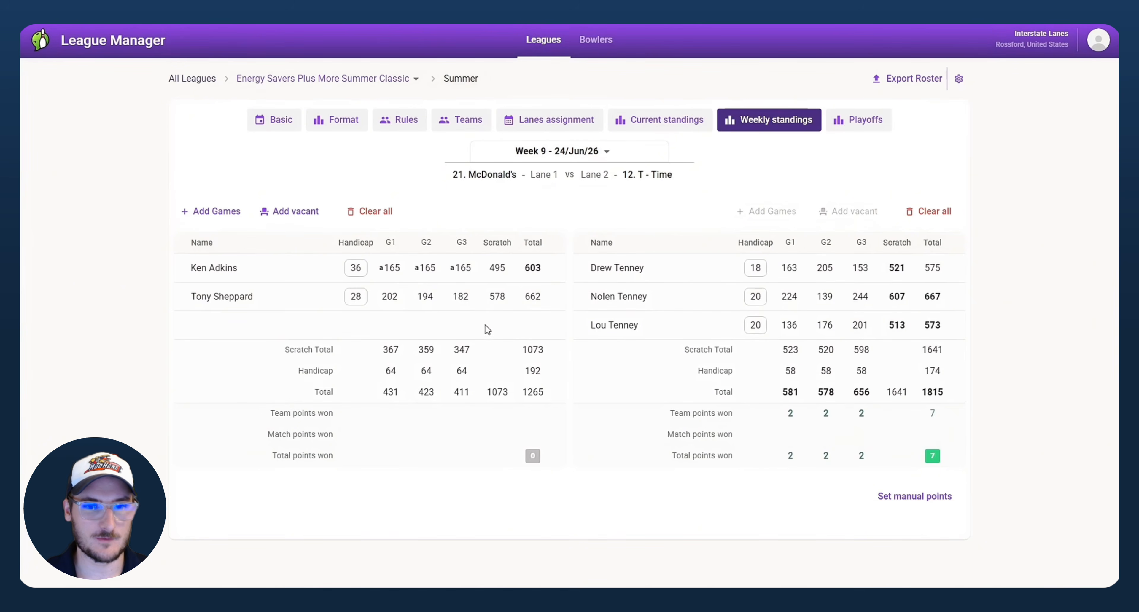
click(211, 212)
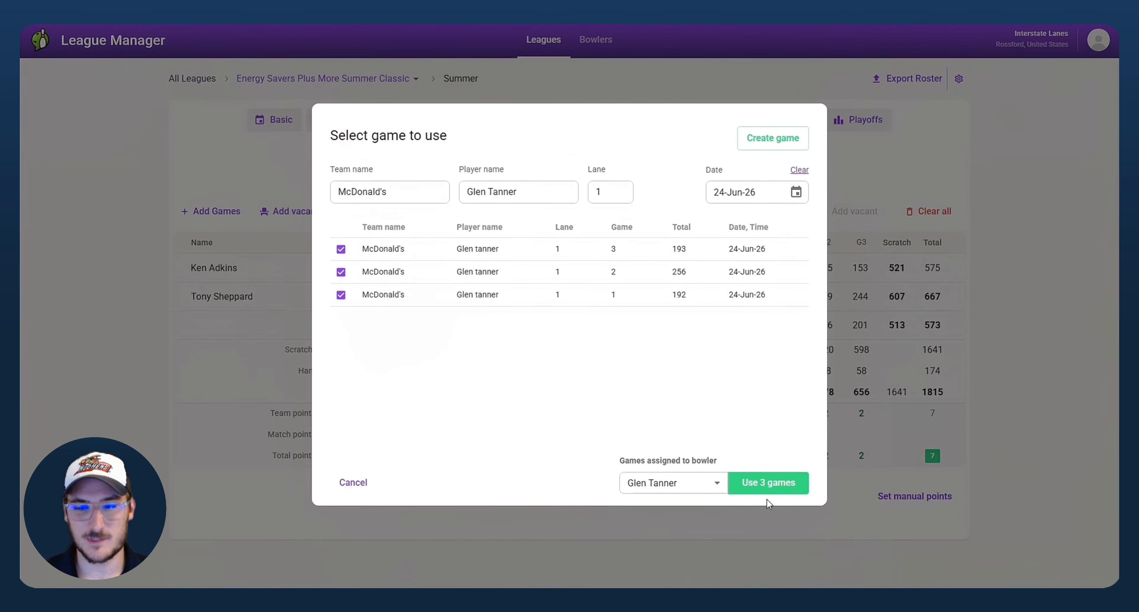
click(784, 490)
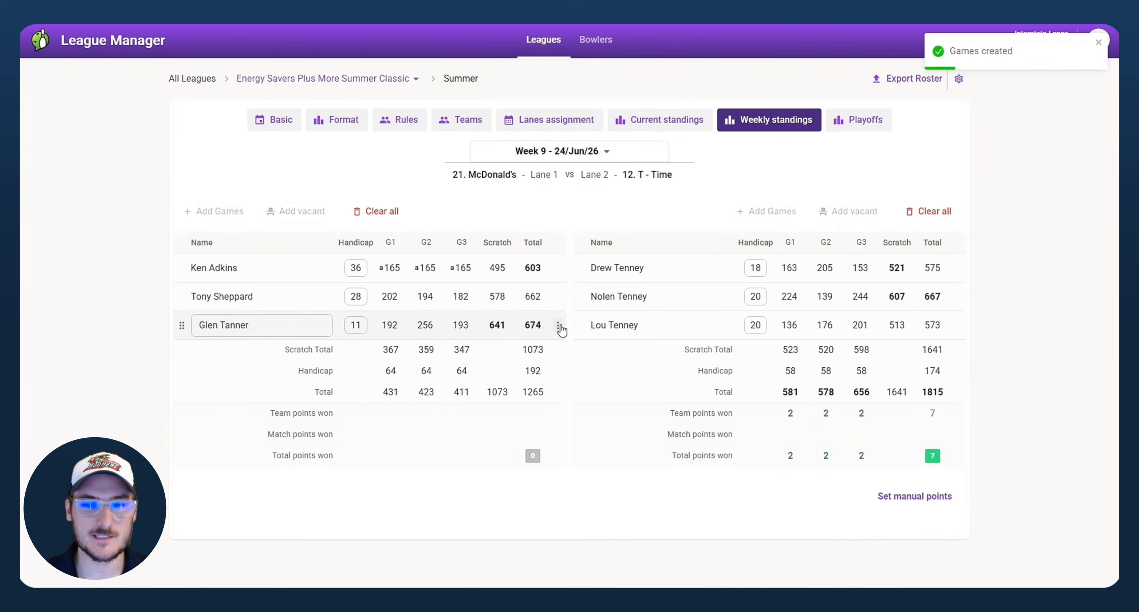
Step: Delete that bowler and his games from the lineup, then reopen the game picker for the empty slot
click(561, 325)
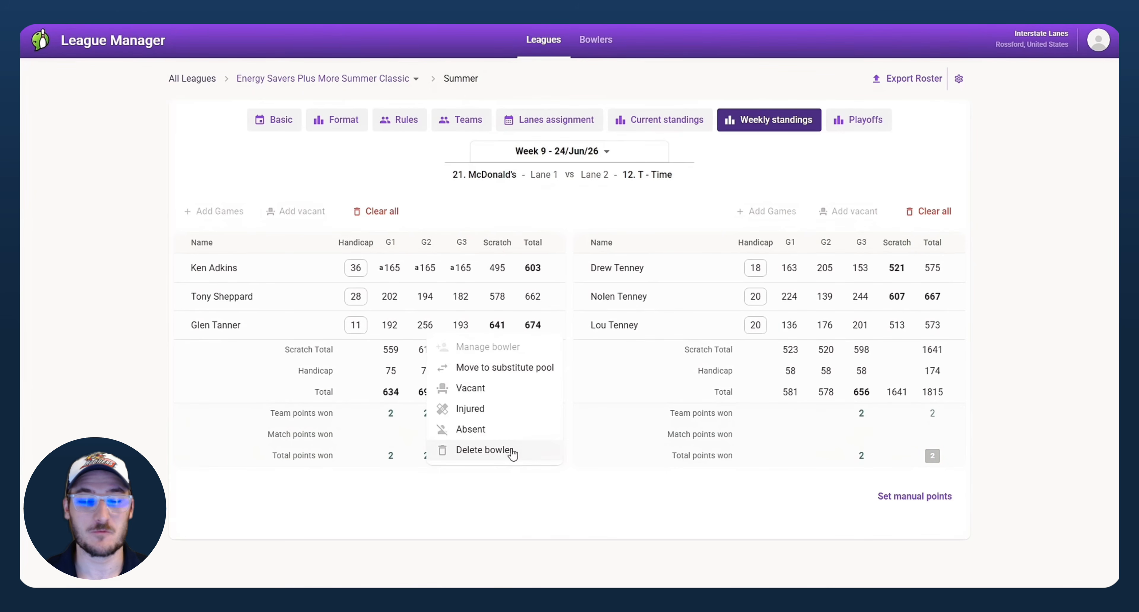
click(487, 450)
click(663, 345)
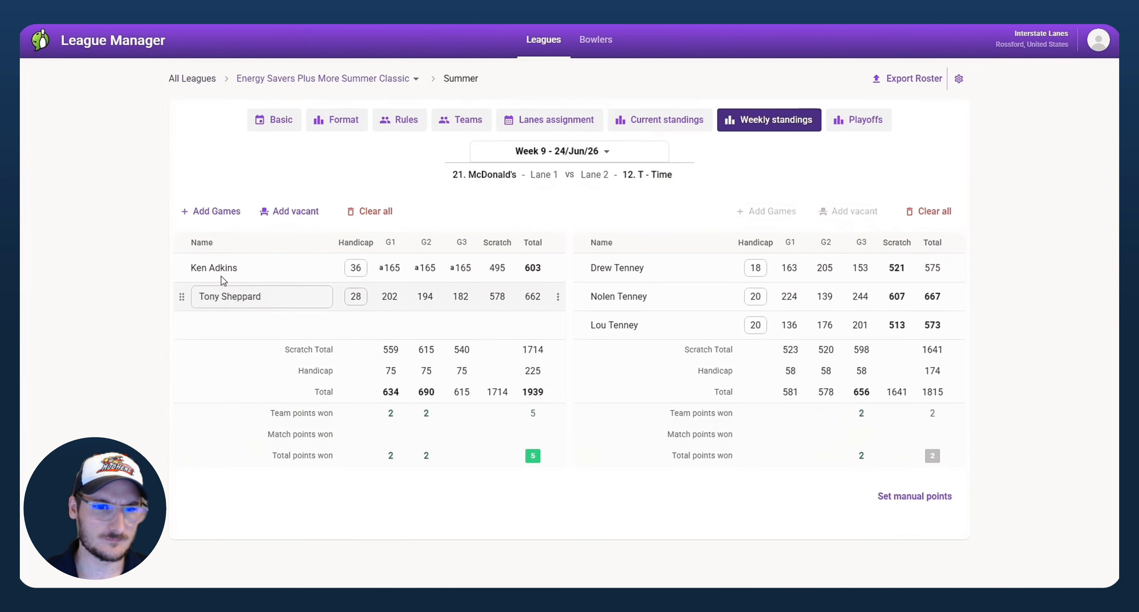
click(222, 214)
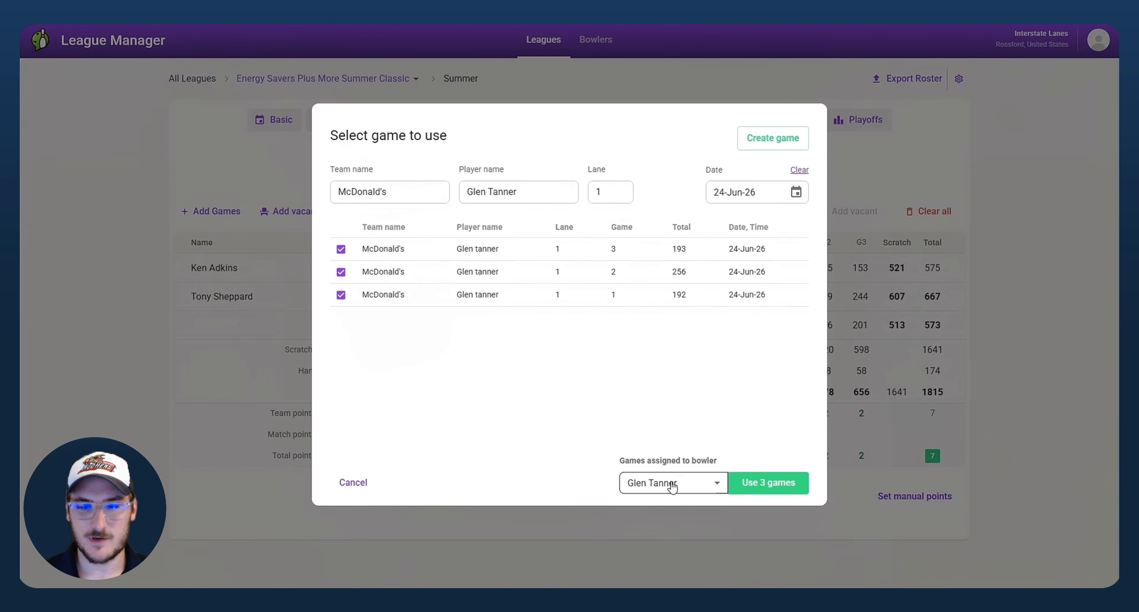
Step: Untick all listed games, set the bowler to Unspecified, and create a new blank game instead
click(341, 294)
click(341, 272)
click(341, 249)
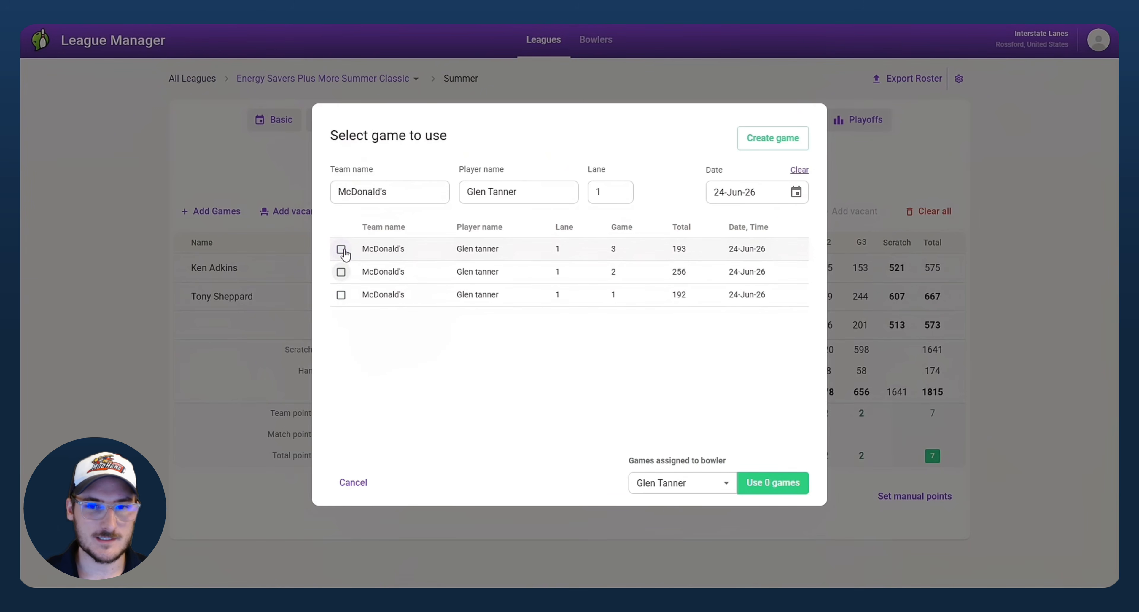
click(672, 482)
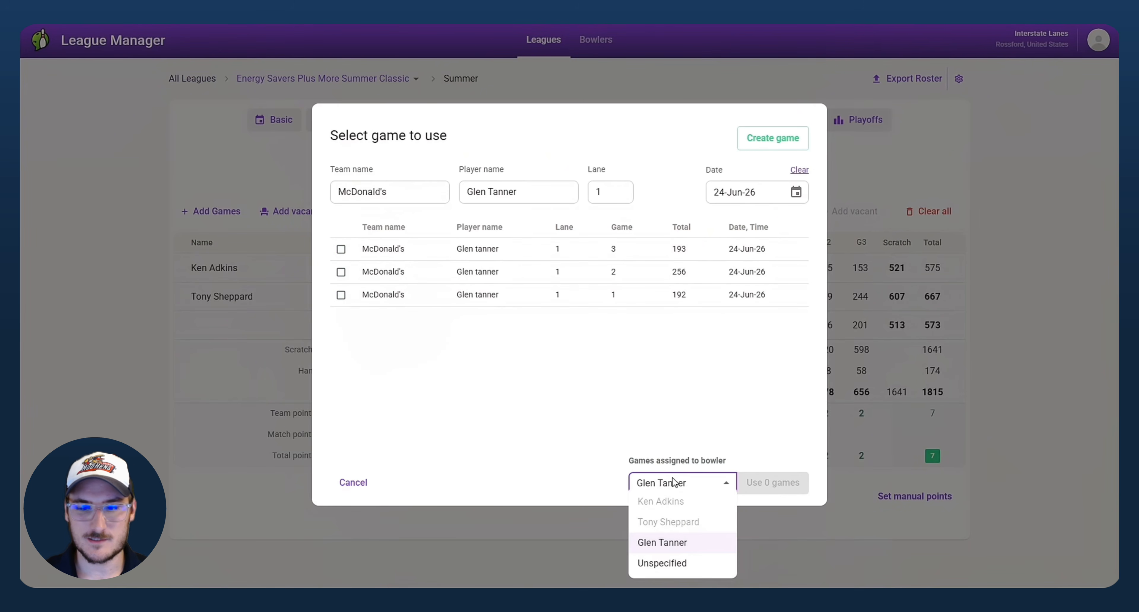
click(669, 567)
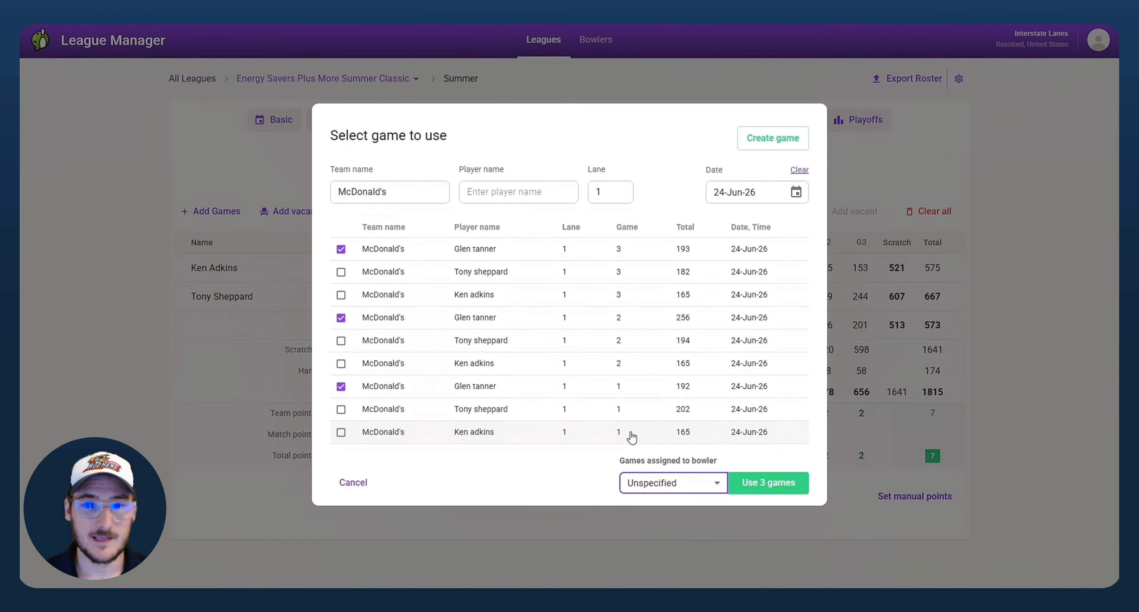
click(341, 386)
click(341, 318)
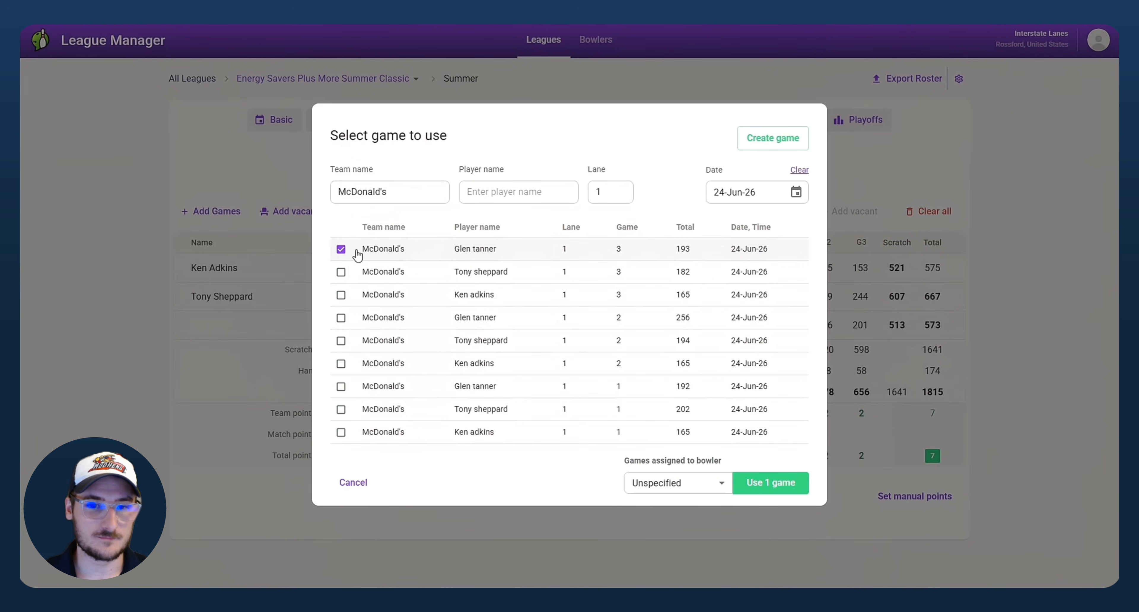
click(341, 249)
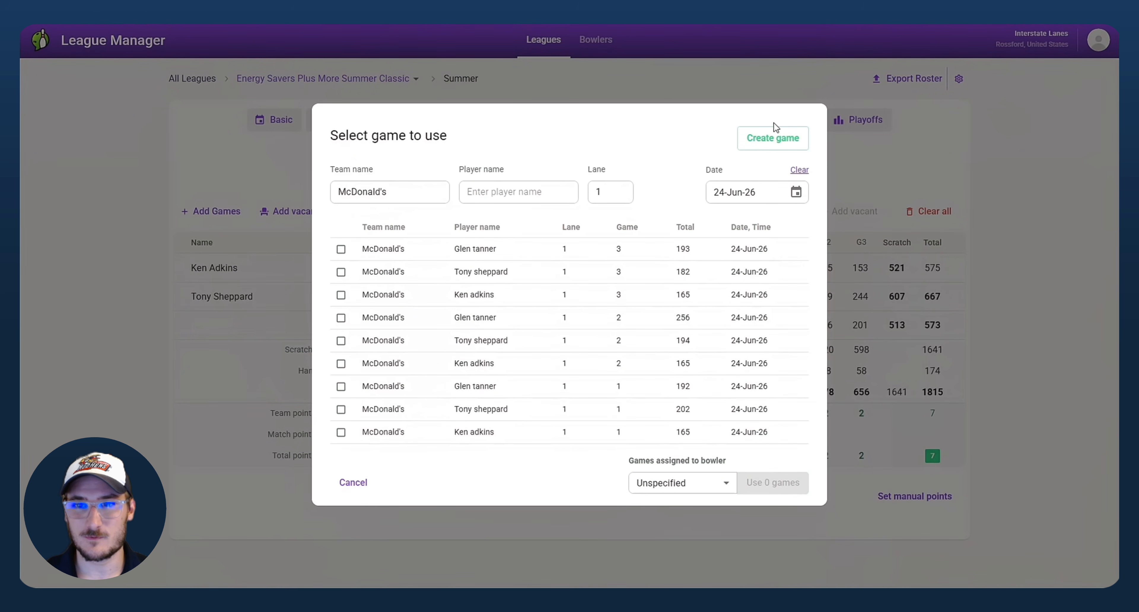
click(776, 144)
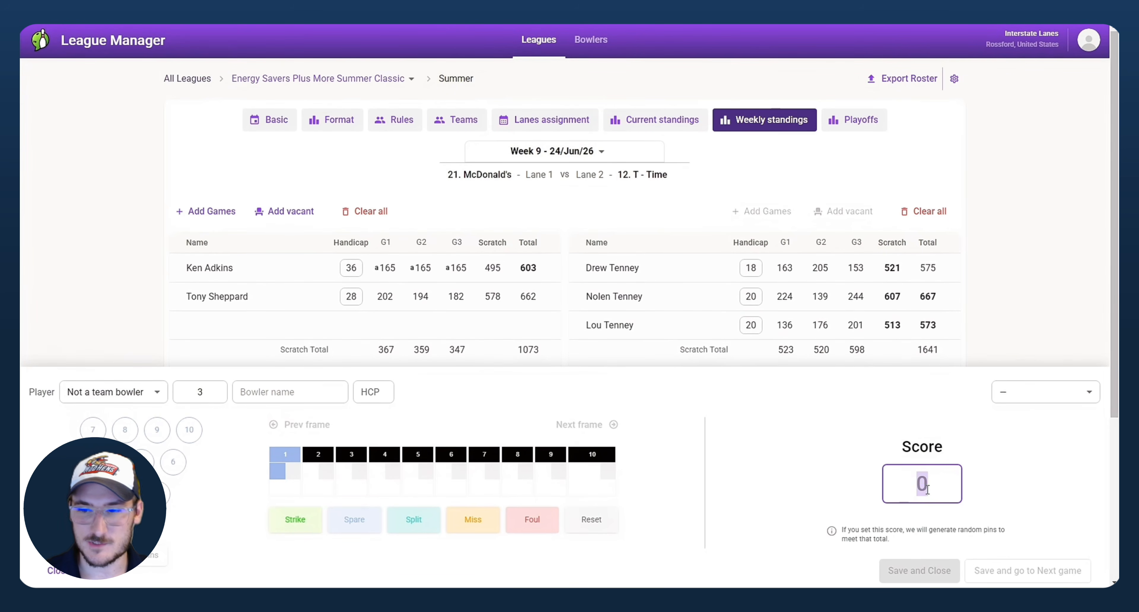
Step: Enter a new non-team bowler by name with games of 156, 188 and 168
click(247, 392)
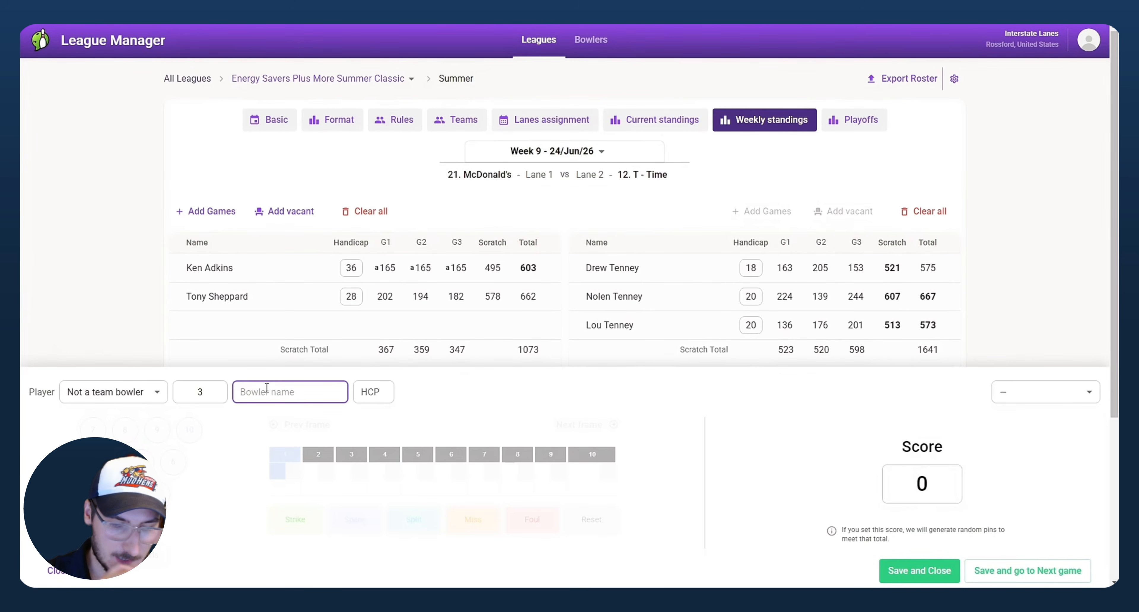
text(Brad Pitt)
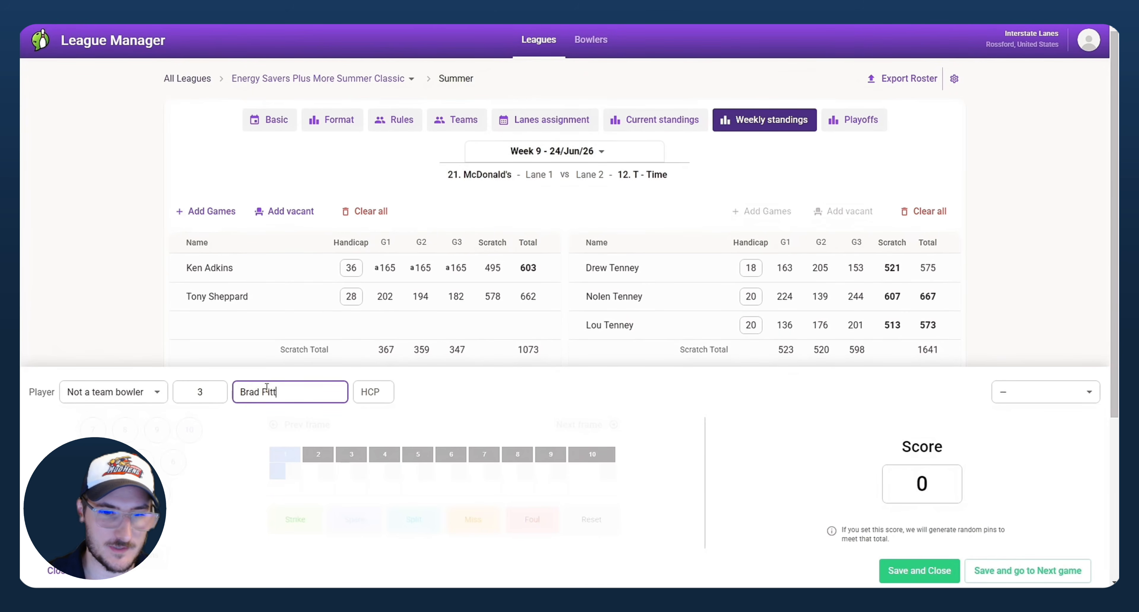
click(929, 479)
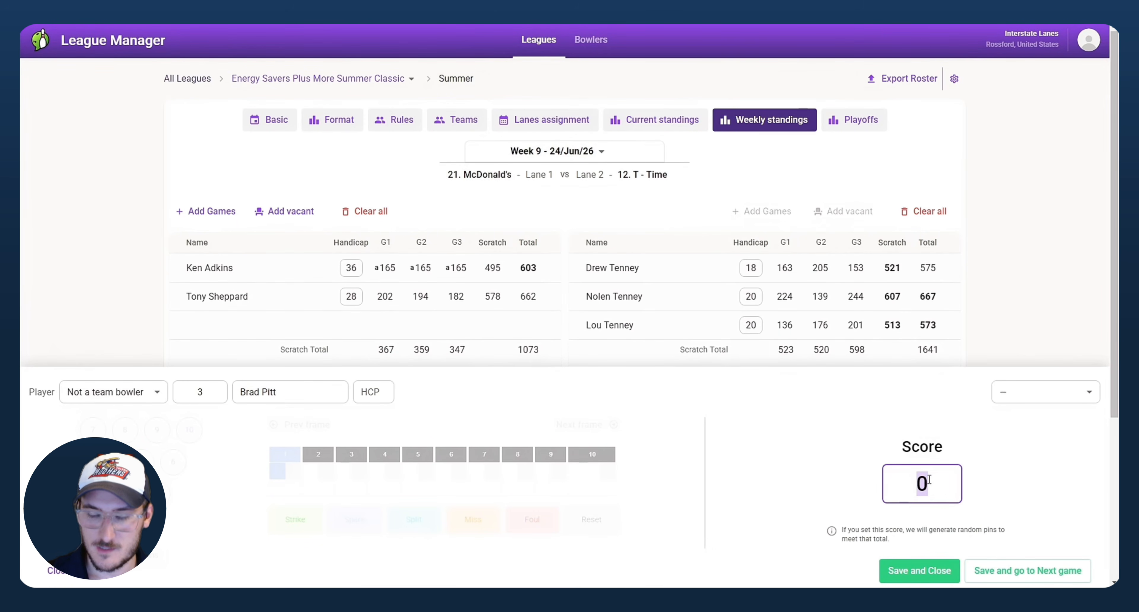
text(156)
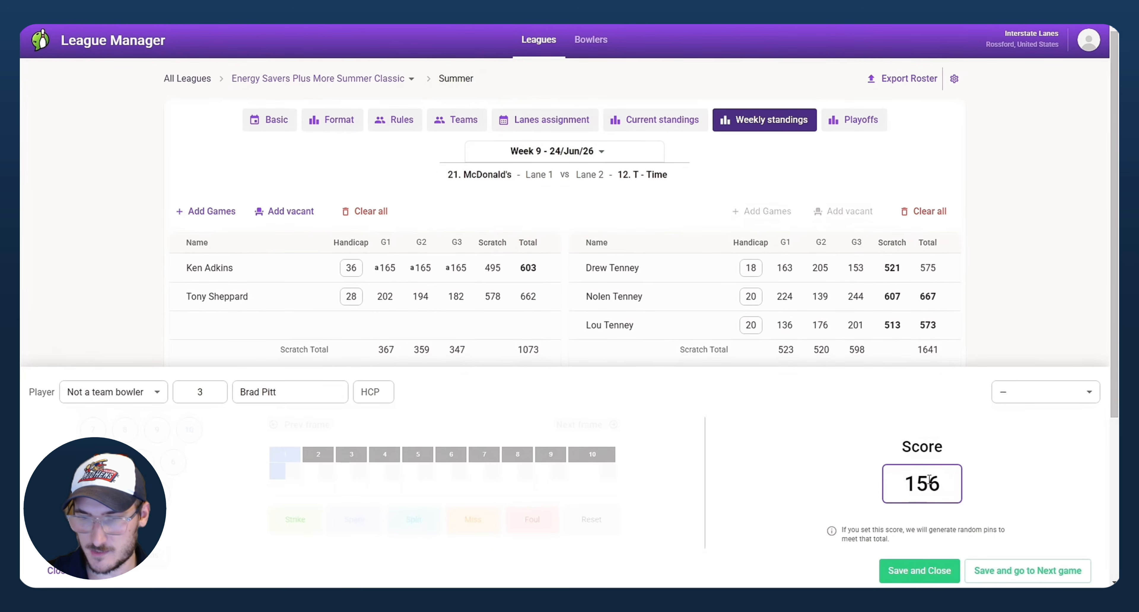
click(995, 572)
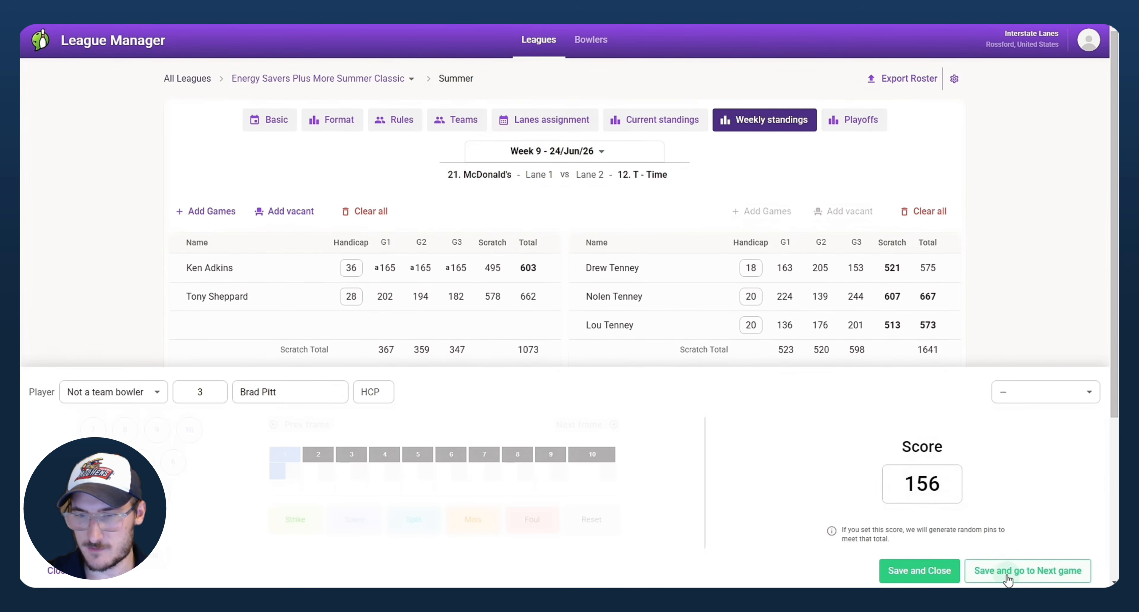
click(927, 479)
text(188)
click(1004, 571)
click(922, 485)
text(168)
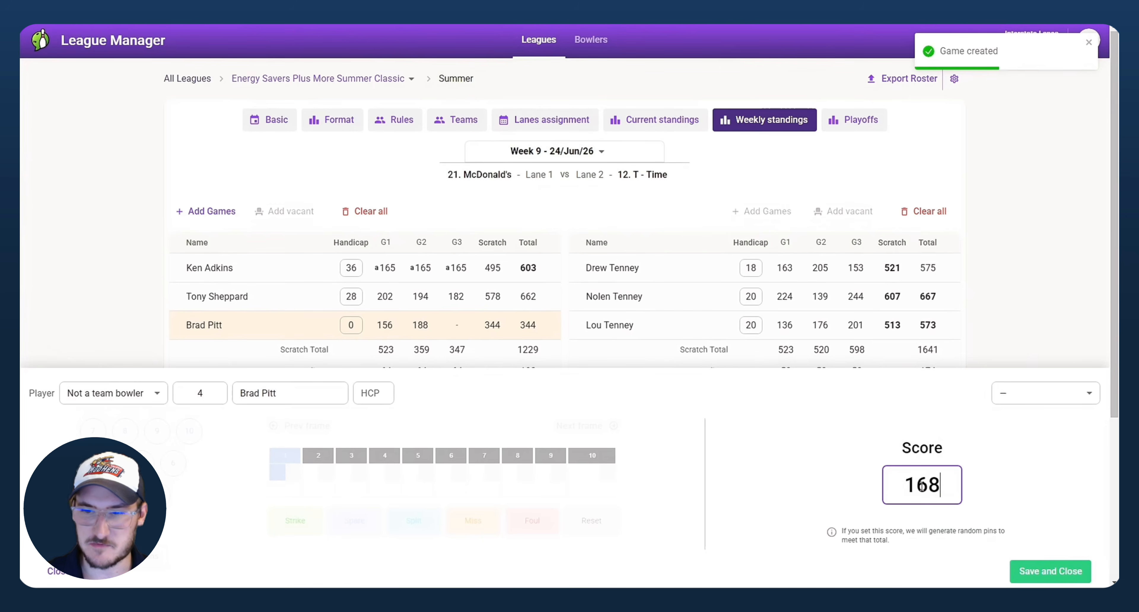
click(1053, 574)
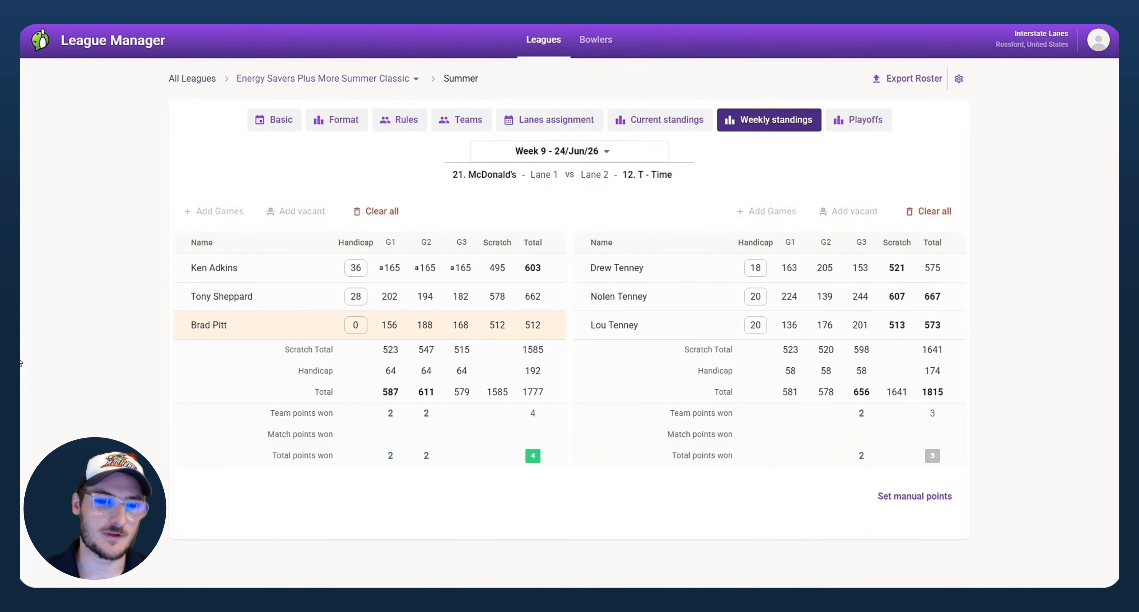
Step: In Manage bowler, try linking the new bowler to the team's third regular bowler
mouse_move(560, 328)
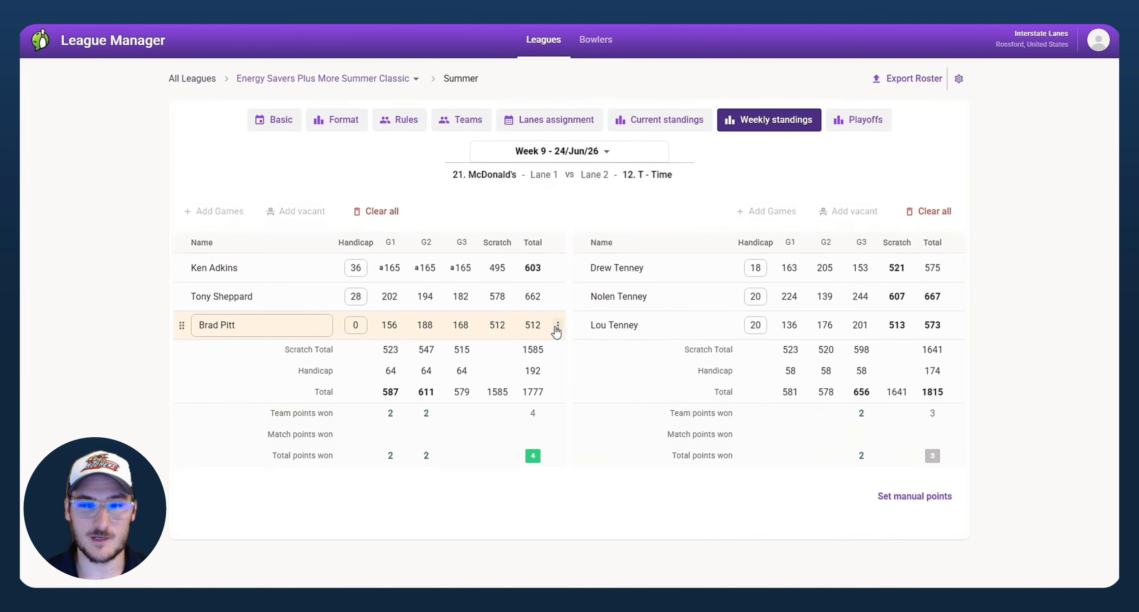
click(559, 327)
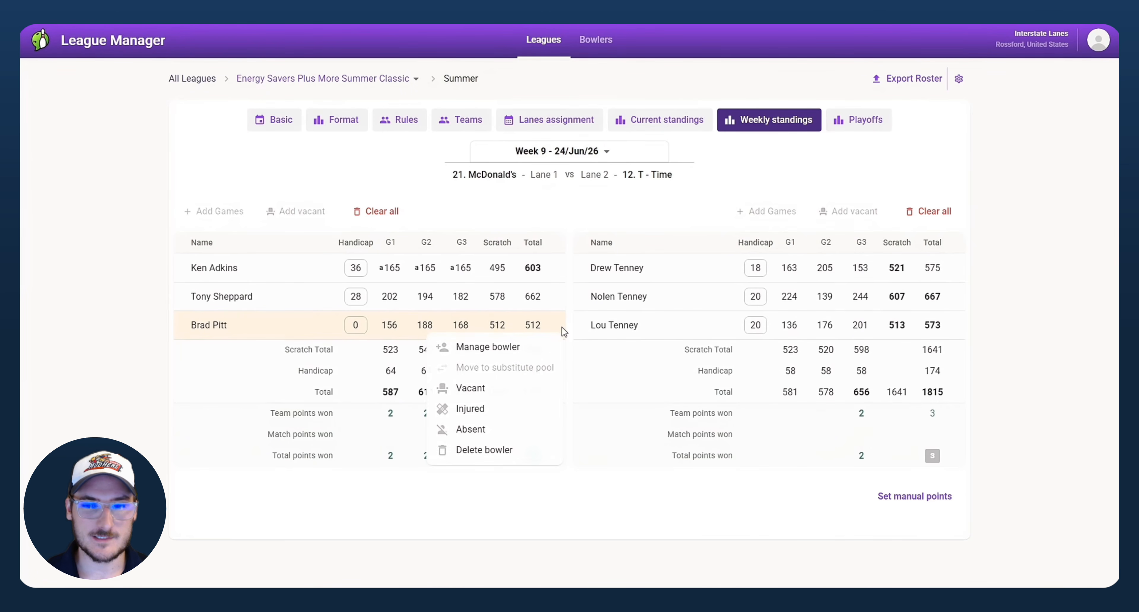
click(542, 346)
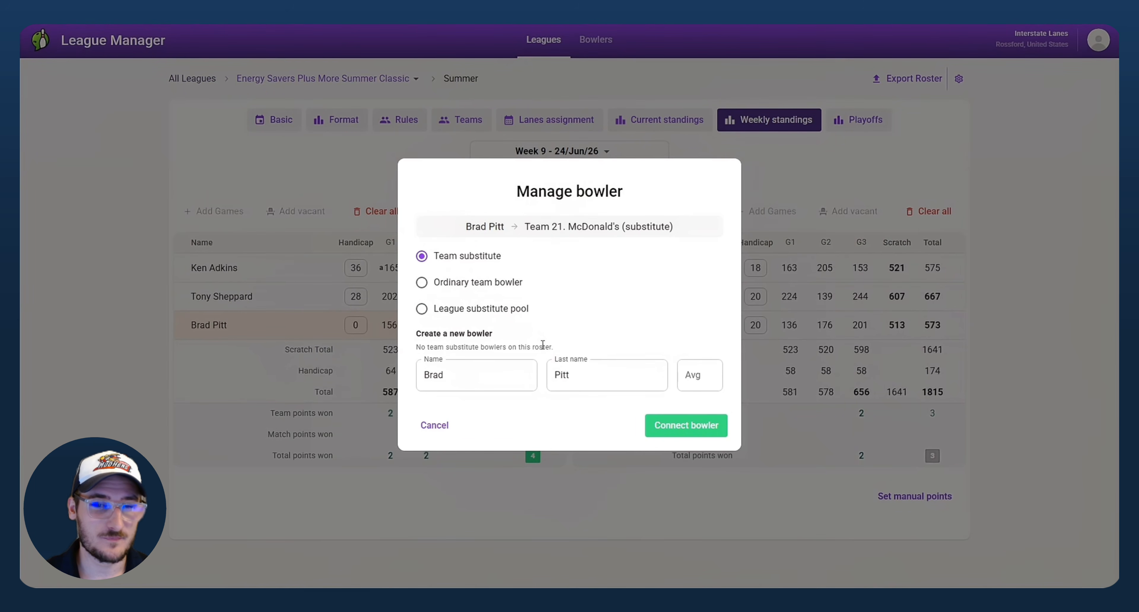
click(477, 285)
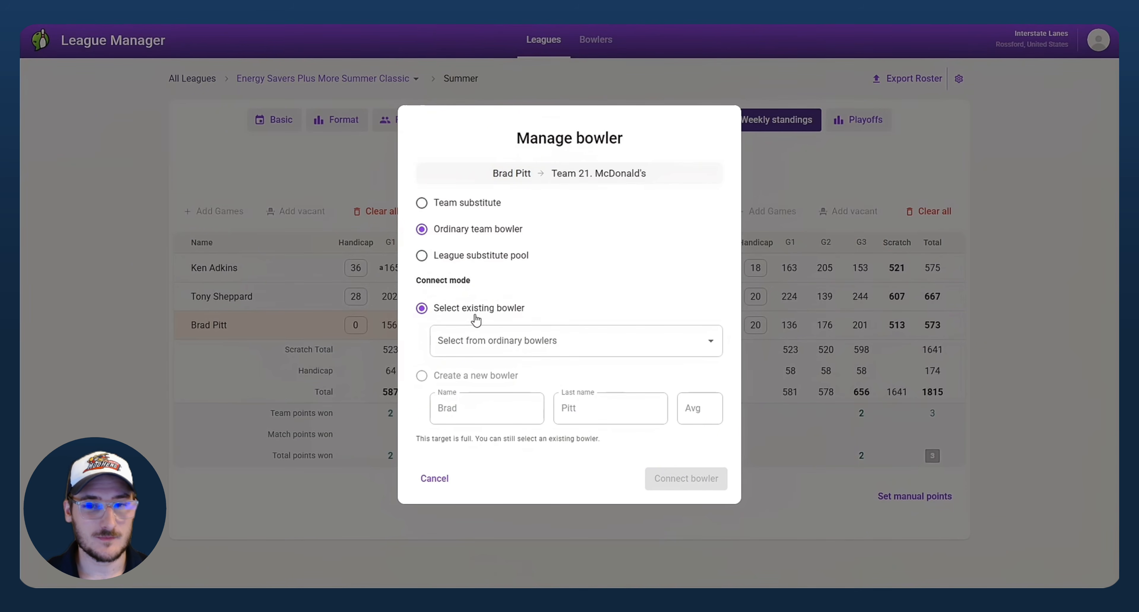
click(471, 337)
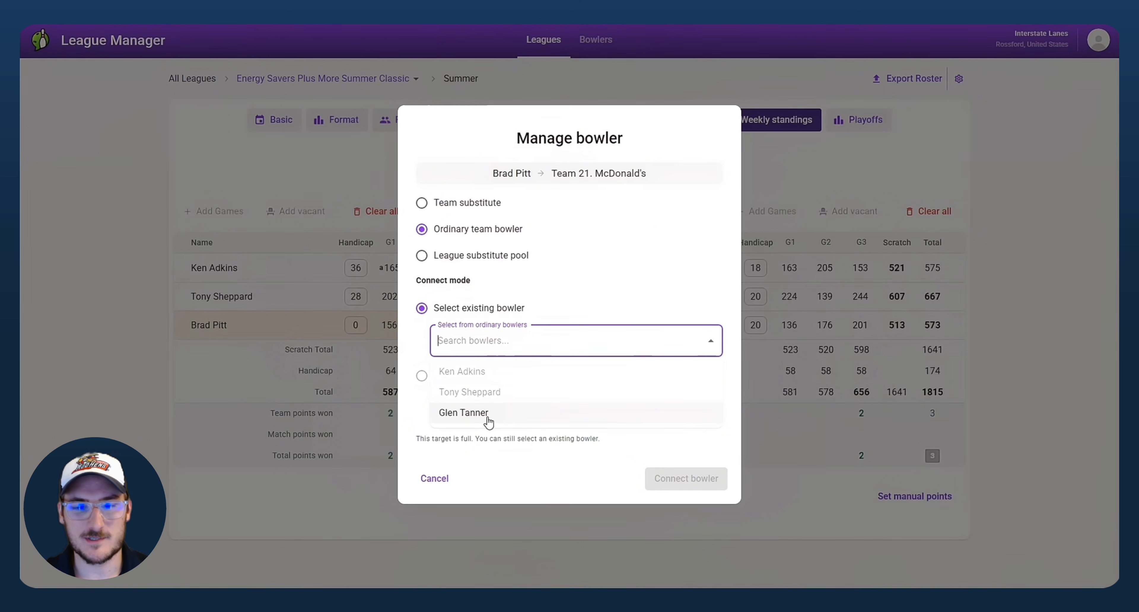
click(486, 414)
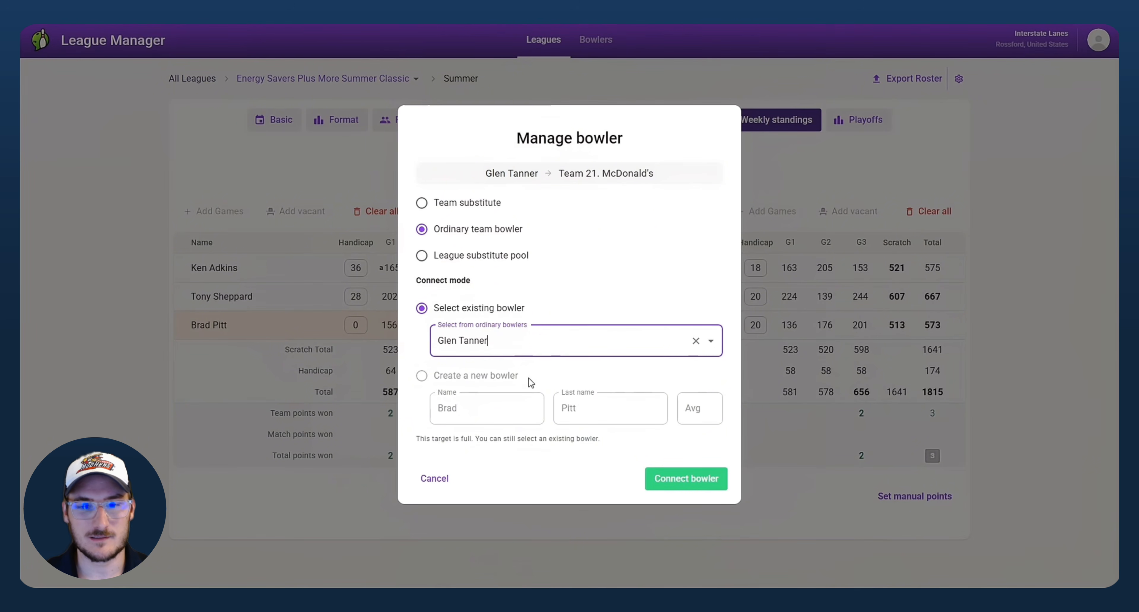
Step: Make the bowler a McDonald's team substitute and begin entering the average
click(446, 257)
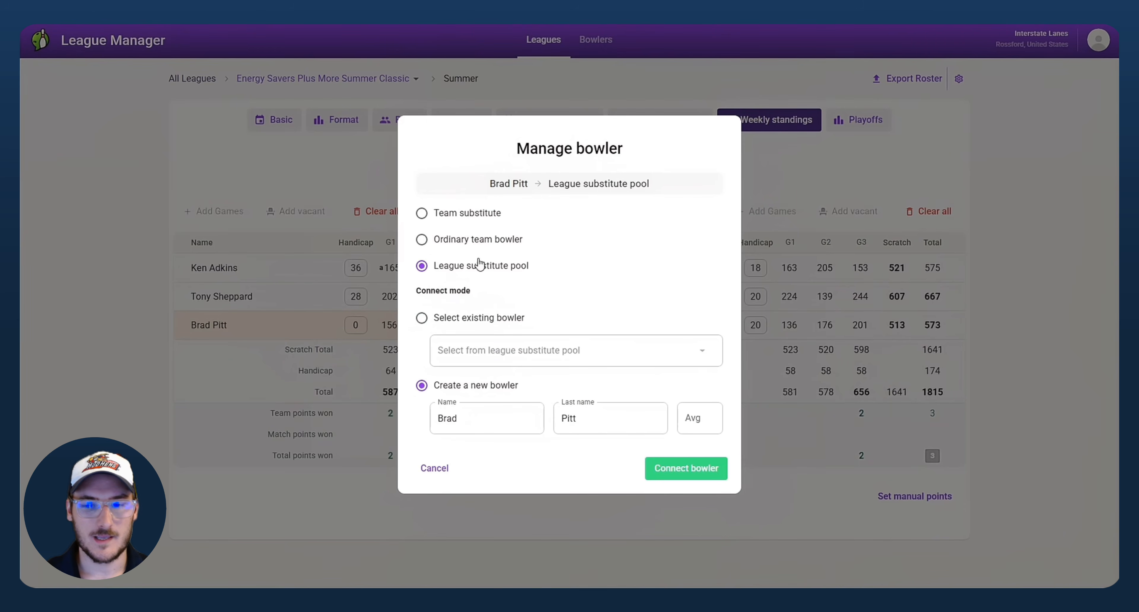
click(467, 217)
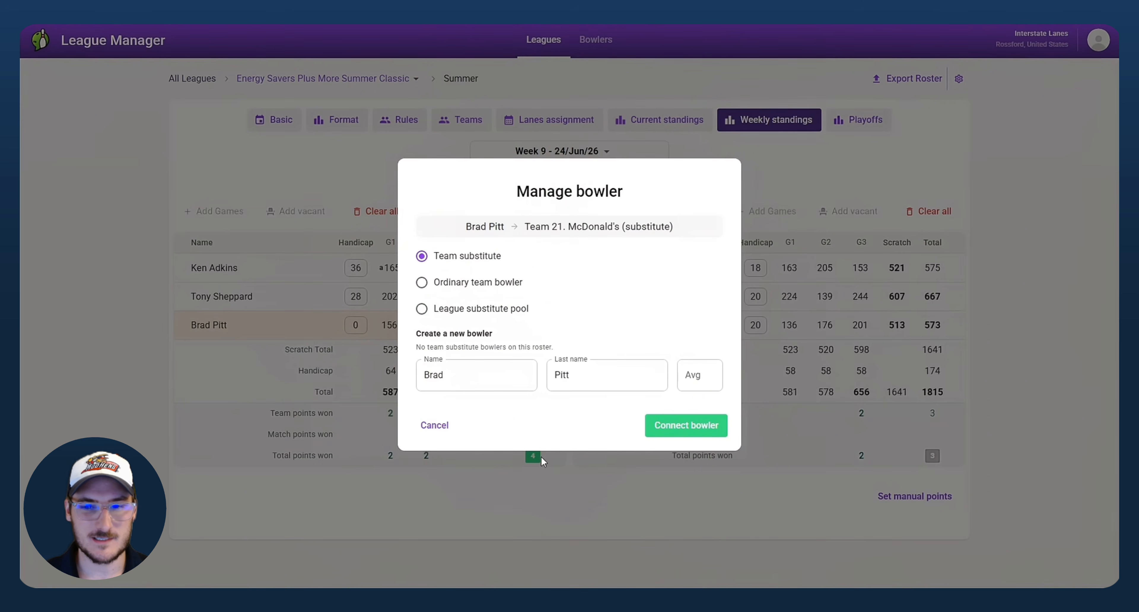
click(702, 377)
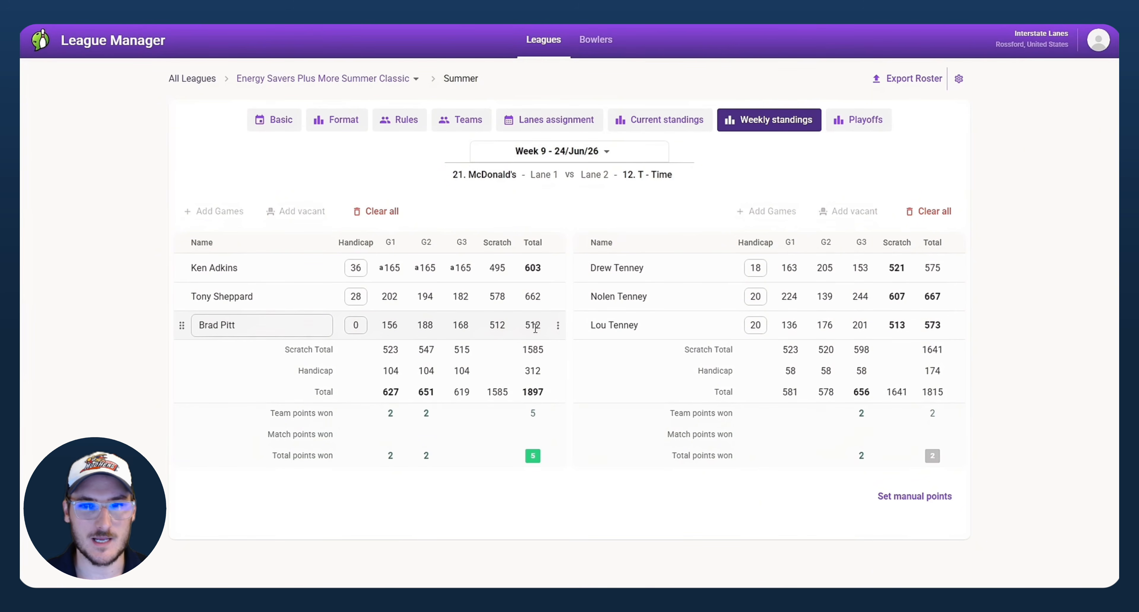
Step: Show the week 9 Teams roster, find McDonald's new substitute and start removing him
click(469, 120)
scroll(459, 261, down, 6)
scroll(459, 261, down, 2)
scroll(442, 261, up, 9)
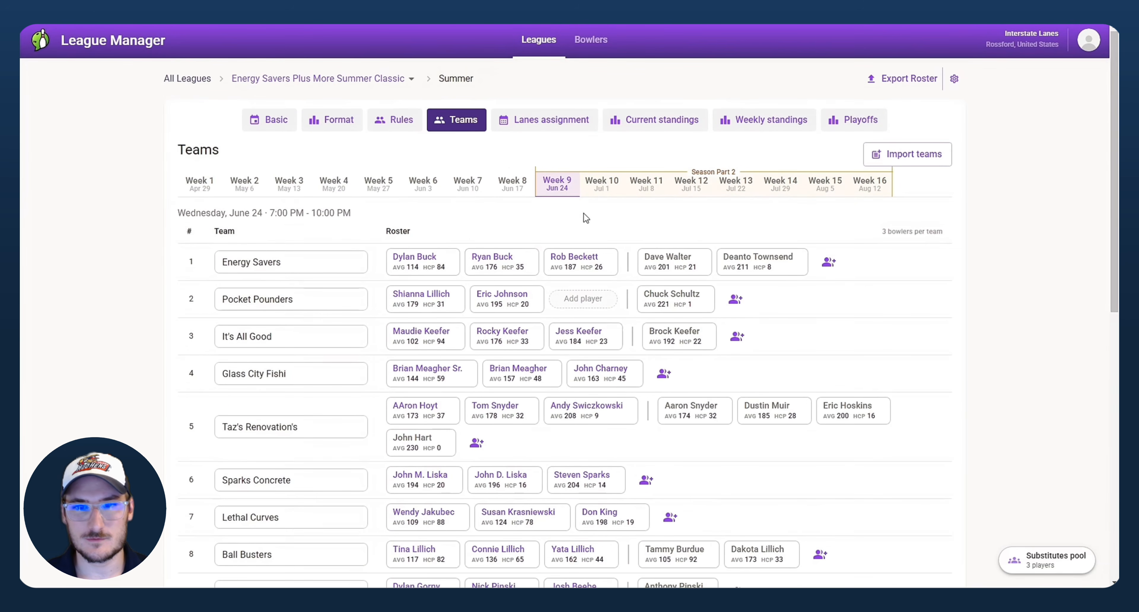
scroll(407, 290, down, 7)
scroll(412, 292, down, 5)
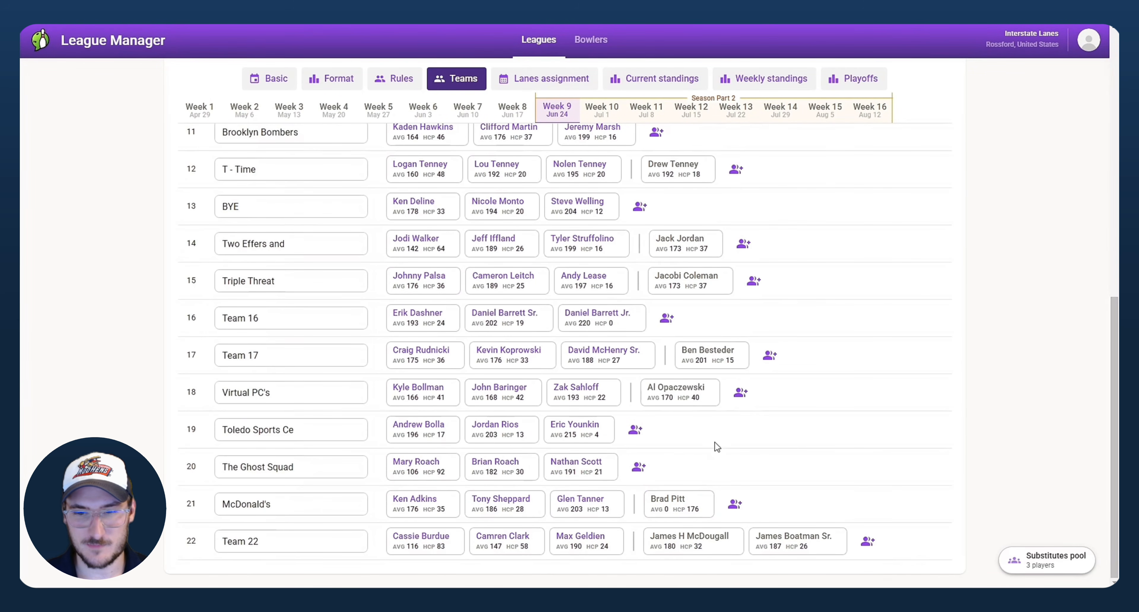
scroll(796, 431, up, 1)
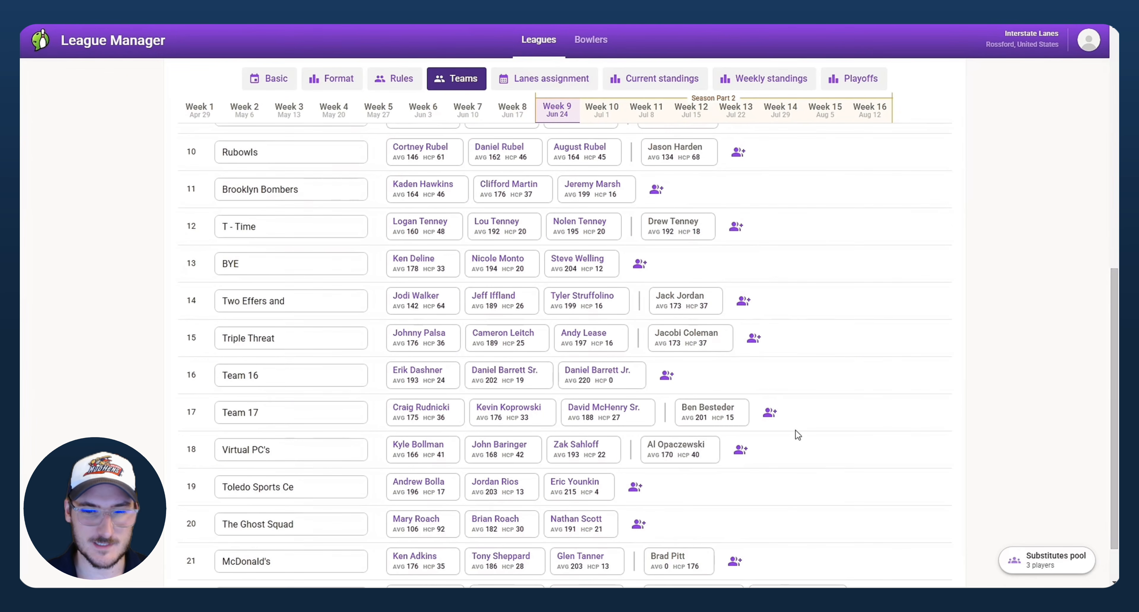
scroll(797, 435, up, 8)
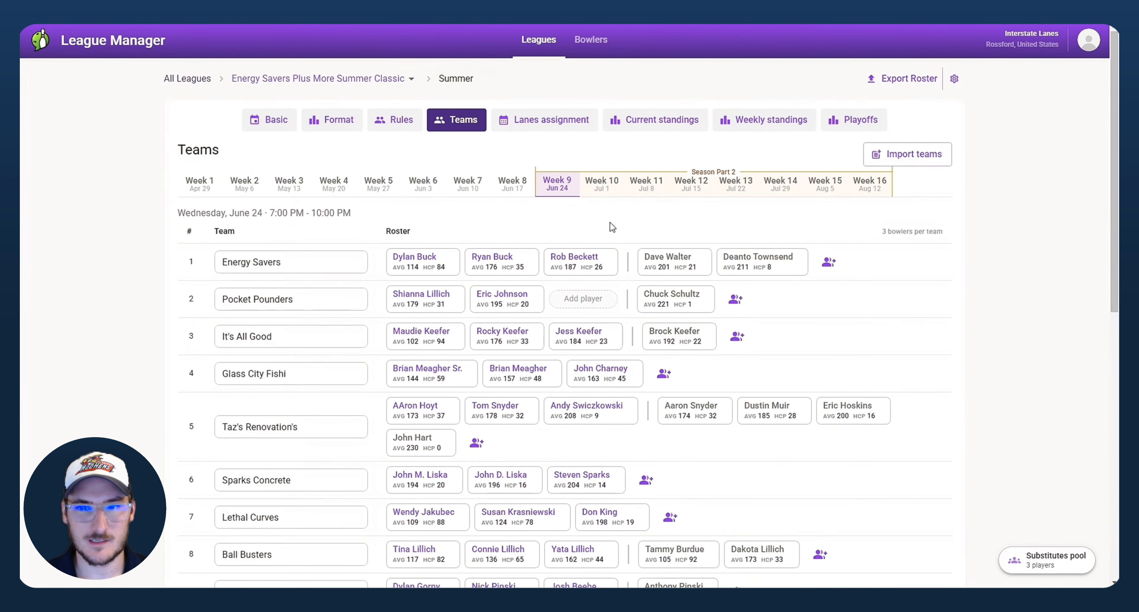
scroll(650, 392, down, 7)
scroll(650, 391, down, 3)
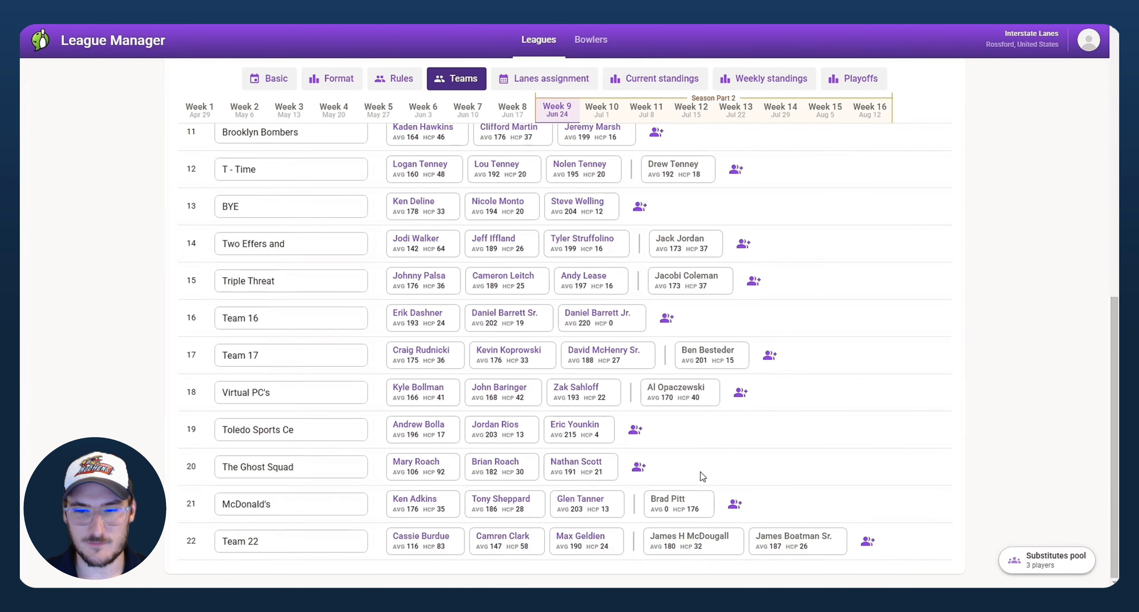
click(707, 508)
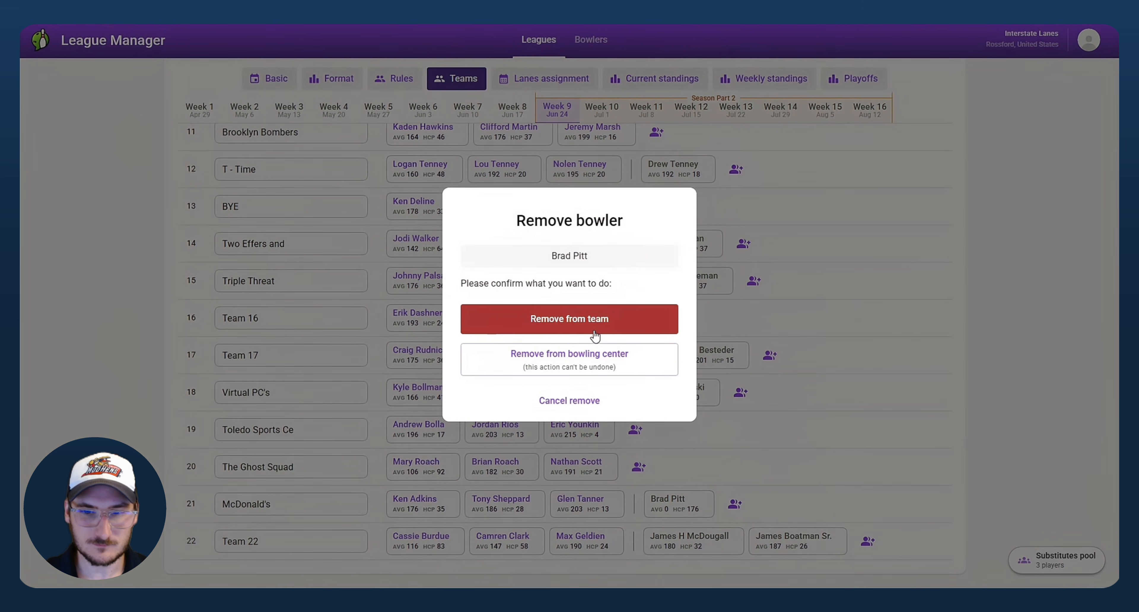
Step: Take the substitute off the McDonald's roster rather than deleting him center-wide, and save
click(579, 372)
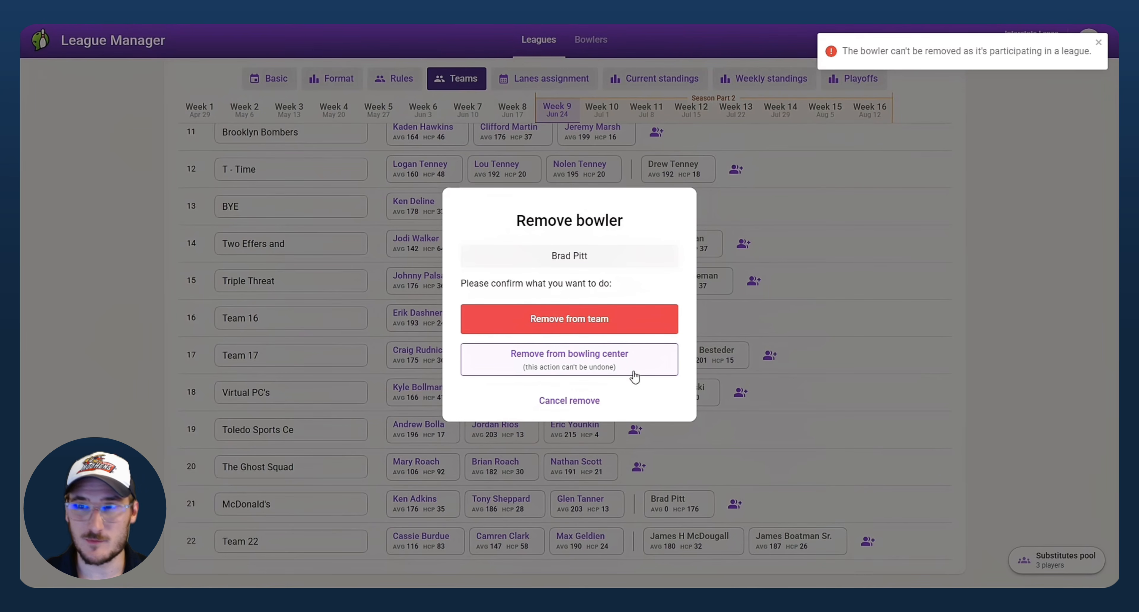
click(635, 325)
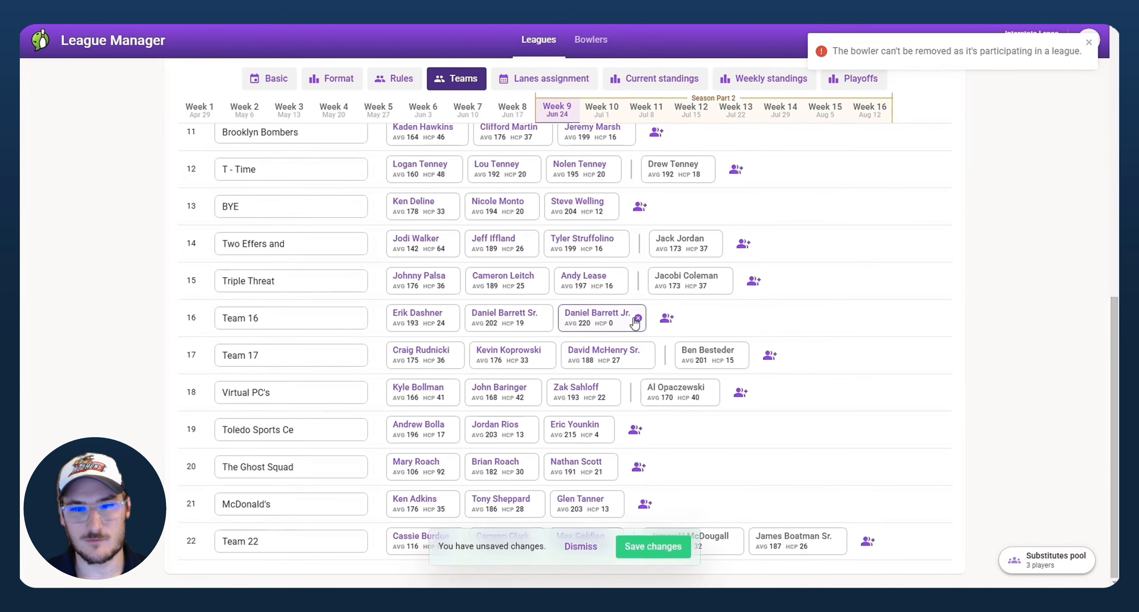
click(679, 559)
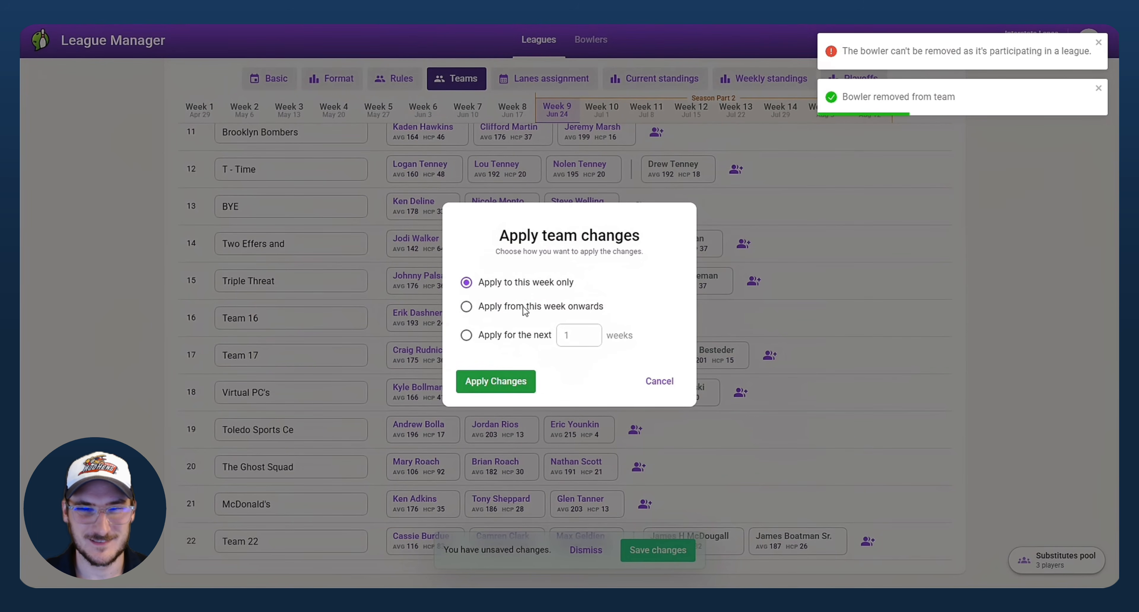
Step: Apply the roster change from this week onwards and dismiss the error and 'Week updated' notices
click(533, 313)
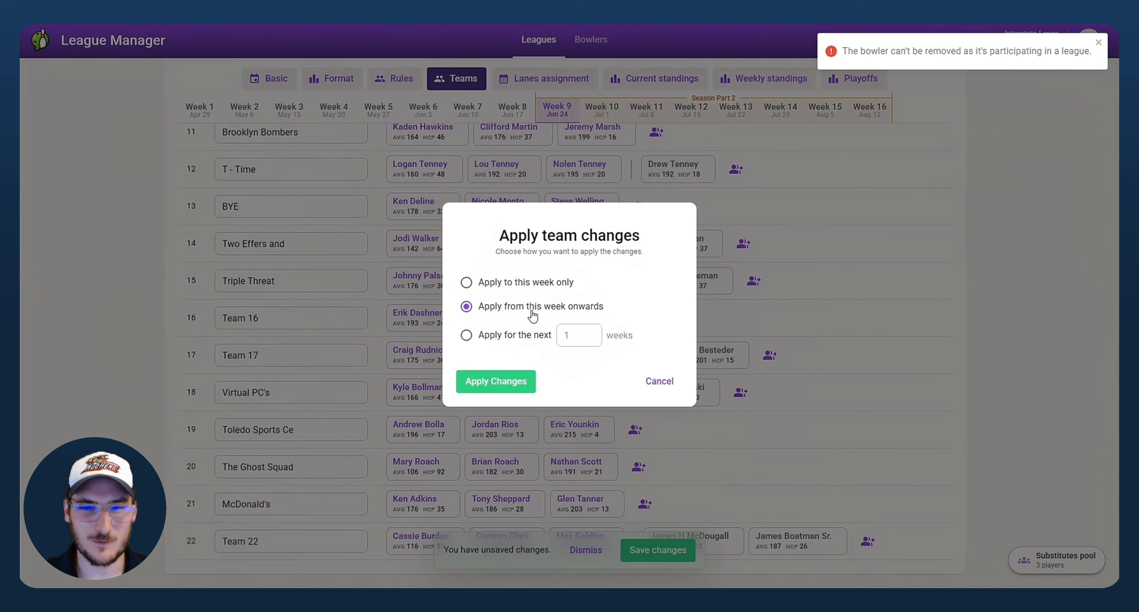
click(510, 382)
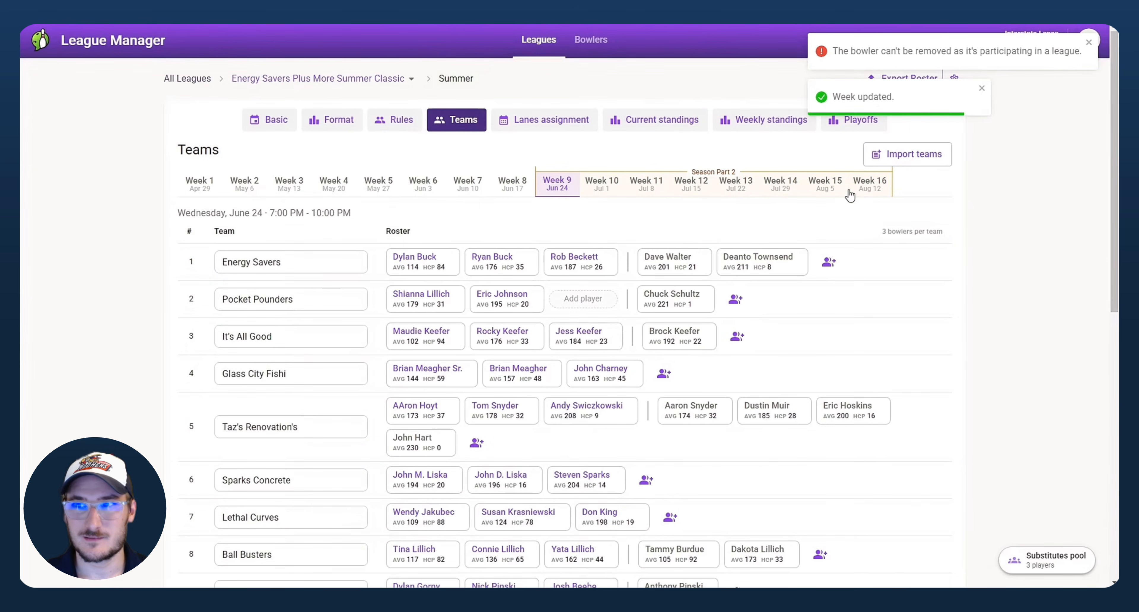
click(1089, 42)
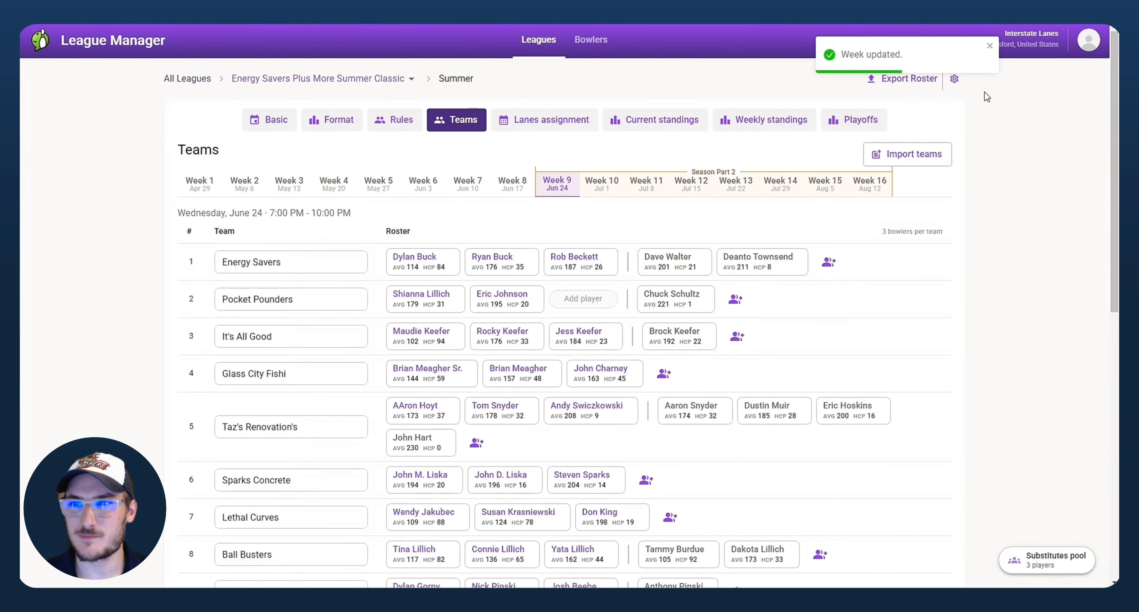
click(1089, 43)
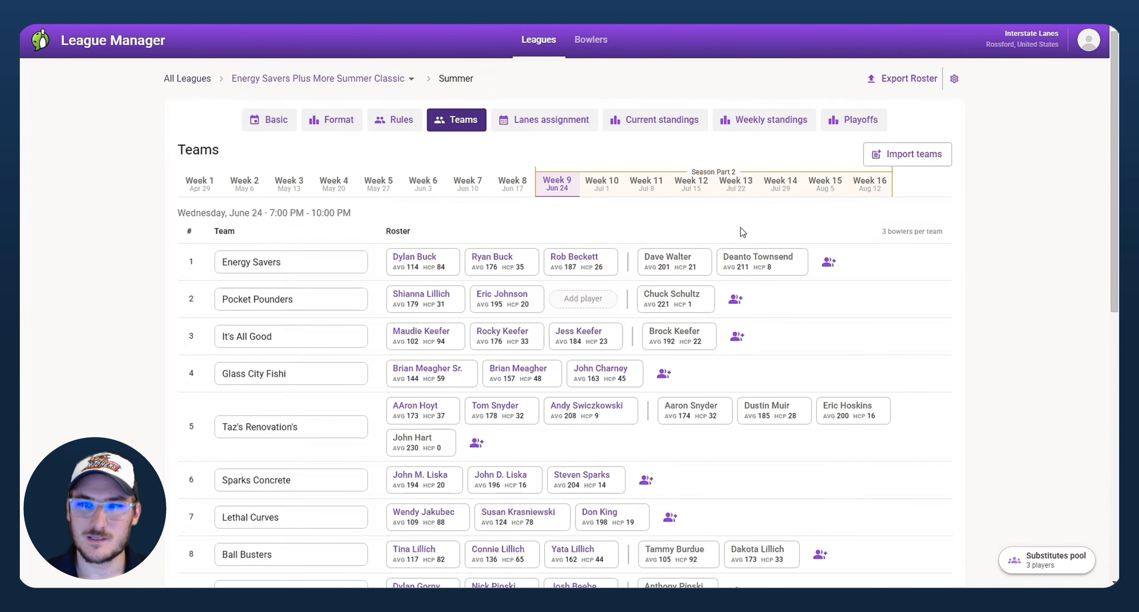
Step: From Weekly standings, open the McDonald's vs T-Time scoresheet and delete the third bowler's games
click(734, 125)
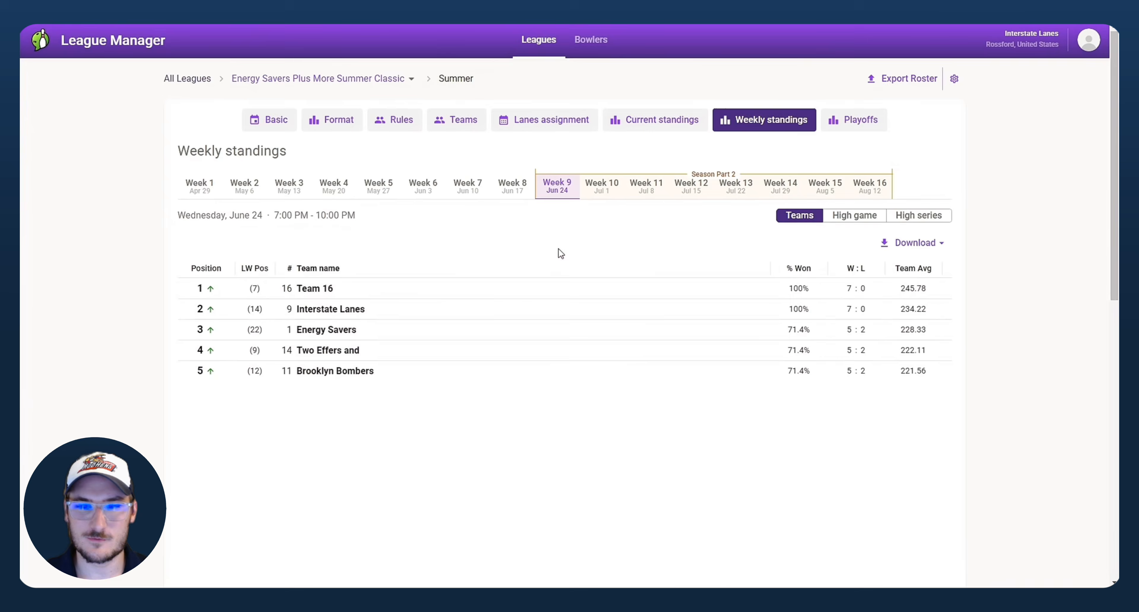
scroll(504, 306, down, 10)
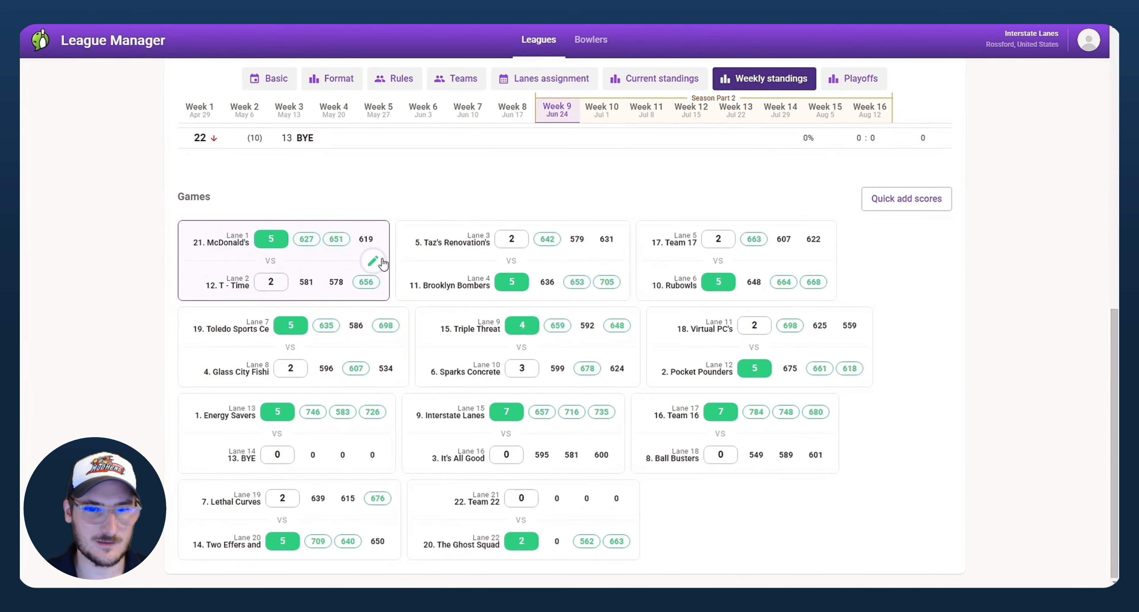
click(381, 263)
click(558, 328)
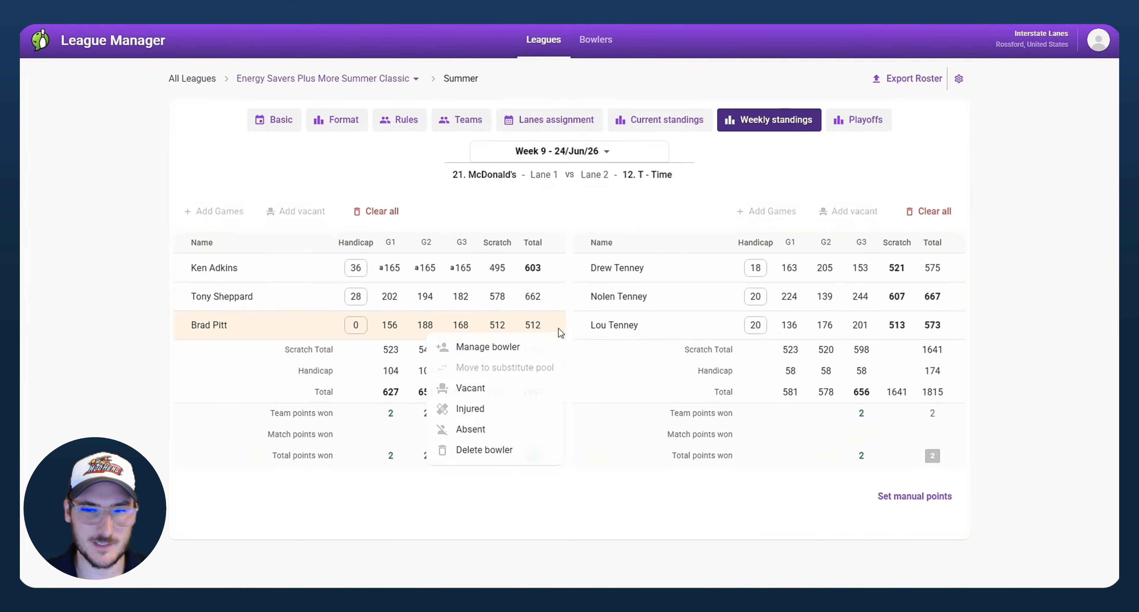
click(477, 524)
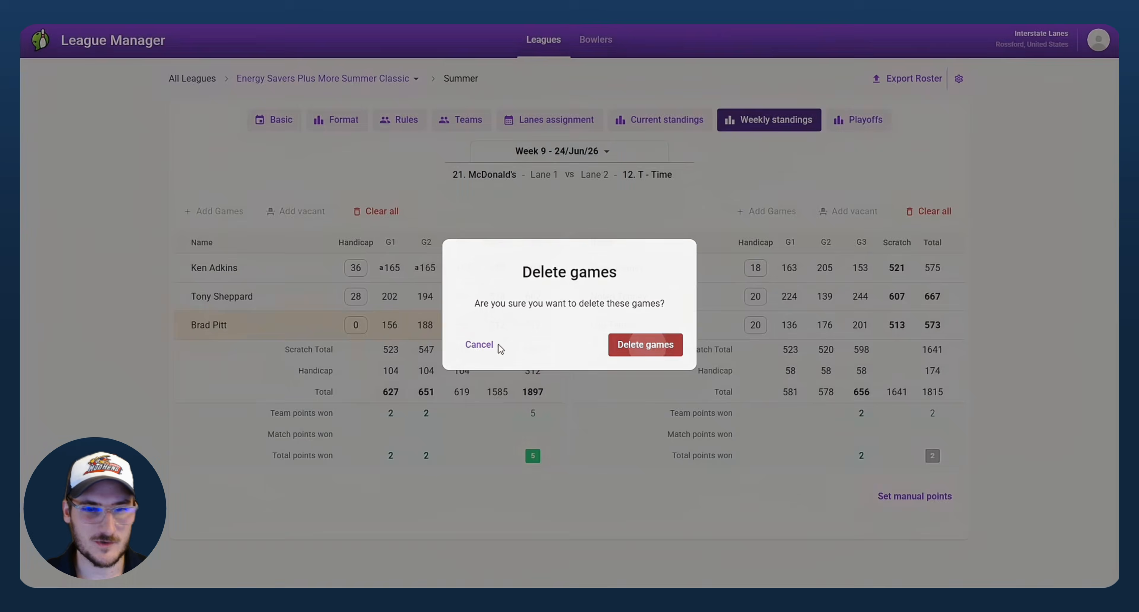
key(Return)
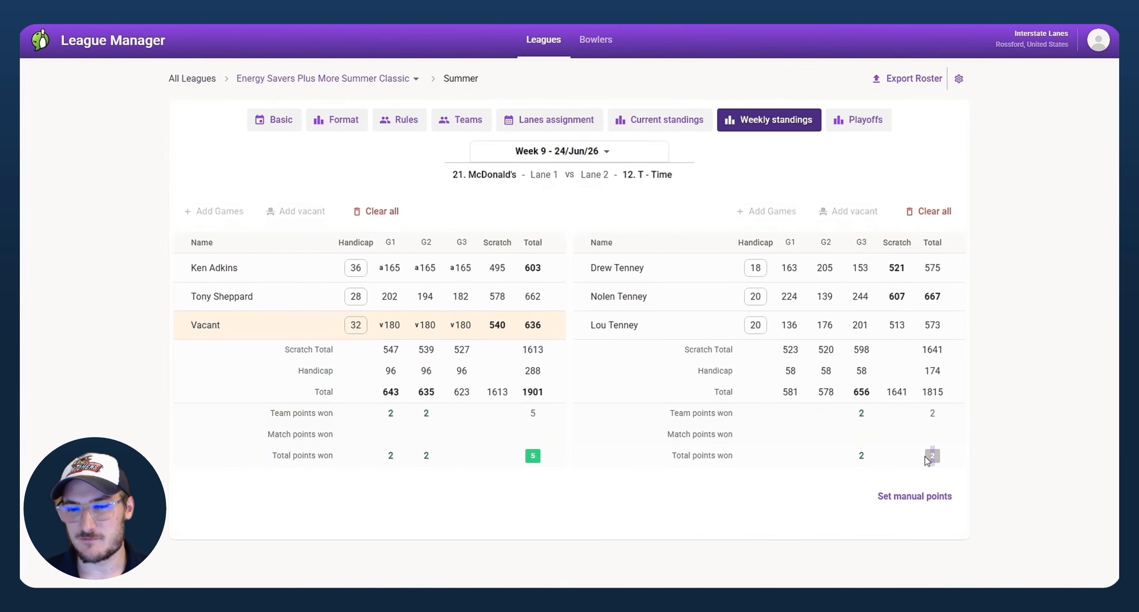
Step: Set manual match points of 4 for McDonald's and 3 for T-Time
click(921, 502)
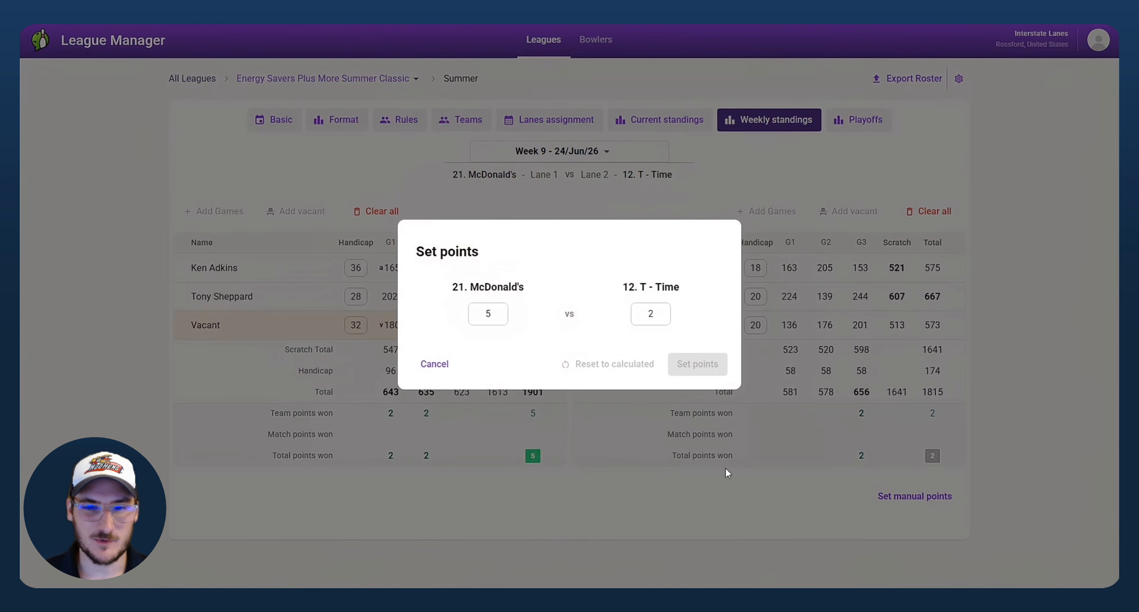
click(499, 315)
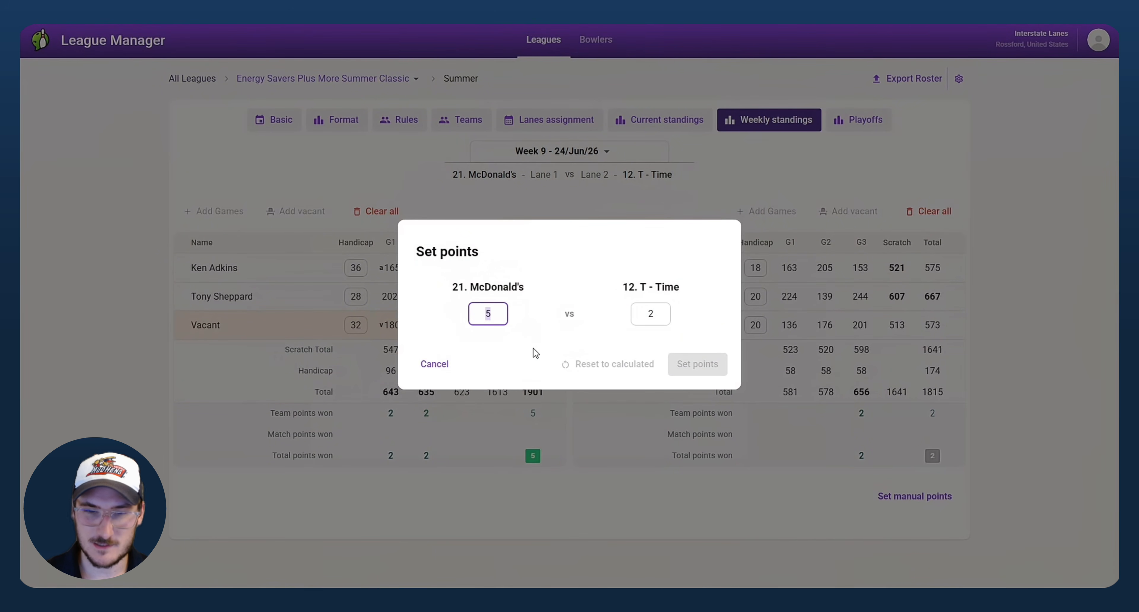
key(BackSpace)
text(4)
click(654, 314)
key(BackSpace)
text(3)
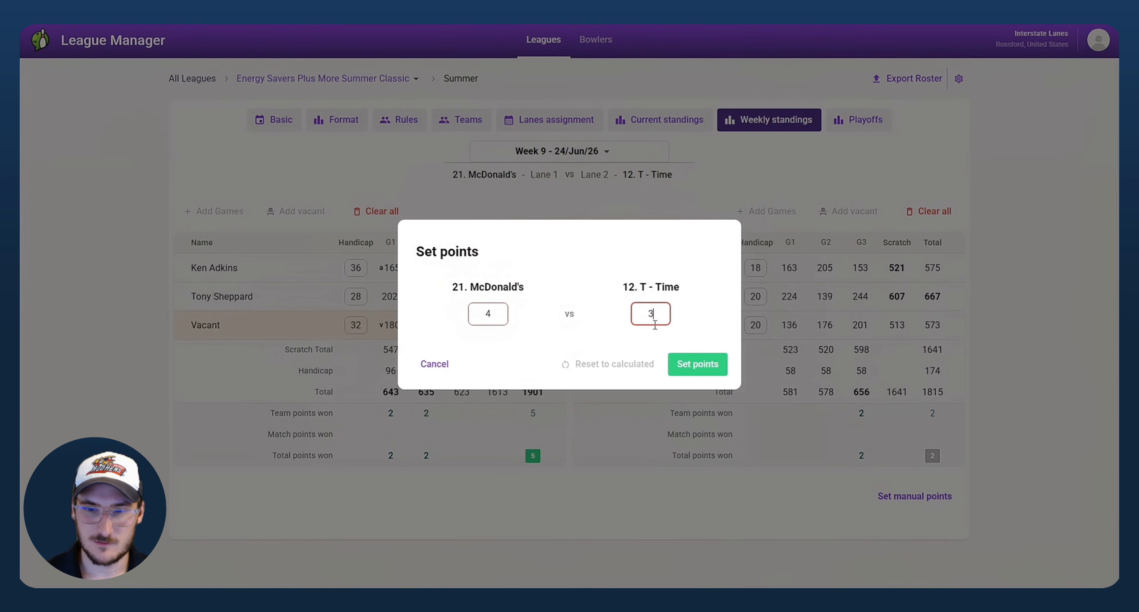
click(686, 356)
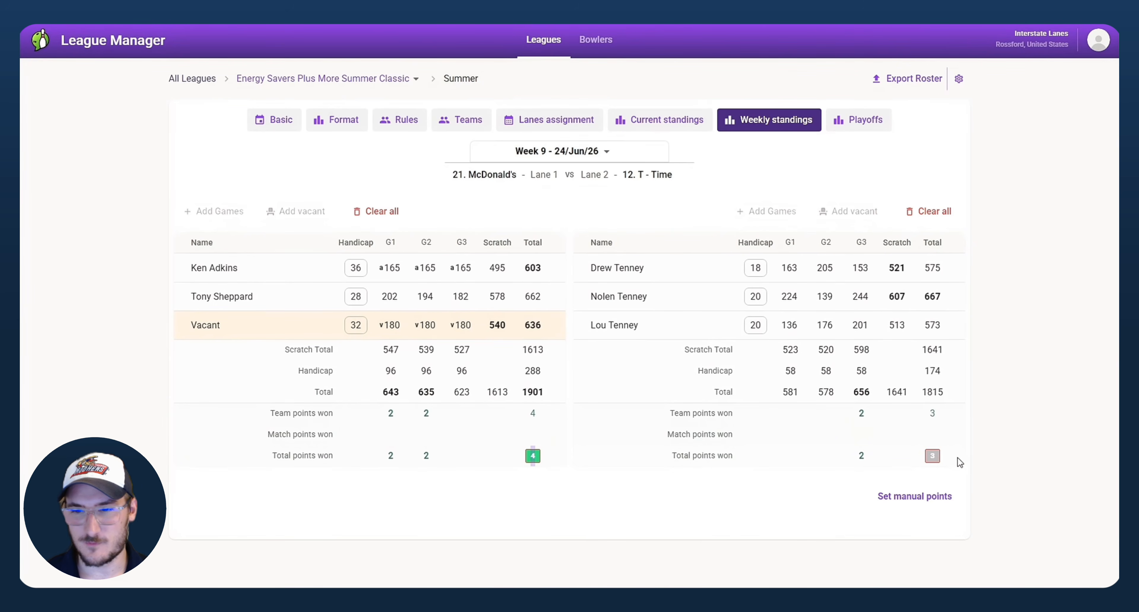
Step: Change McDonald's manual points to 6, then reset the match to calculated points
click(920, 498)
double_click(501, 315)
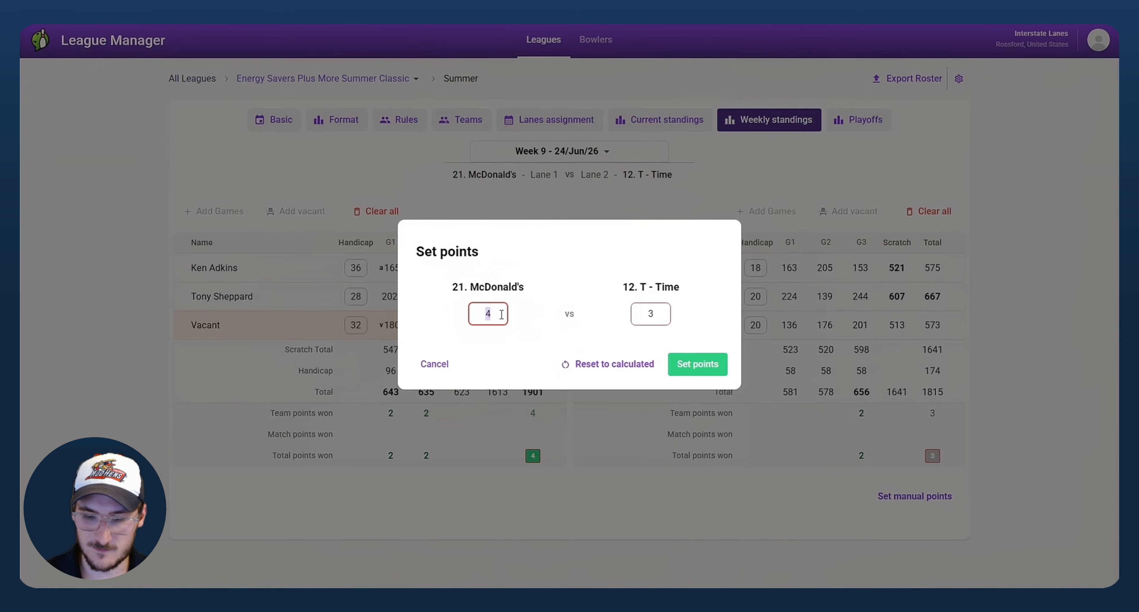
text(6)
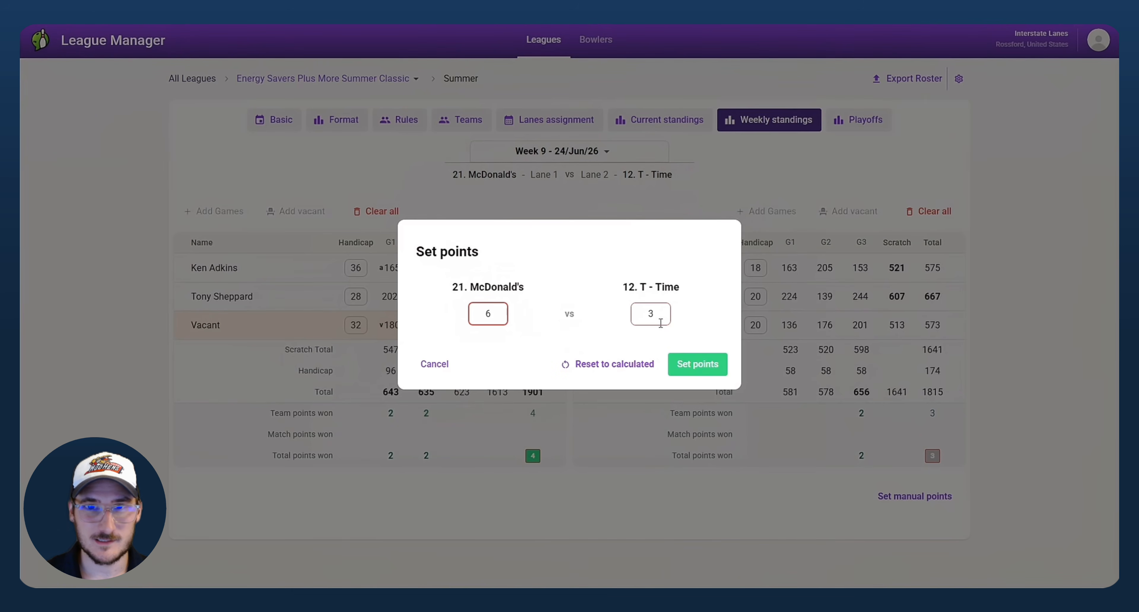
click(708, 370)
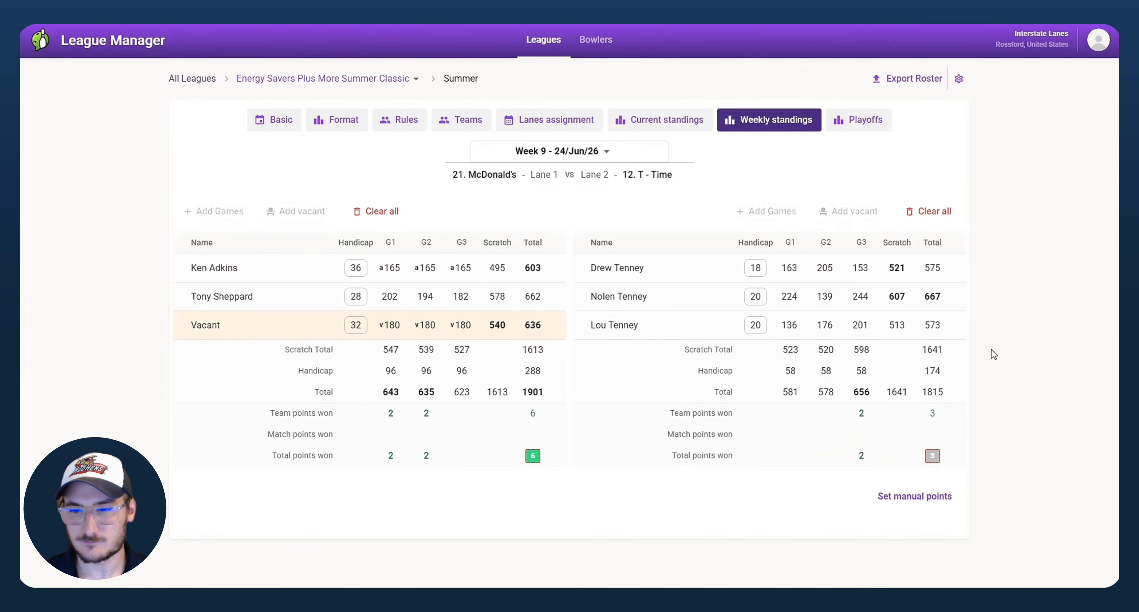
click(911, 497)
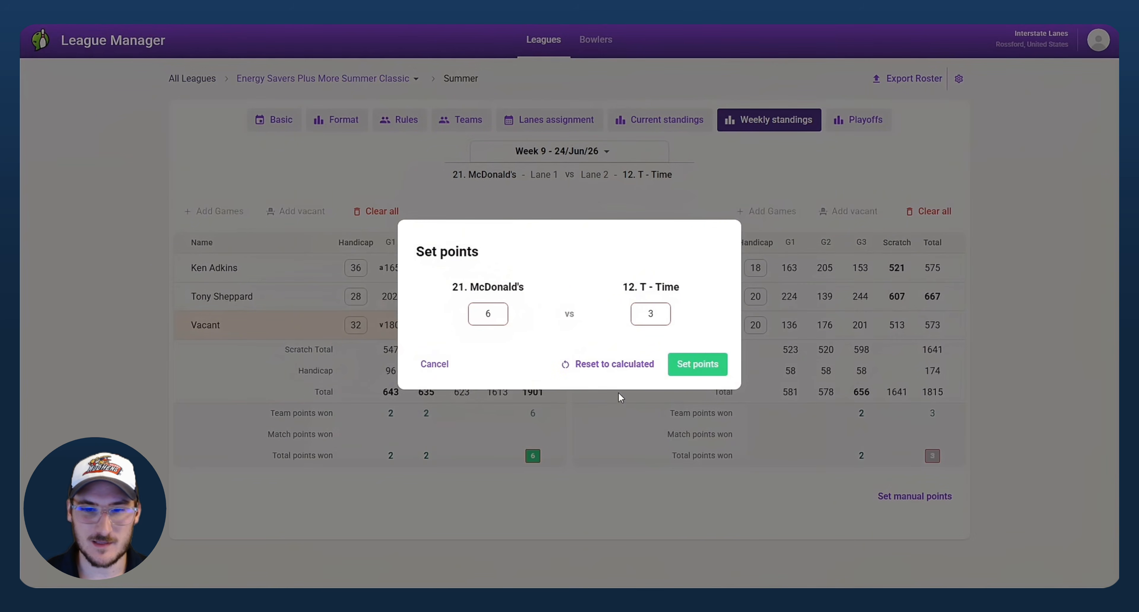
click(603, 367)
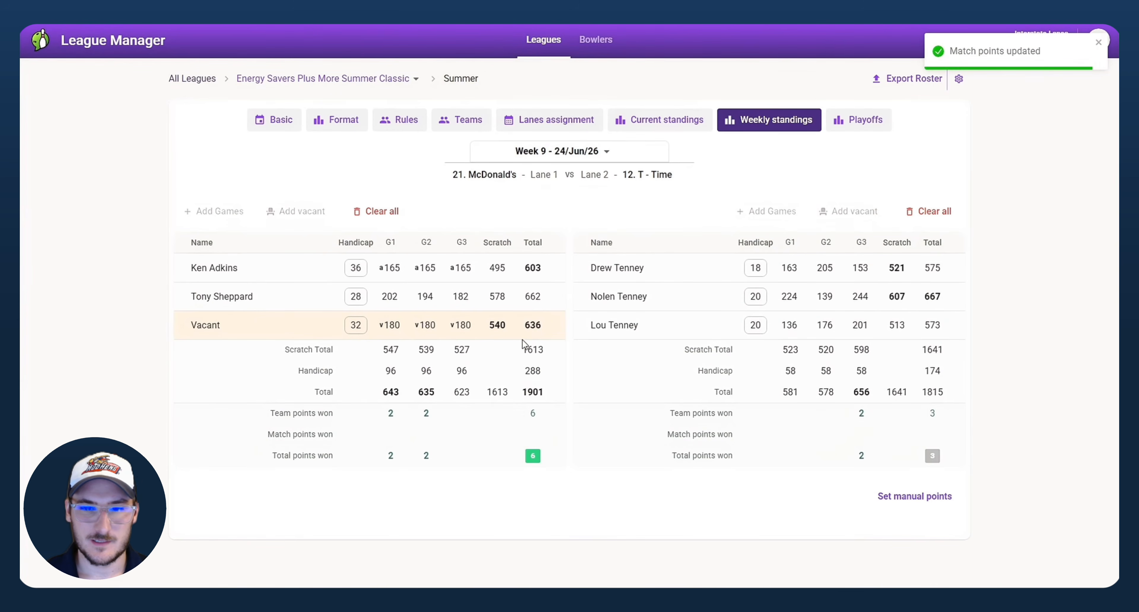
click(558, 325)
Step: Delete the vacant spot and fill it with the third bowler's week 9 games (192, 256, 193)
click(493, 452)
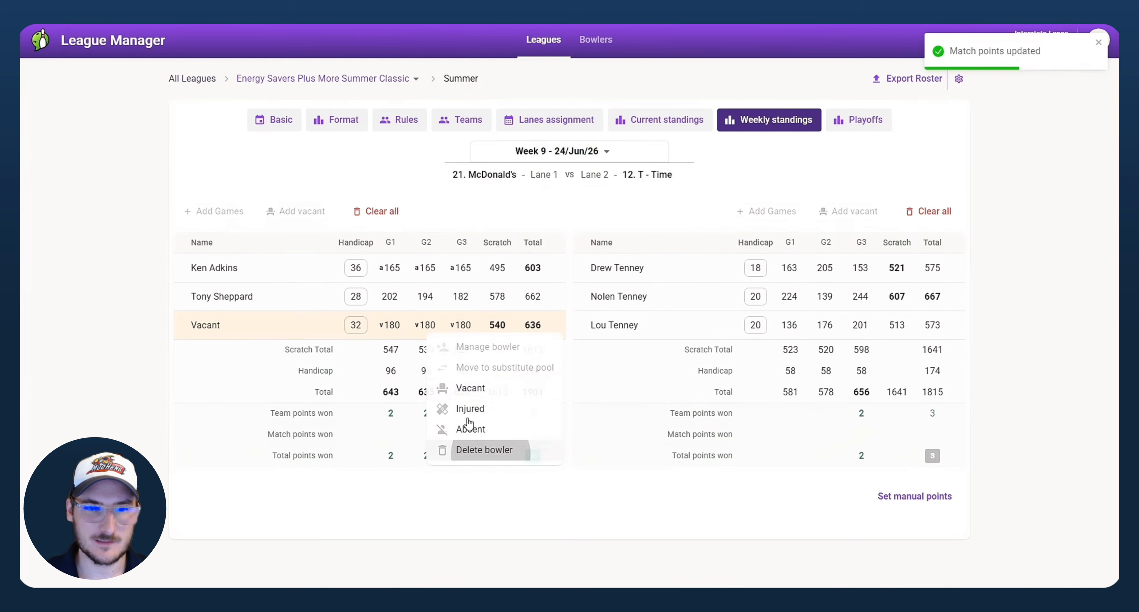
click(646, 345)
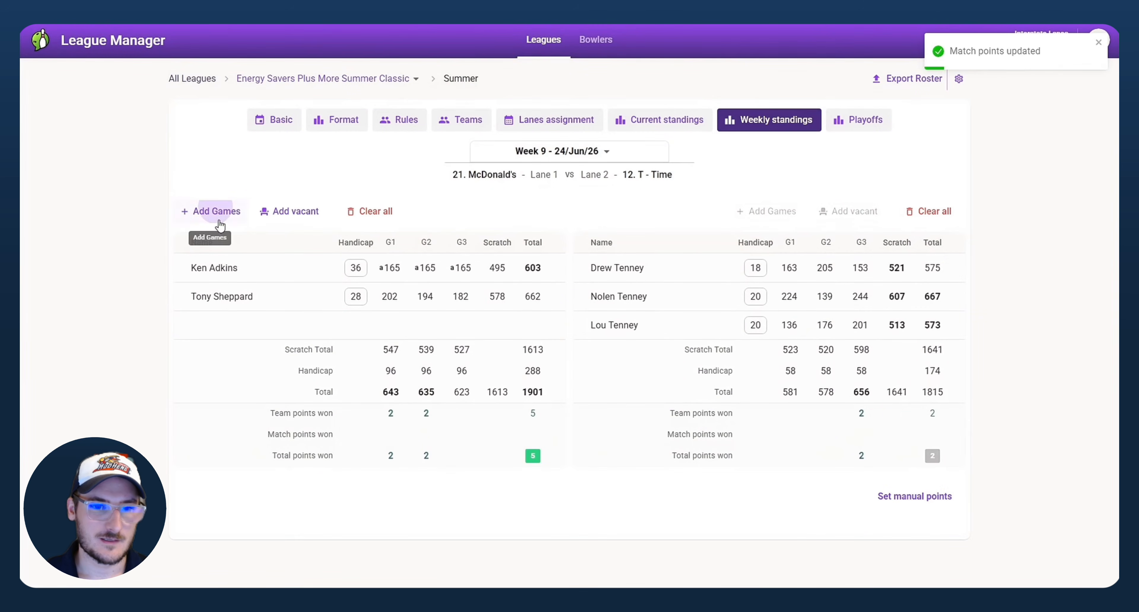
click(221, 210)
click(771, 485)
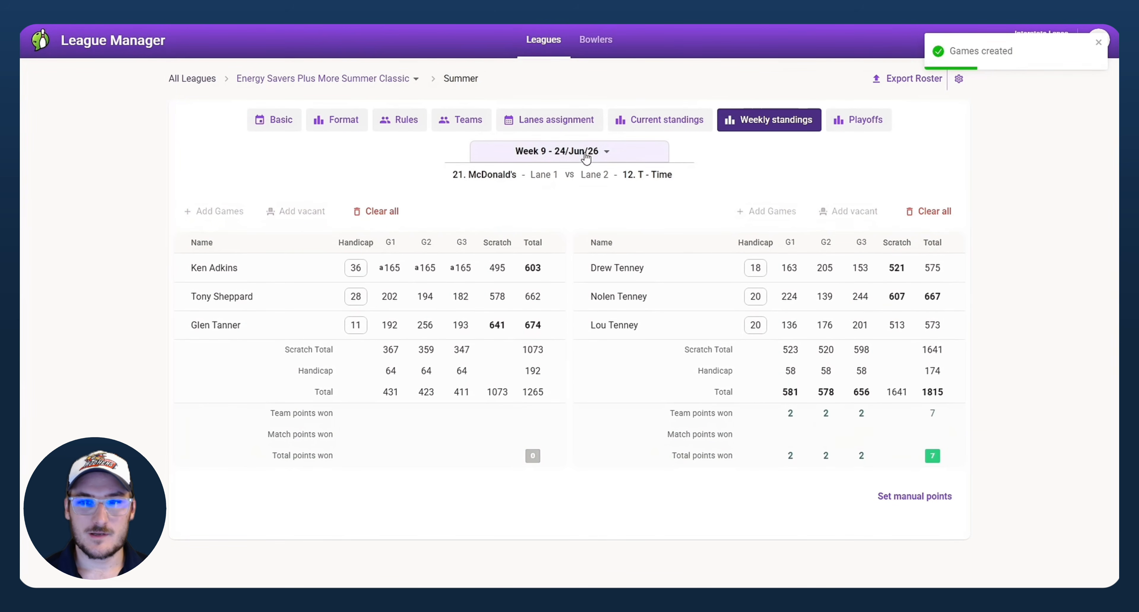
Step: Check that week 9 and the McDonald's vs T-Time matchup stay selected
click(575, 151)
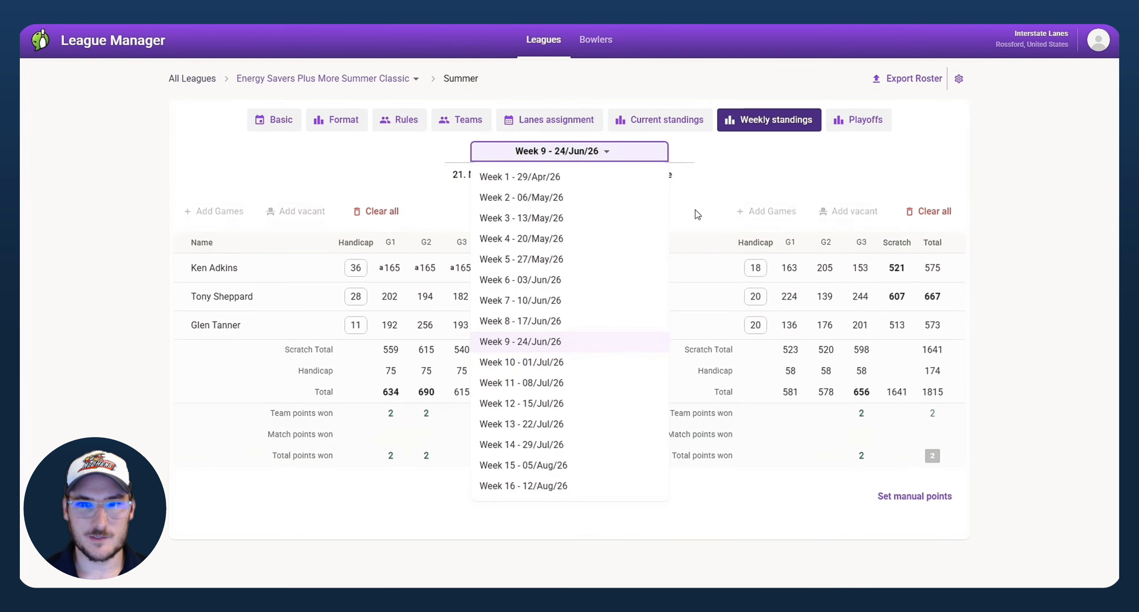
click(618, 155)
click(600, 179)
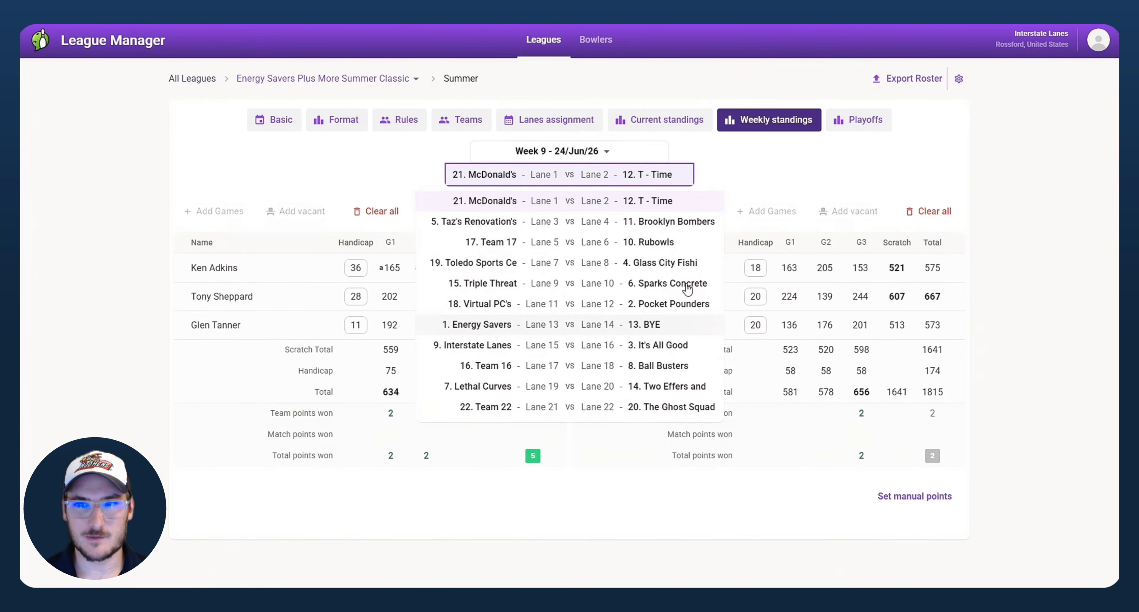
click(777, 181)
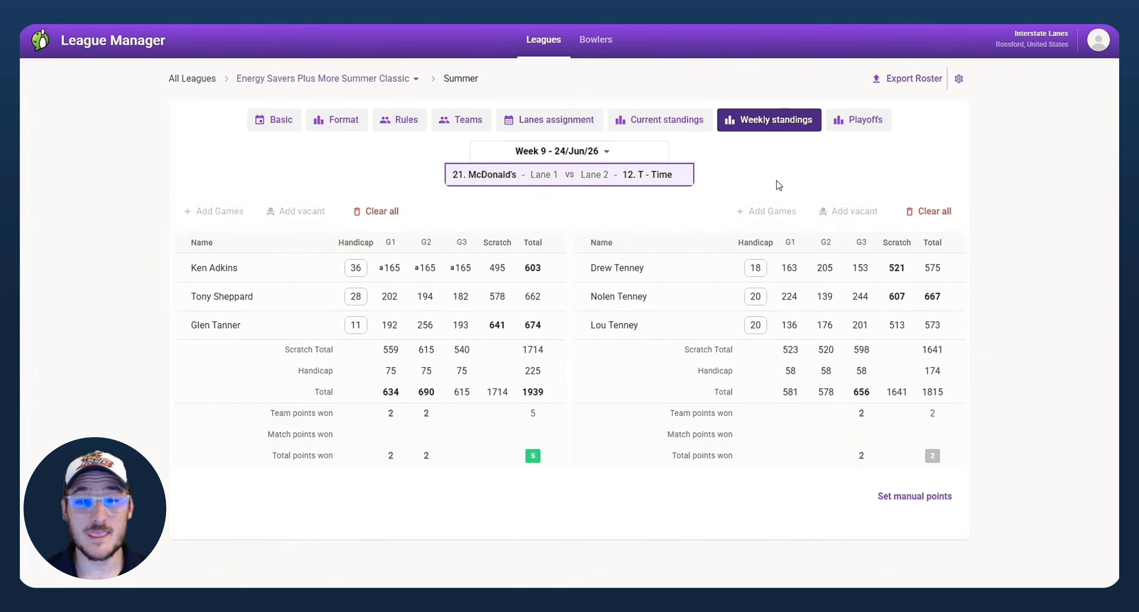